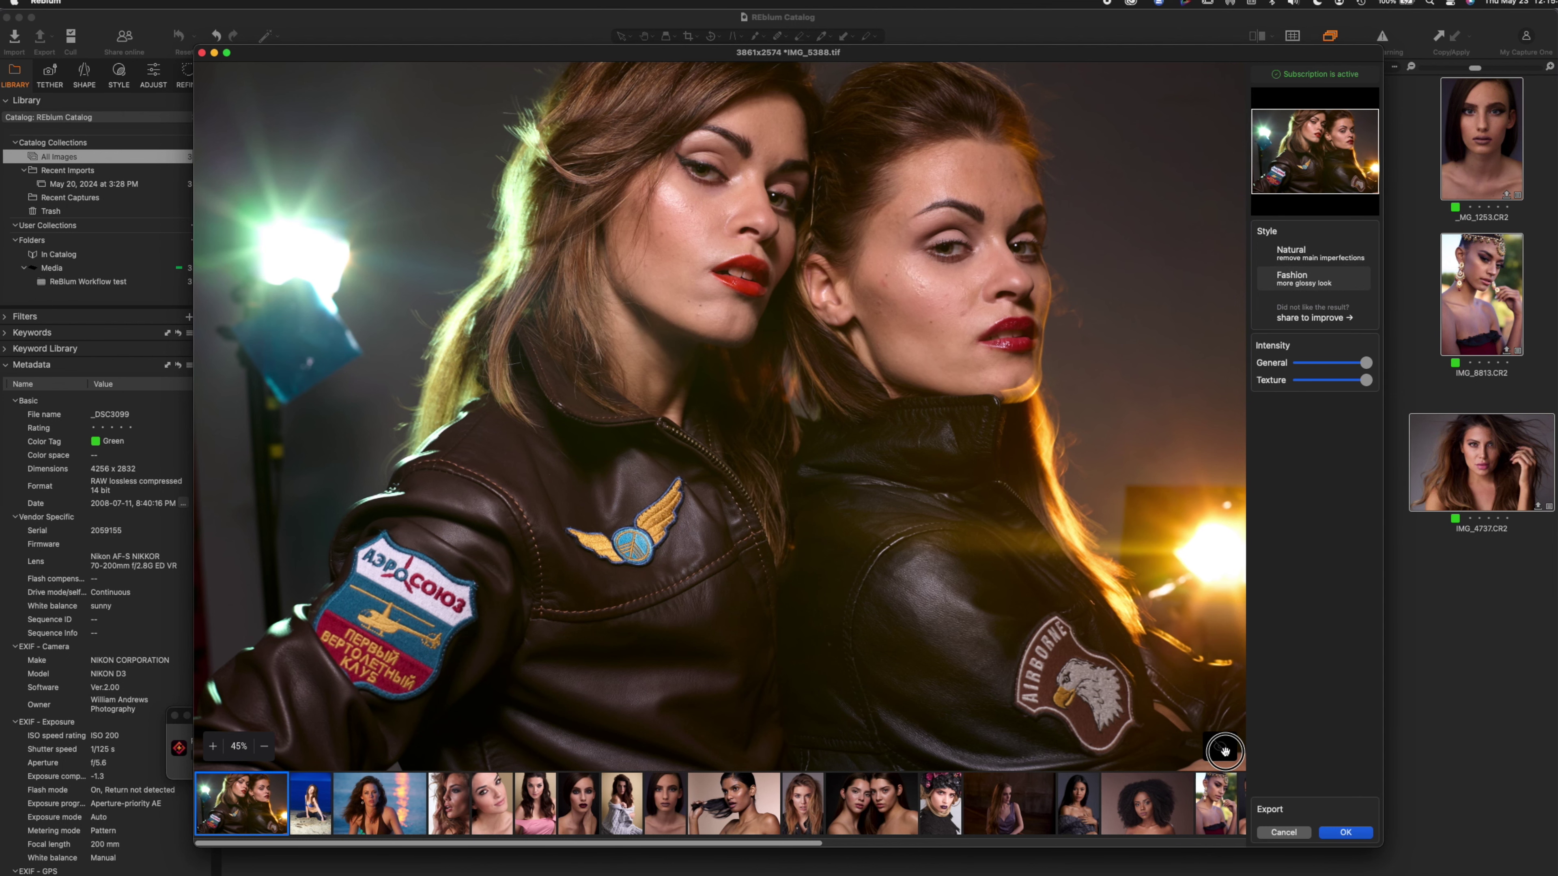
Step: Review the filmstrip of loaded portraits and apply the Fashion-style retouch to export the batch
click(677, 549)
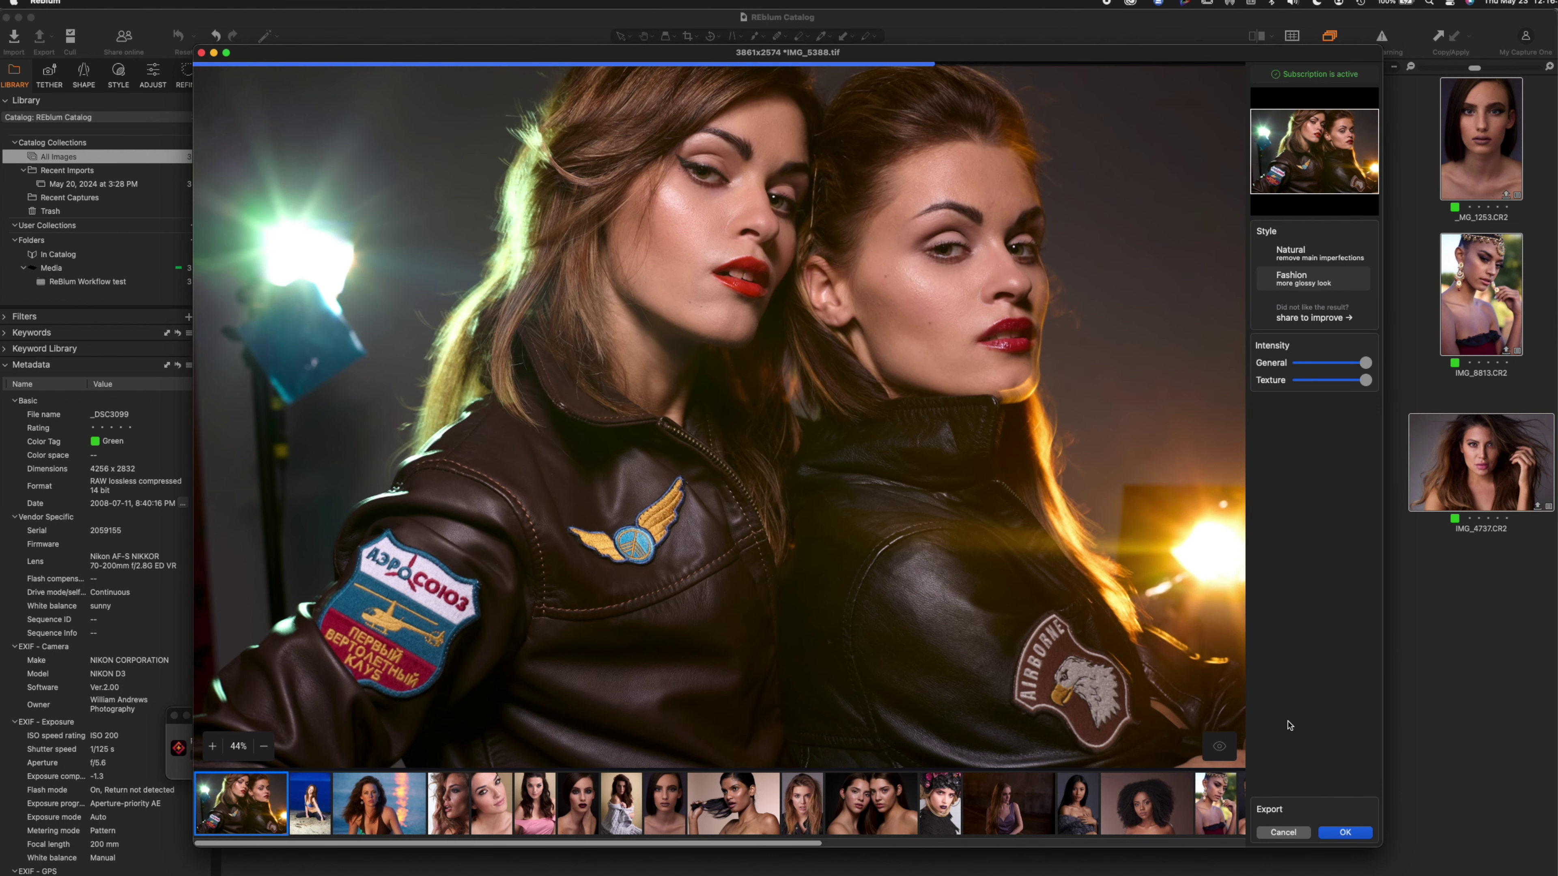
drag(795, 848, 1261, 856)
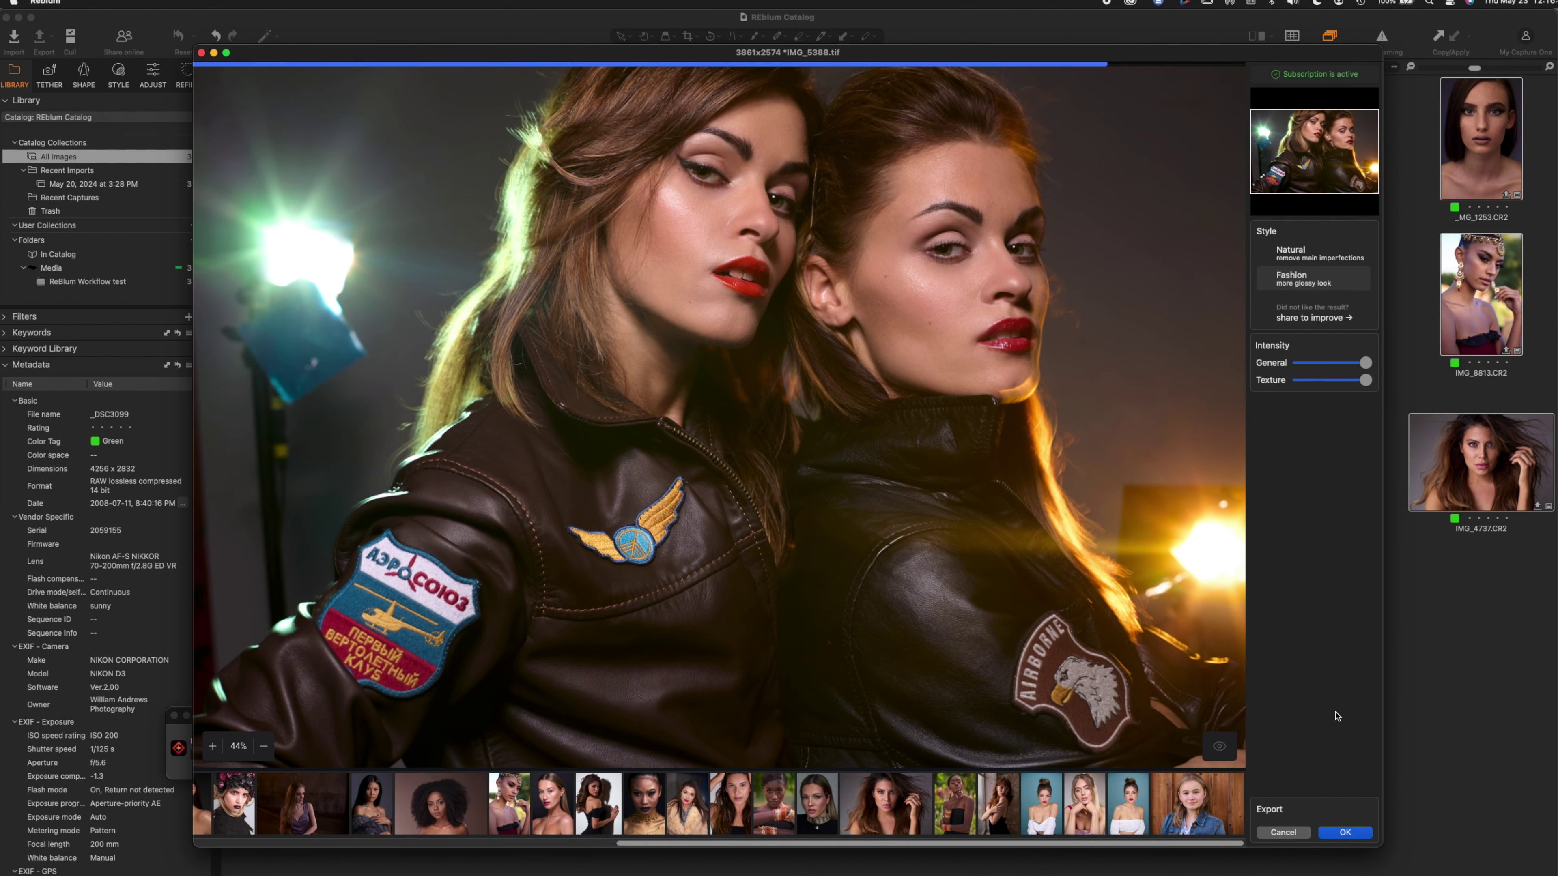
click(1344, 833)
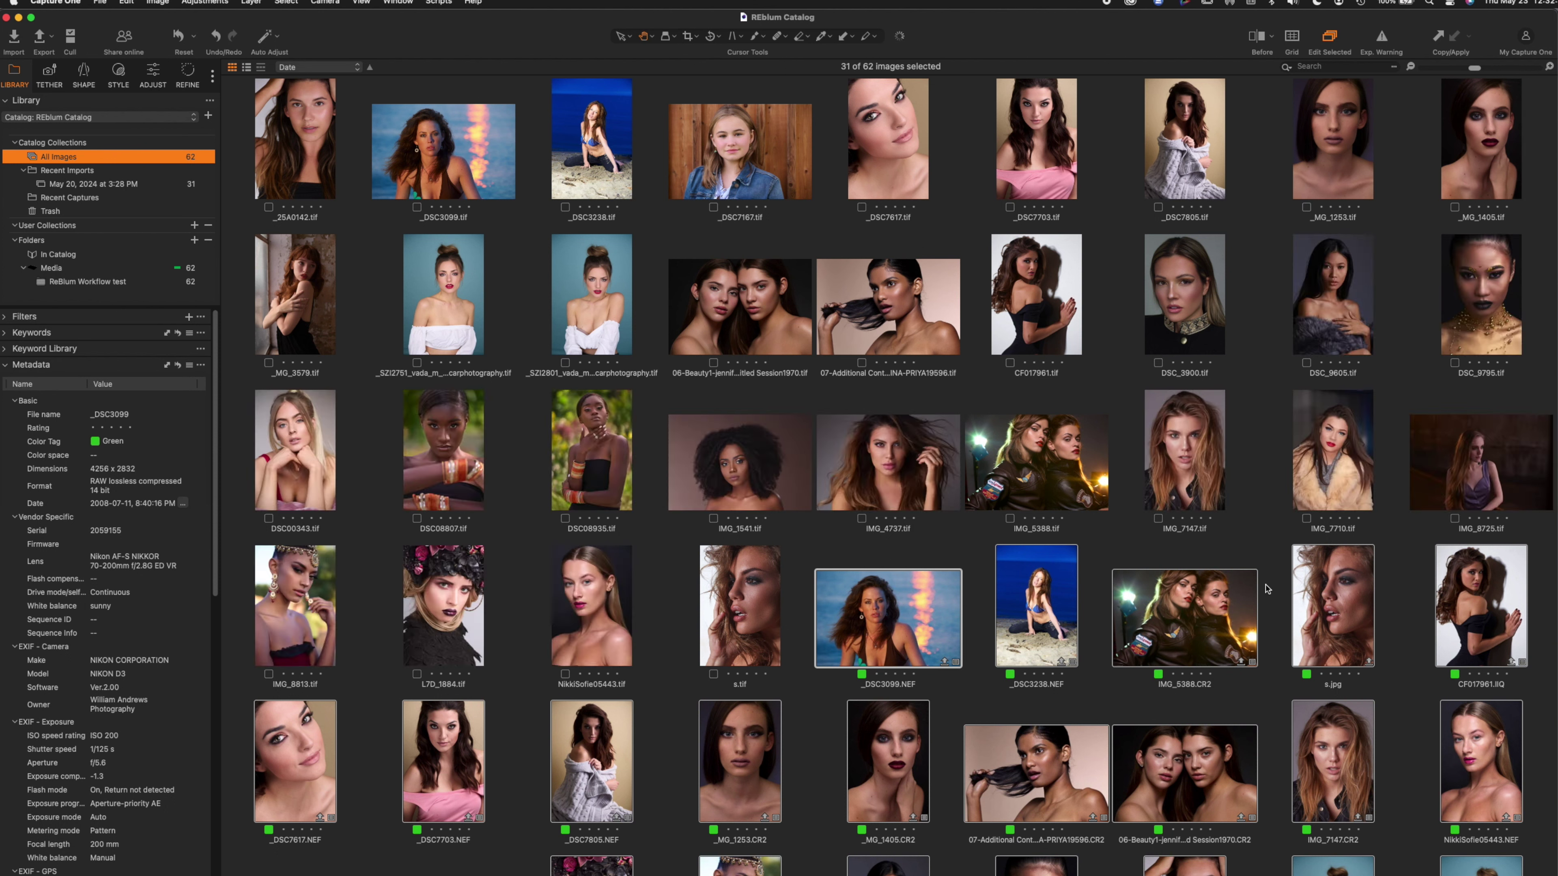
Step: Sort the catalog images by name so each raw file sits beside its retouched TIF
click(326, 67)
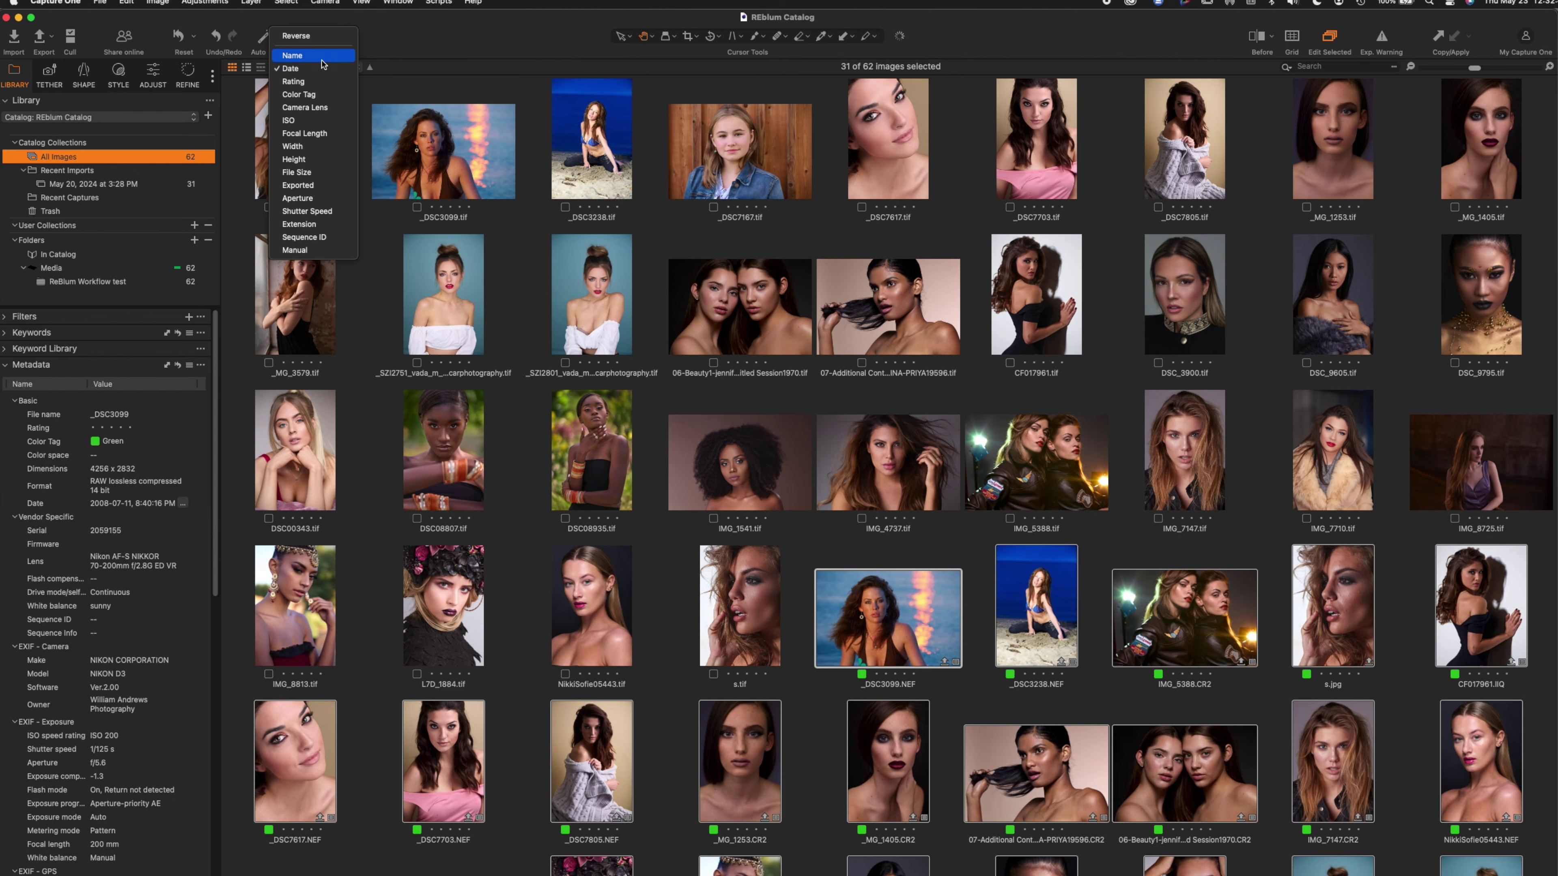
click(292, 56)
scroll(693, 285, down, 8)
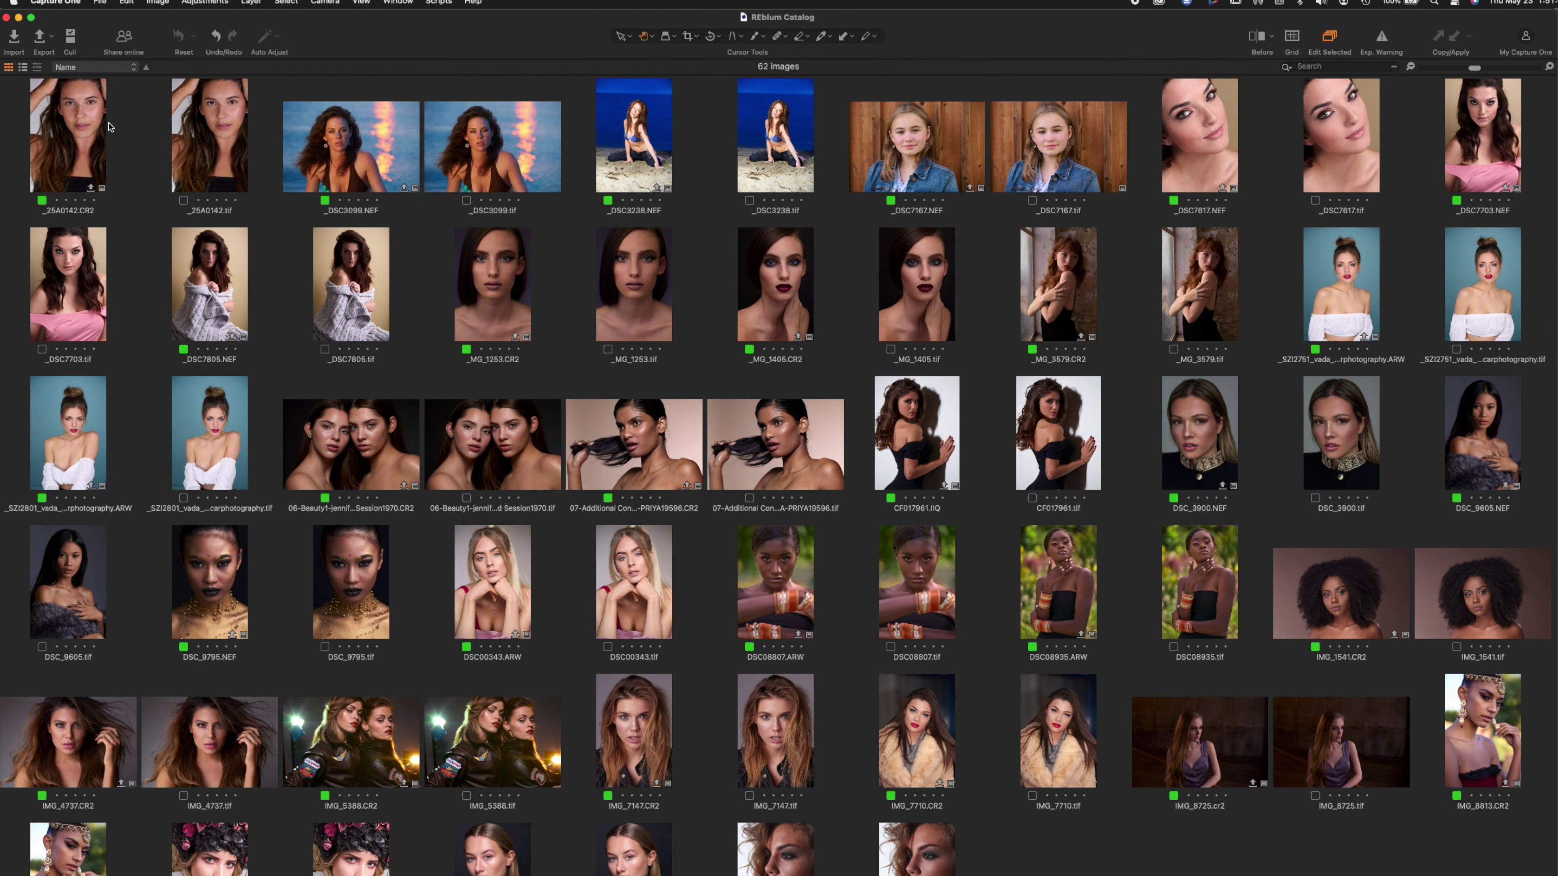
Step: Open _25A0142.CR2 and _25A0142.tif side by side in the viewer
click(83, 121)
shift+click(209, 137)
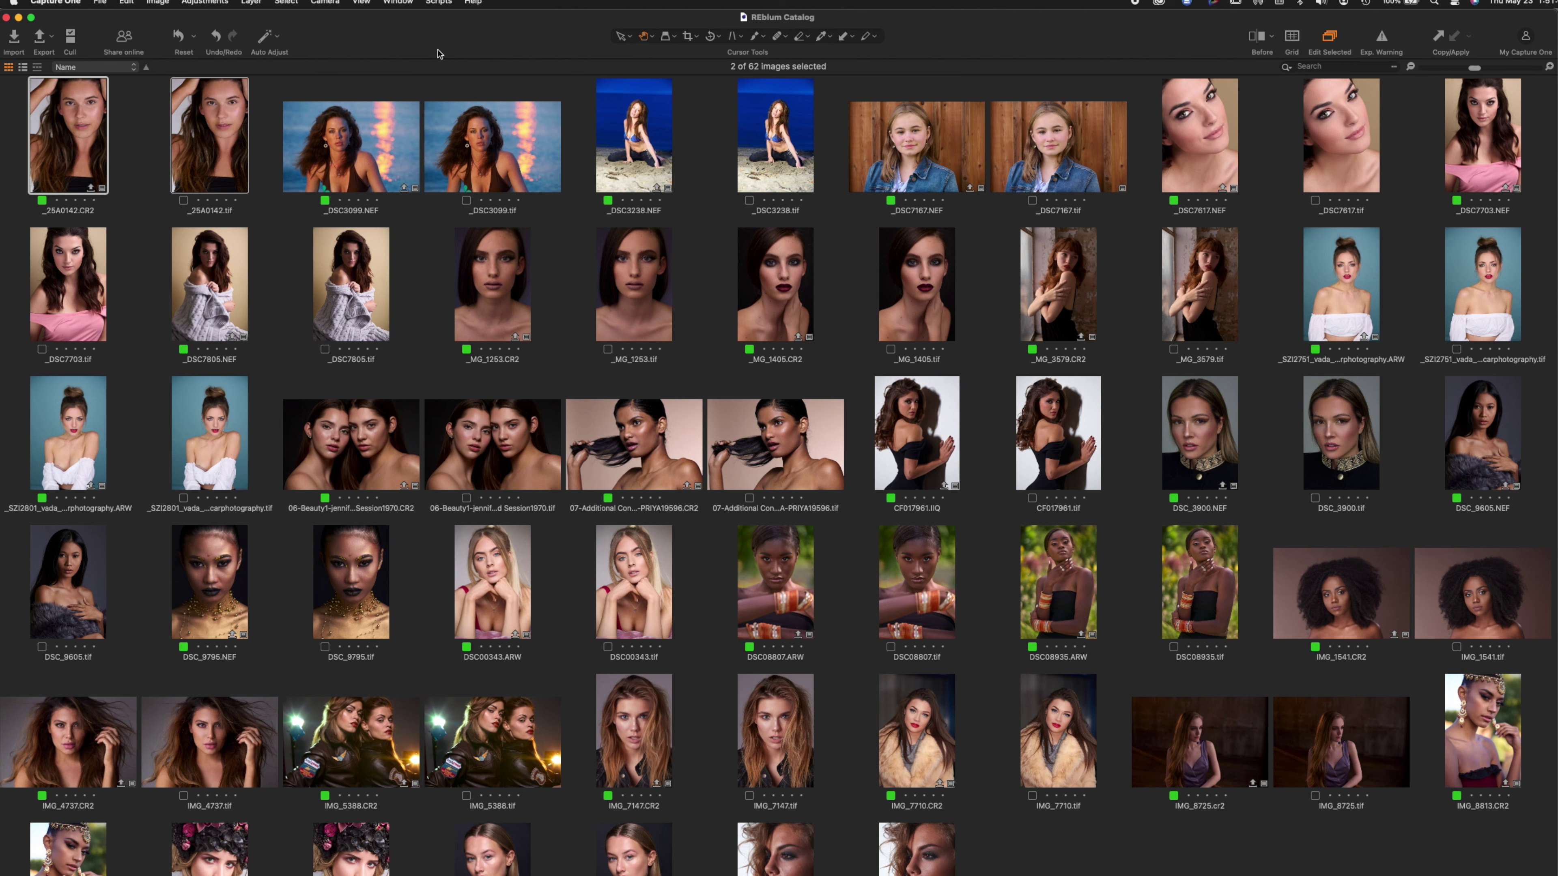
key(g)
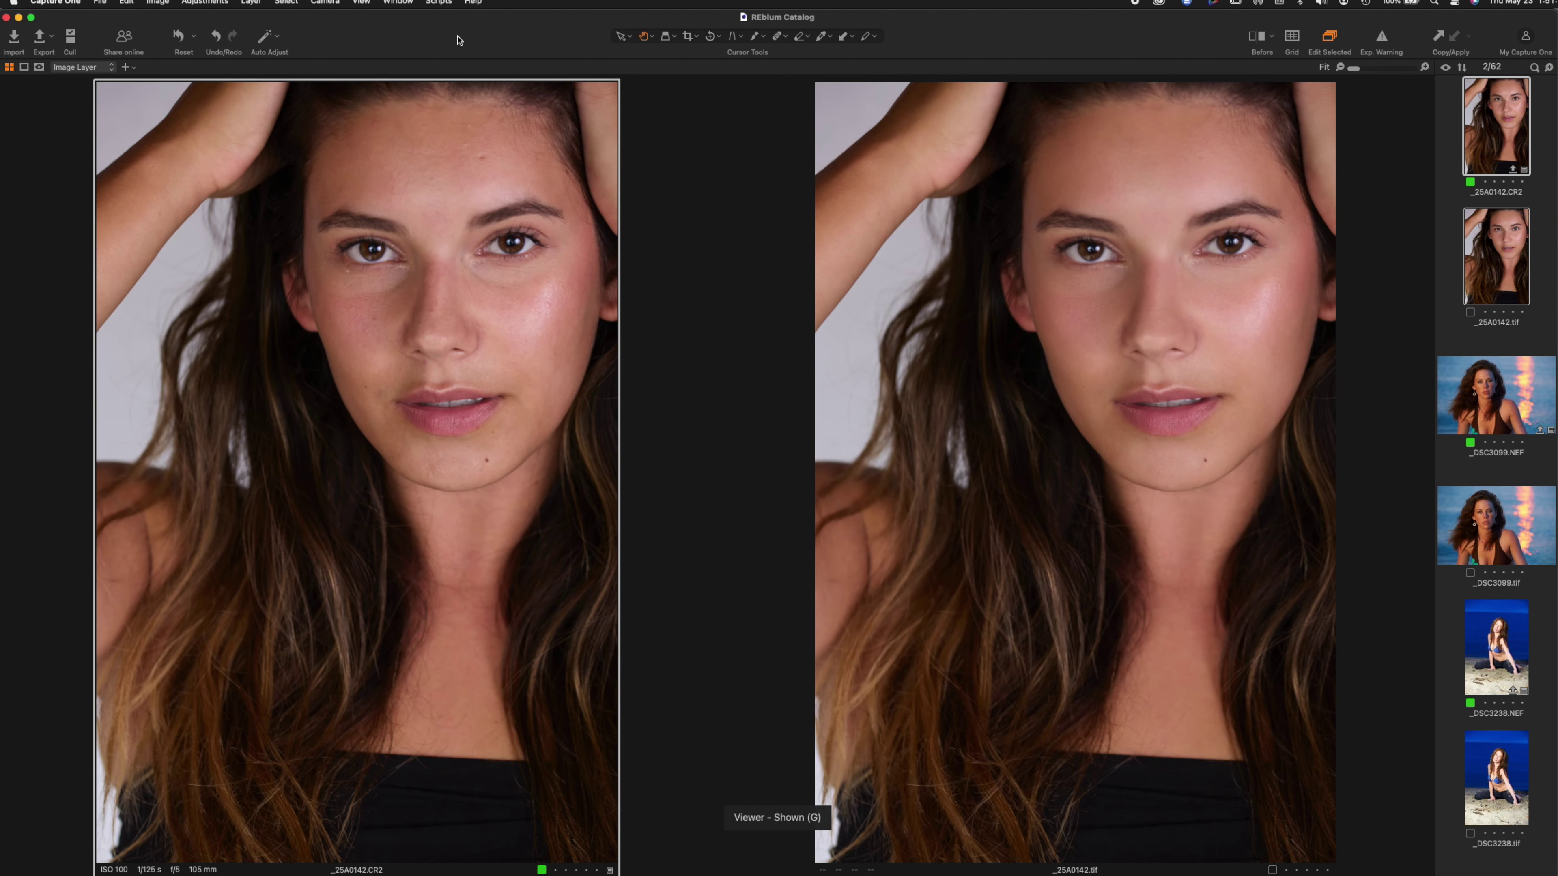
Step: Compare the forehead, eyes, nose and mouth of the _25A0142 raw and TIF portraits at 100%, then fit both to view
click(386, 266)
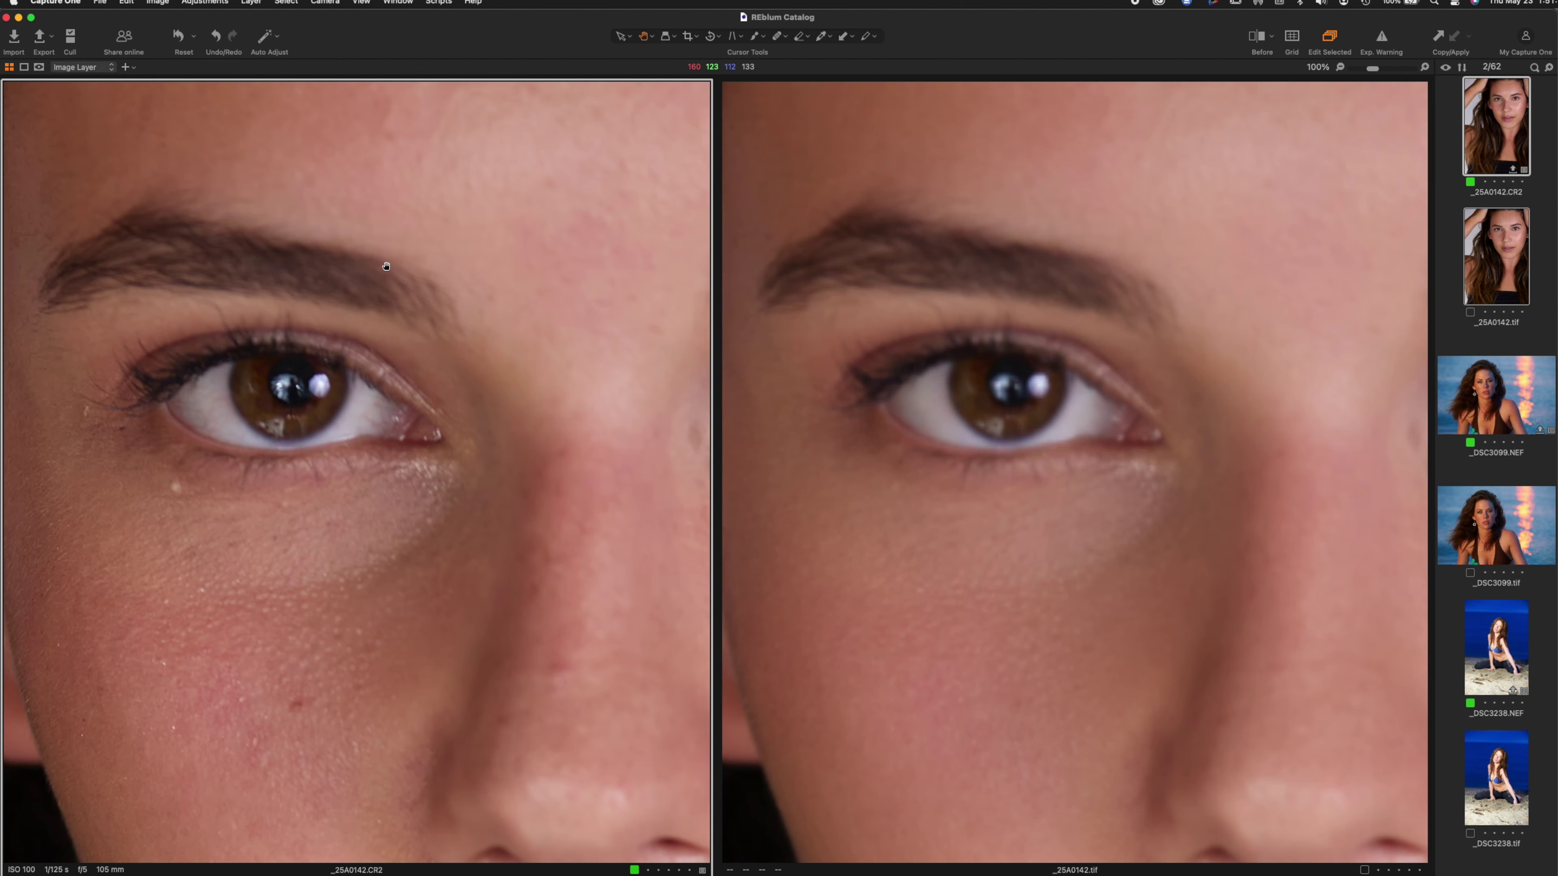
drag(1171, 620, 911, 796)
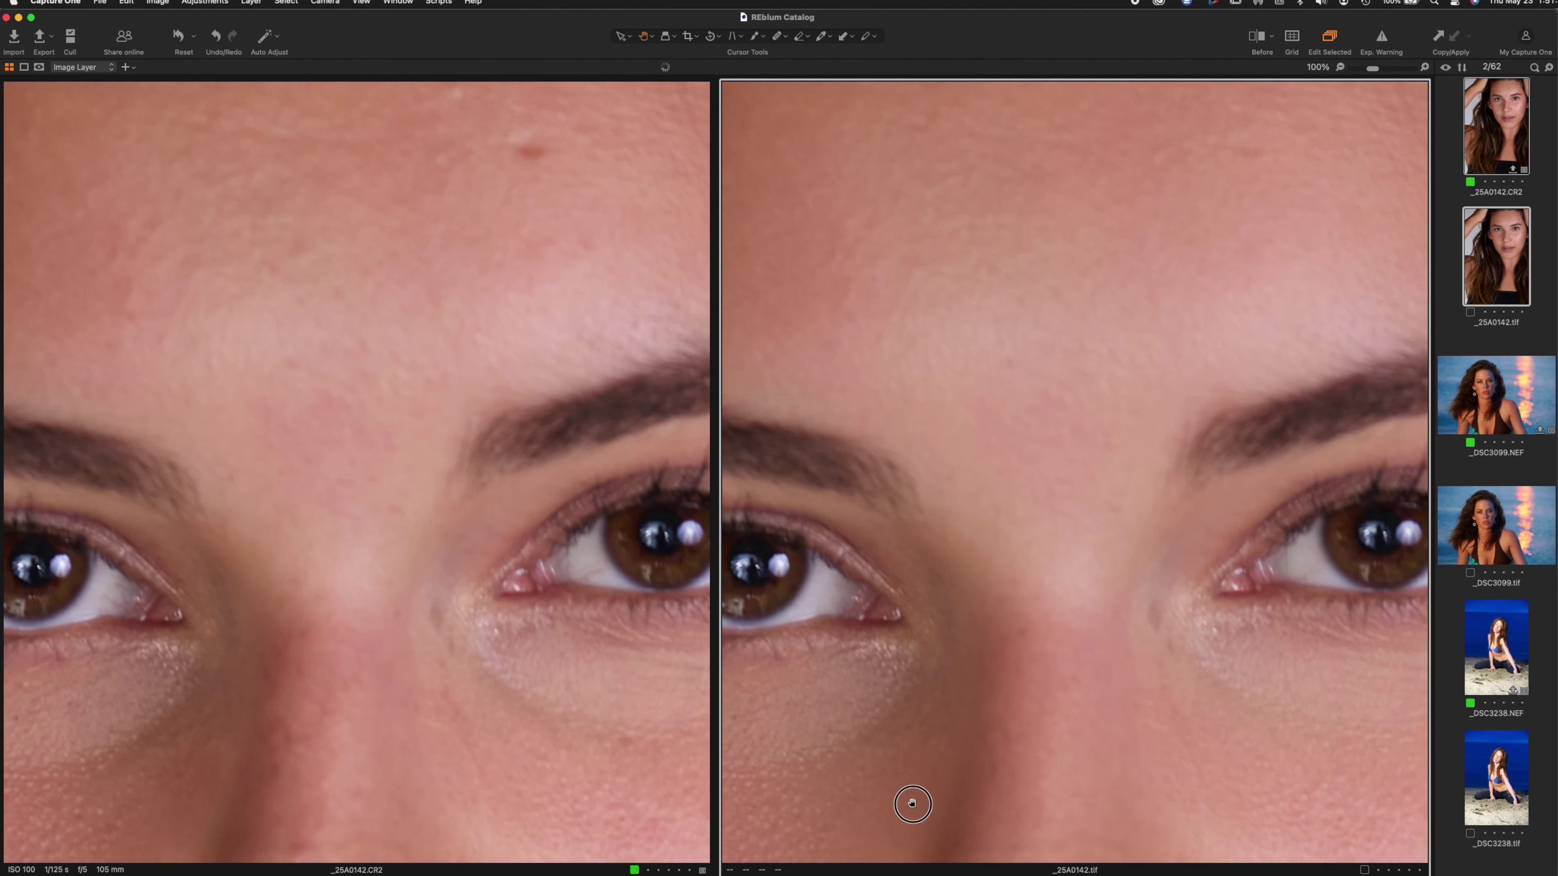
drag(1105, 491, 1125, 202)
drag(1168, 481, 1168, 341)
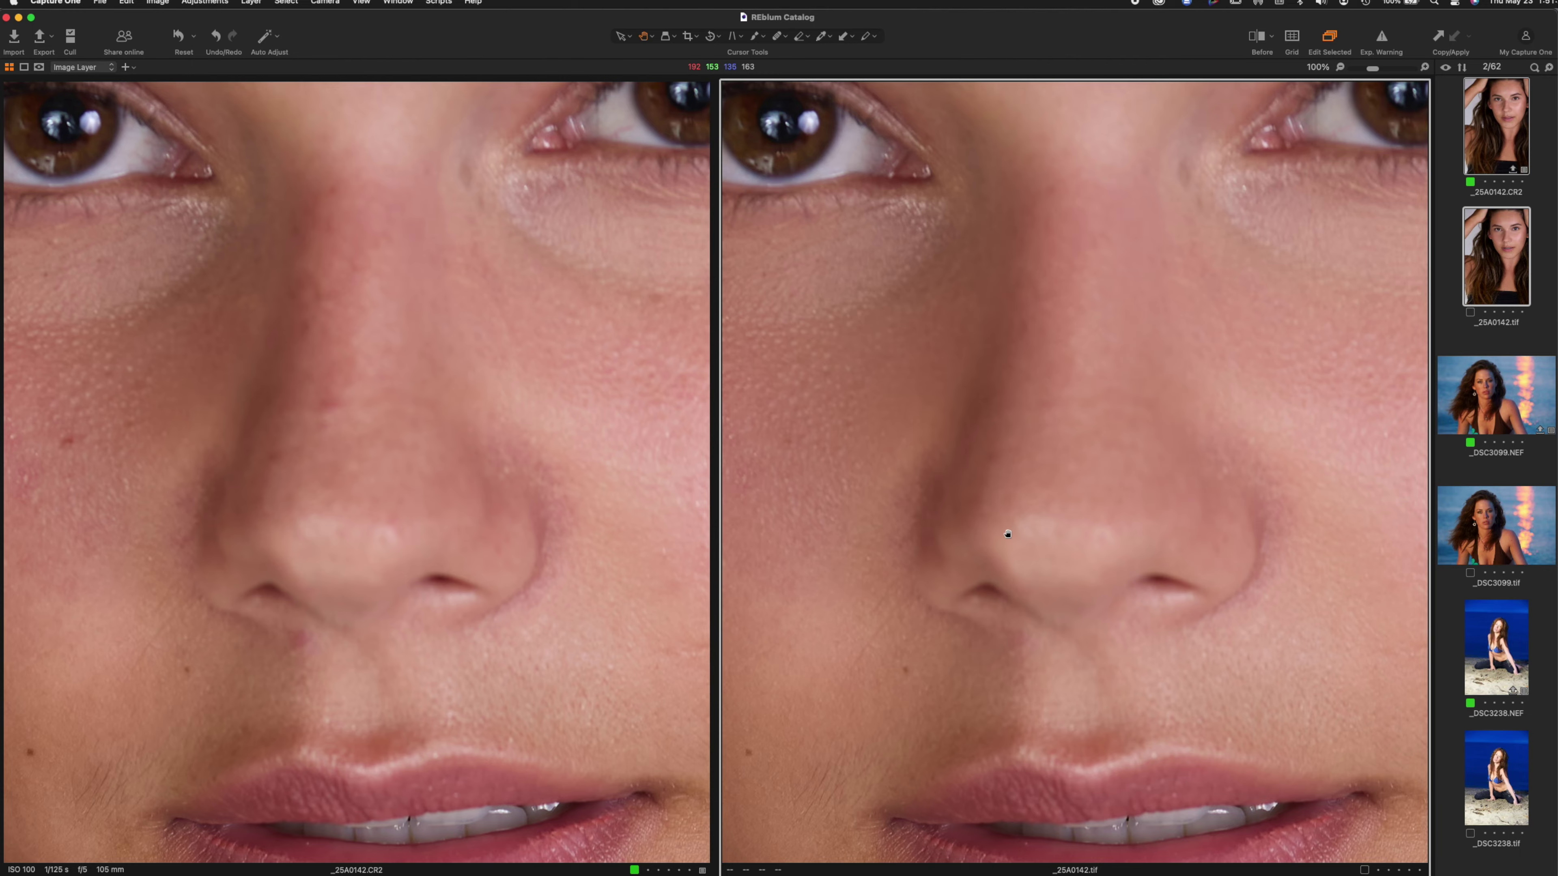
drag(1008, 534, 1033, 265)
drag(1121, 670, 1020, 442)
drag(1010, 550, 1057, 585)
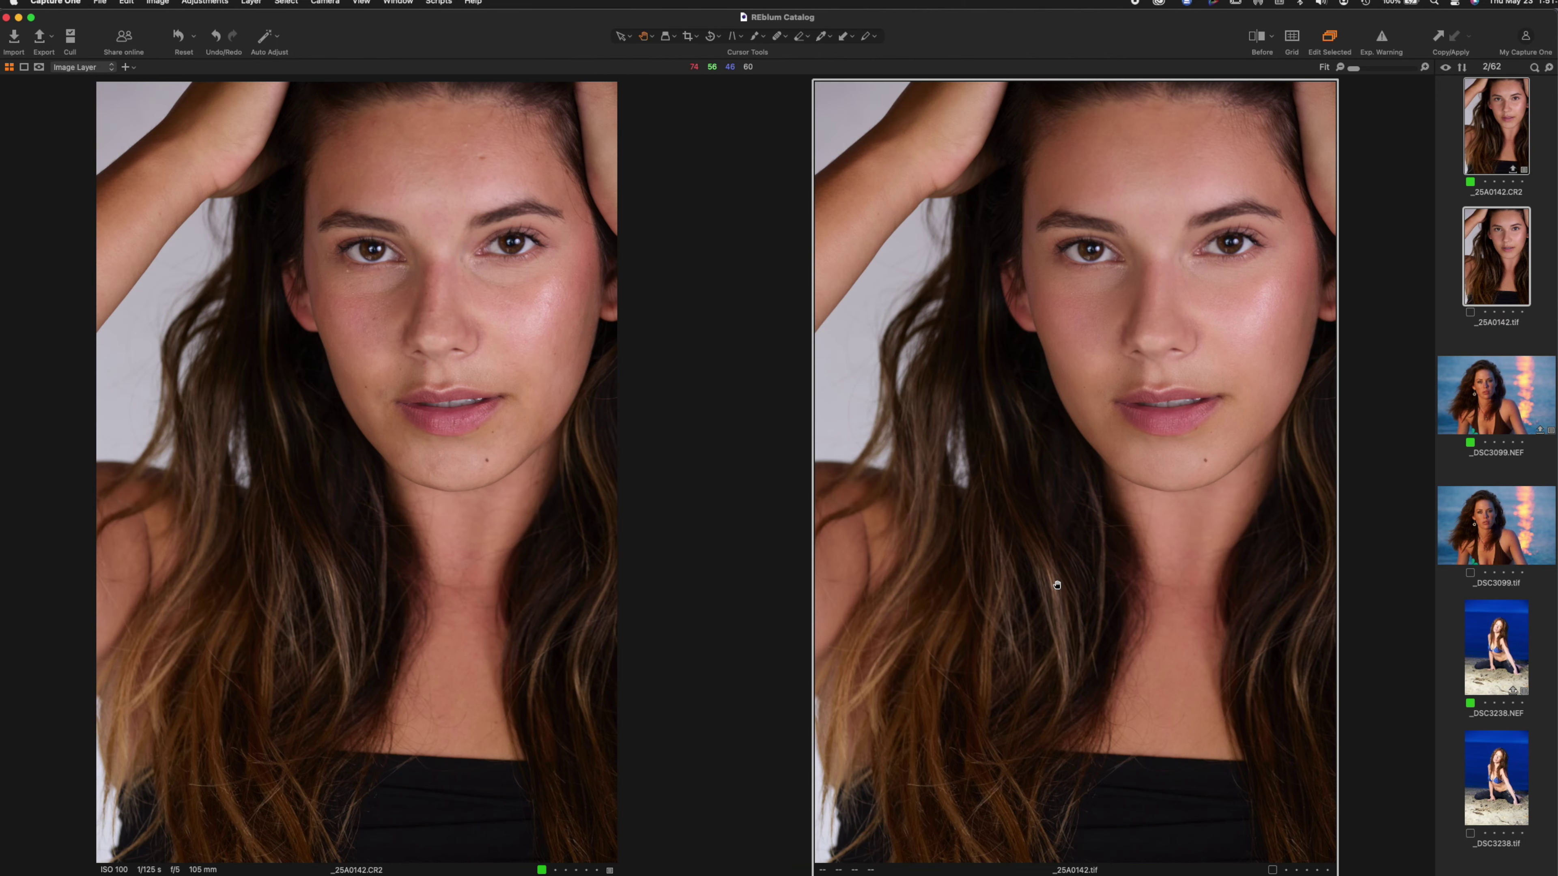
Step: Show _DSC3099.NEF and _DSC3099.tif side by side and compare the facial skin at 100%
click(1513, 396)
super+click(1513, 525)
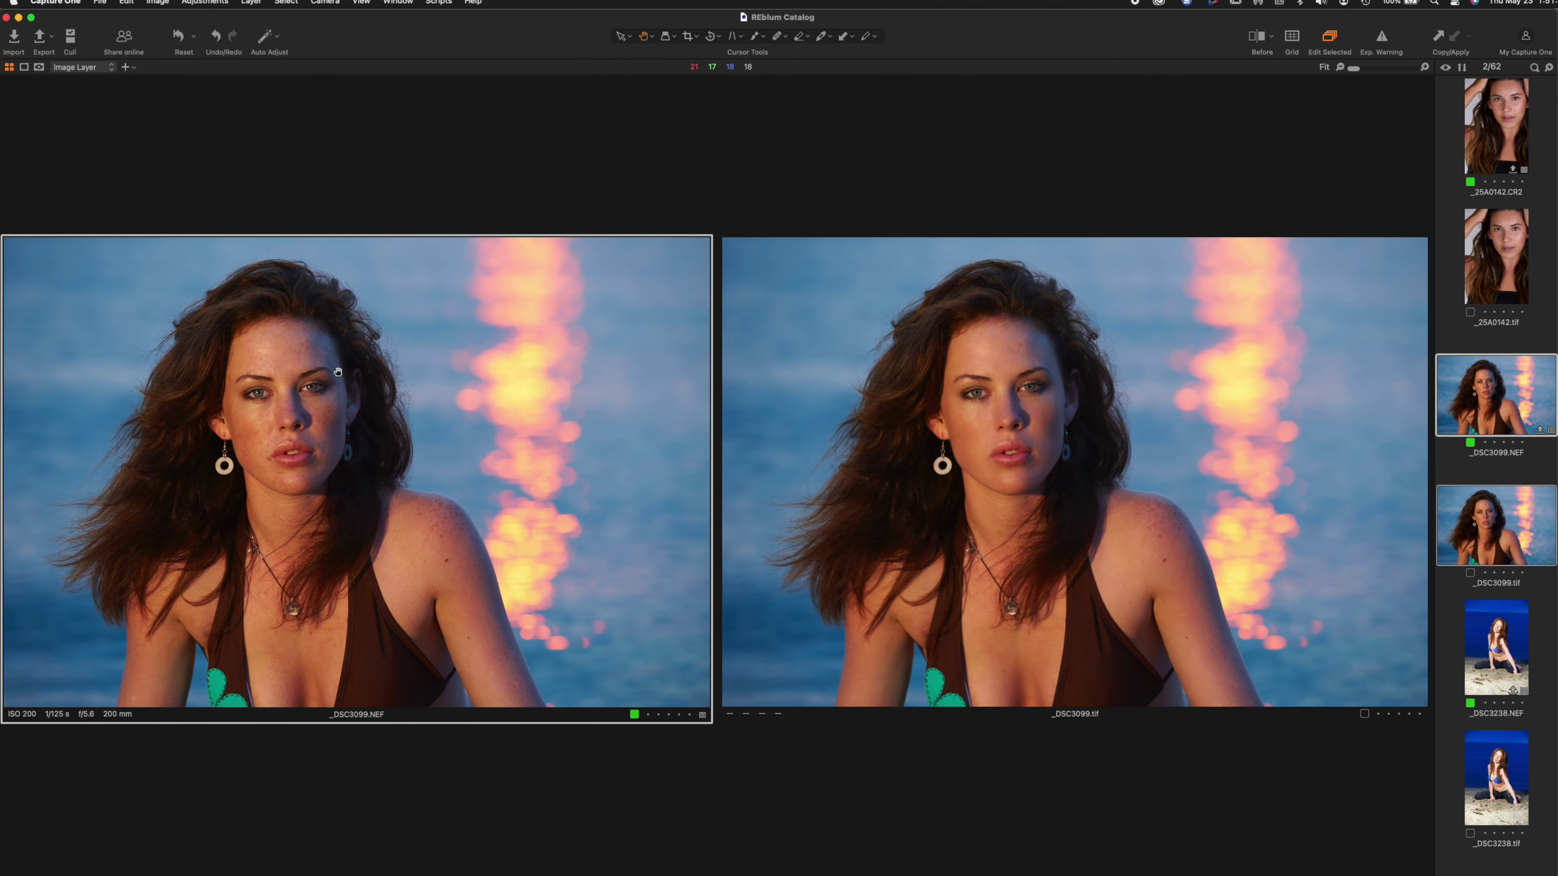
click(313, 373)
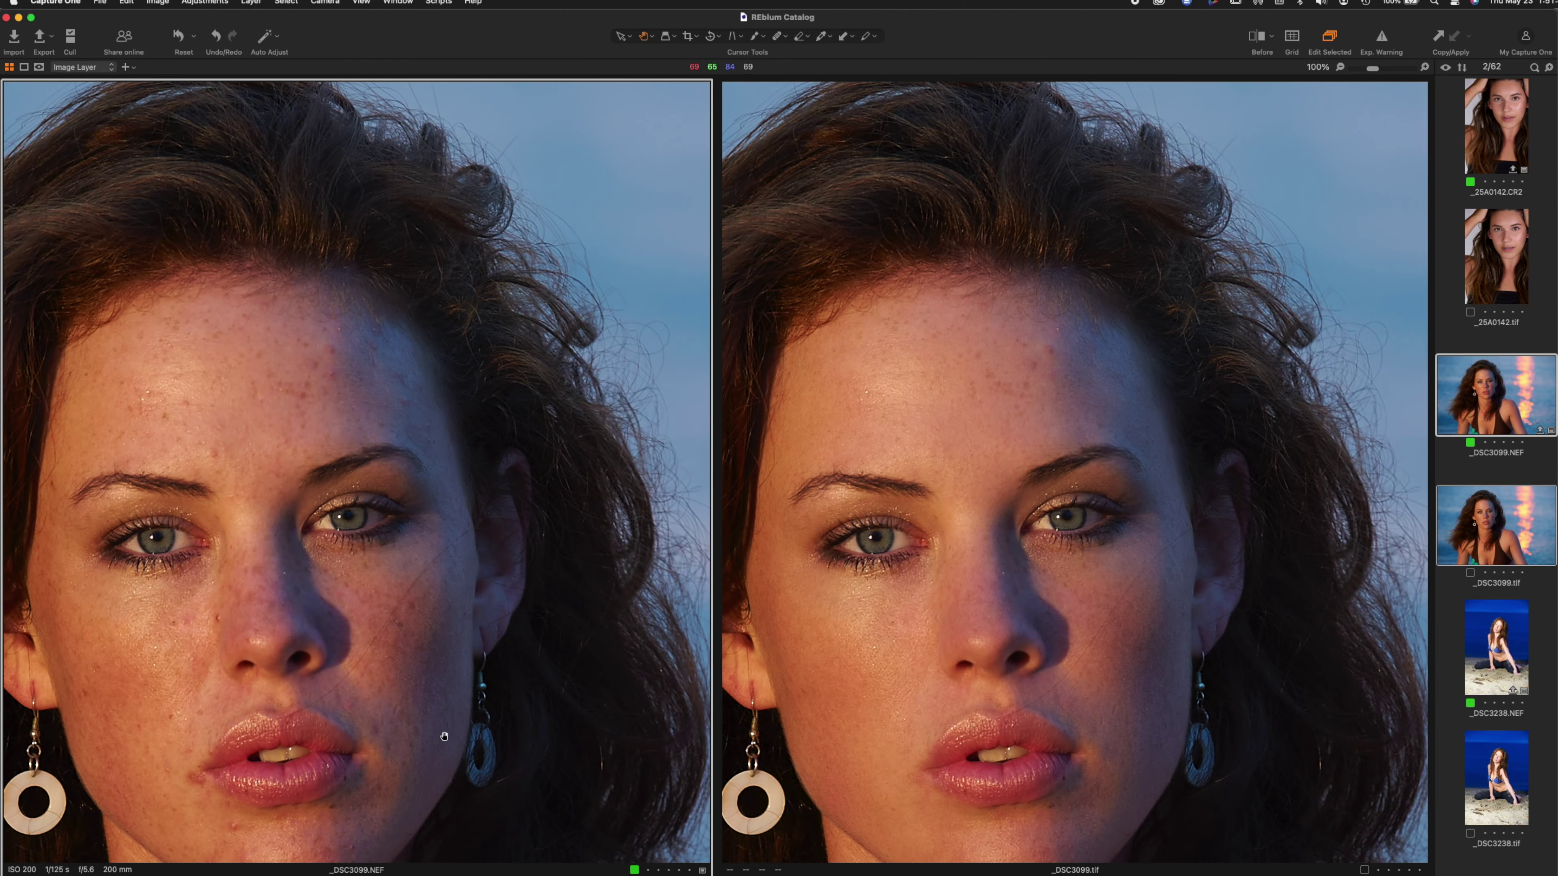
drag(447, 736, 602, 439)
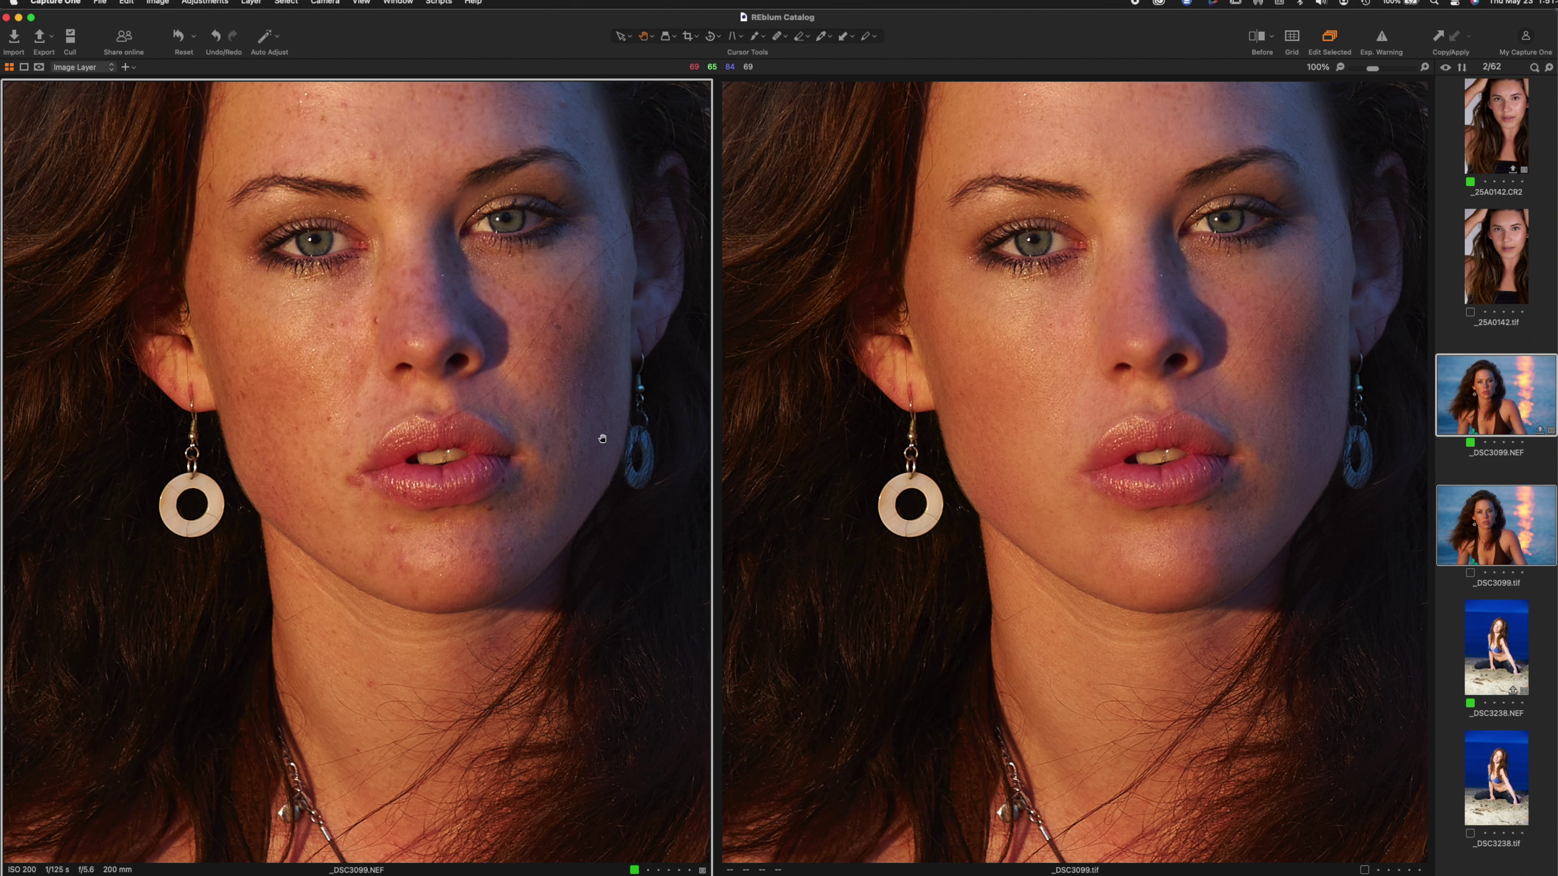
Step: Compare the skin around the lips, nose and eyes in the _DSC3099 pair at 200%, then return to 100%
key(super+plus)
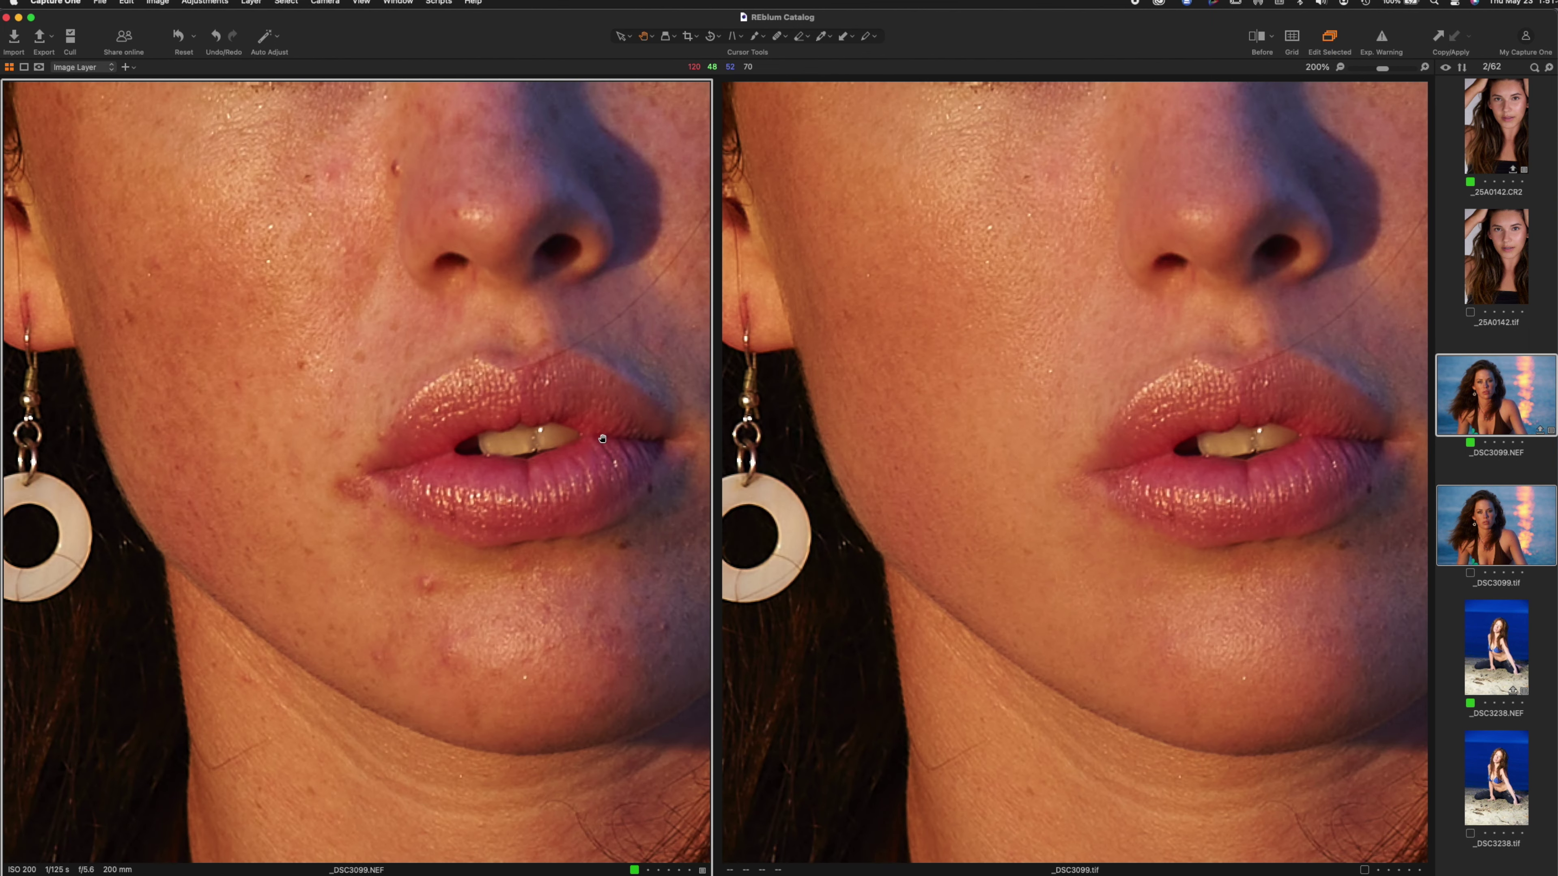
drag(561, 583, 427, 730)
drag(515, 348, 484, 570)
scroll(484, 571, down, 3)
scroll(330, 556, up, 3)
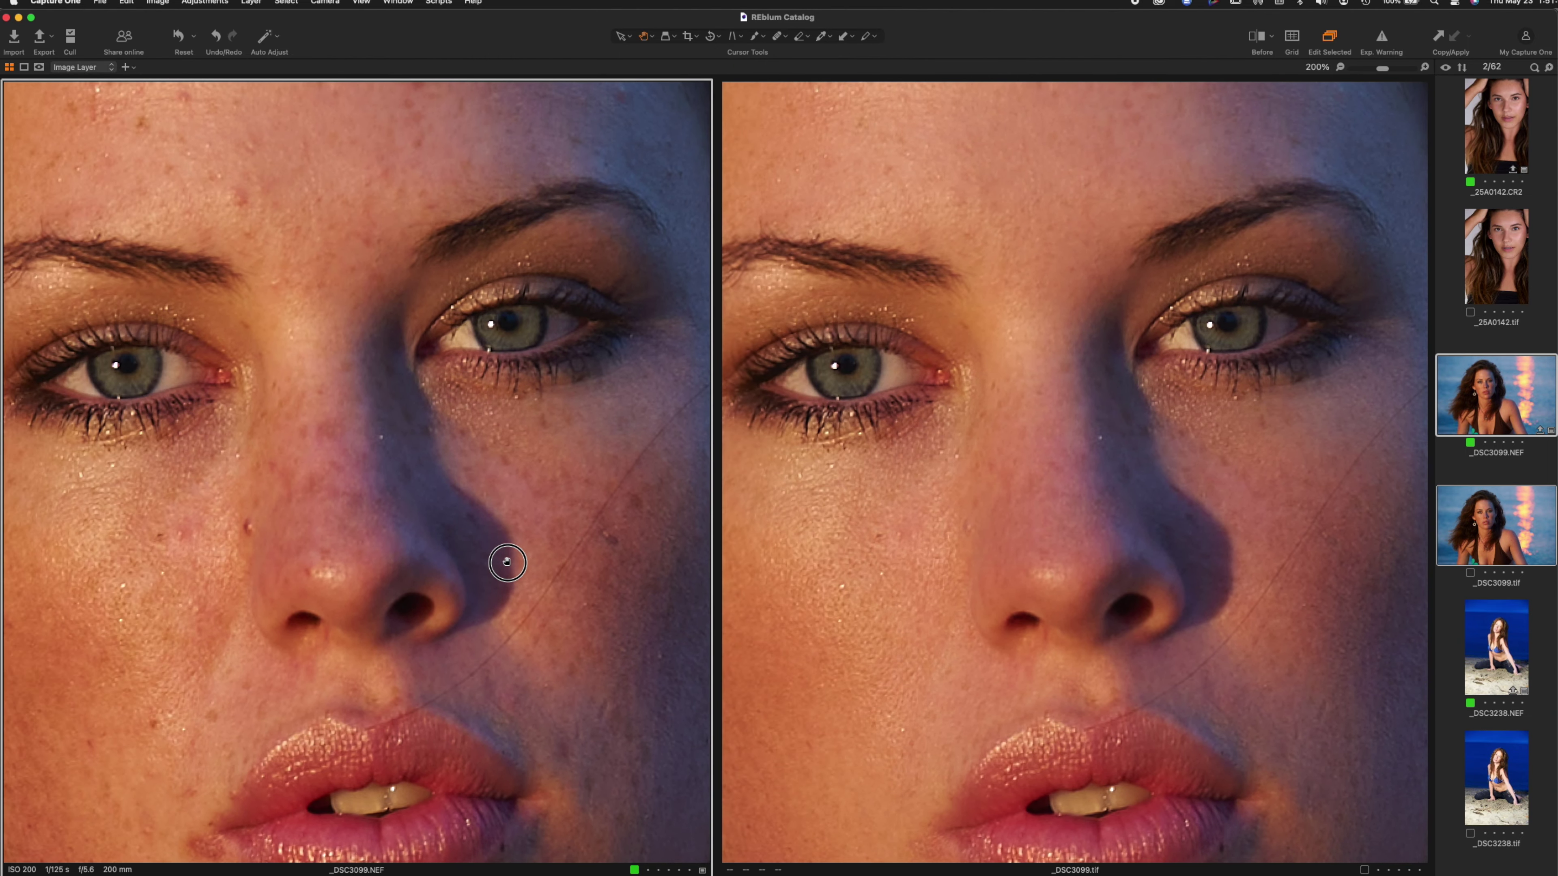
scroll(504, 560, down, 2)
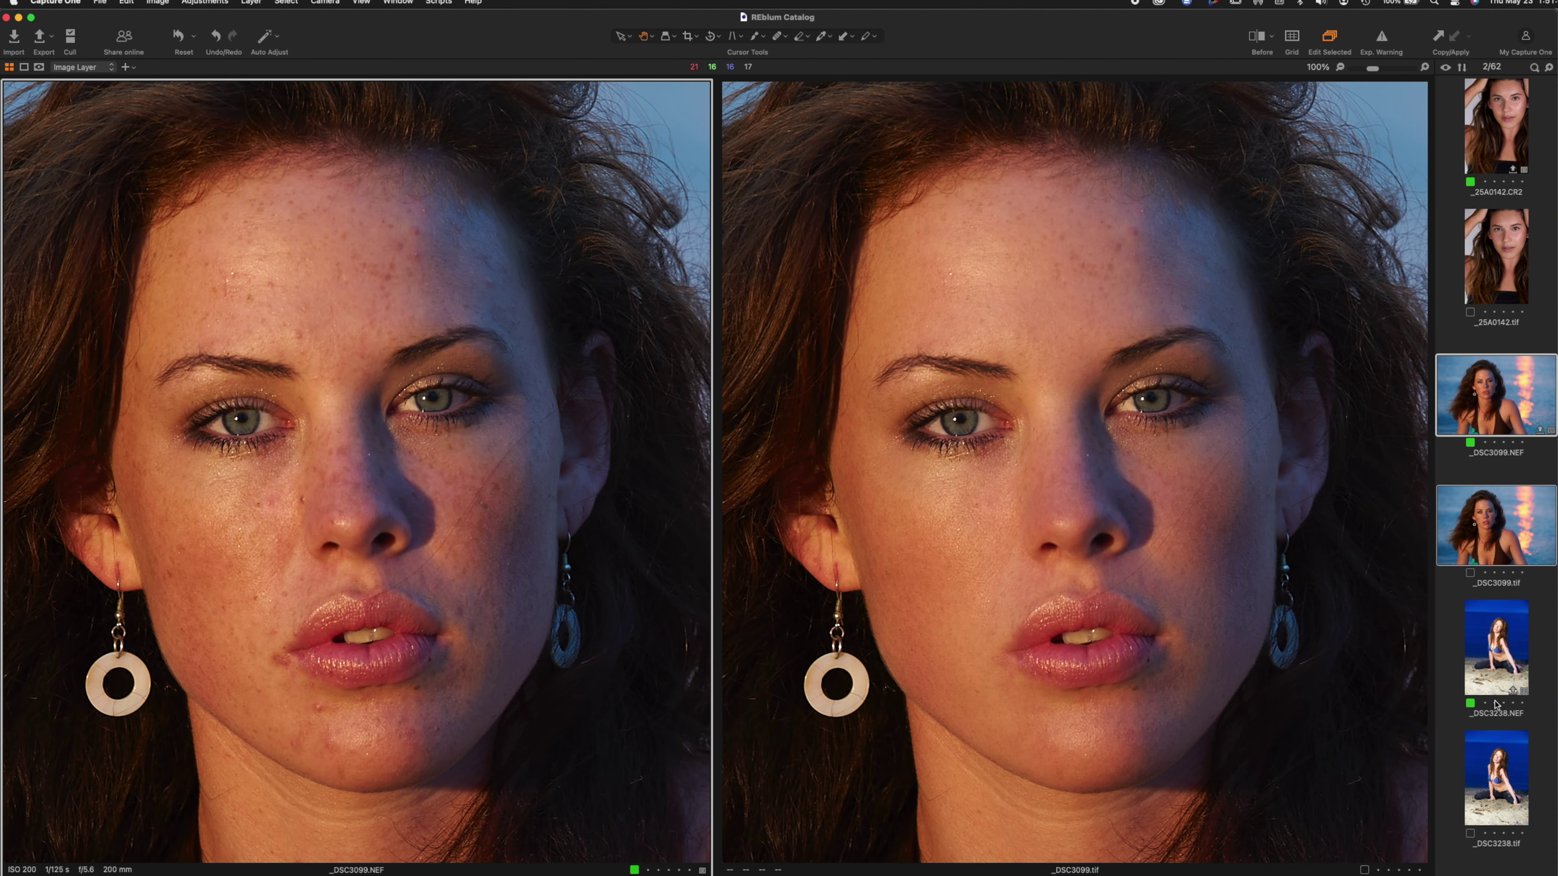
Step: Show _DSC7167.NEF and _DSC7167.tif side by side and compare the cheeks, nose and forehead at 100%
scroll(1495, 704, down, 5)
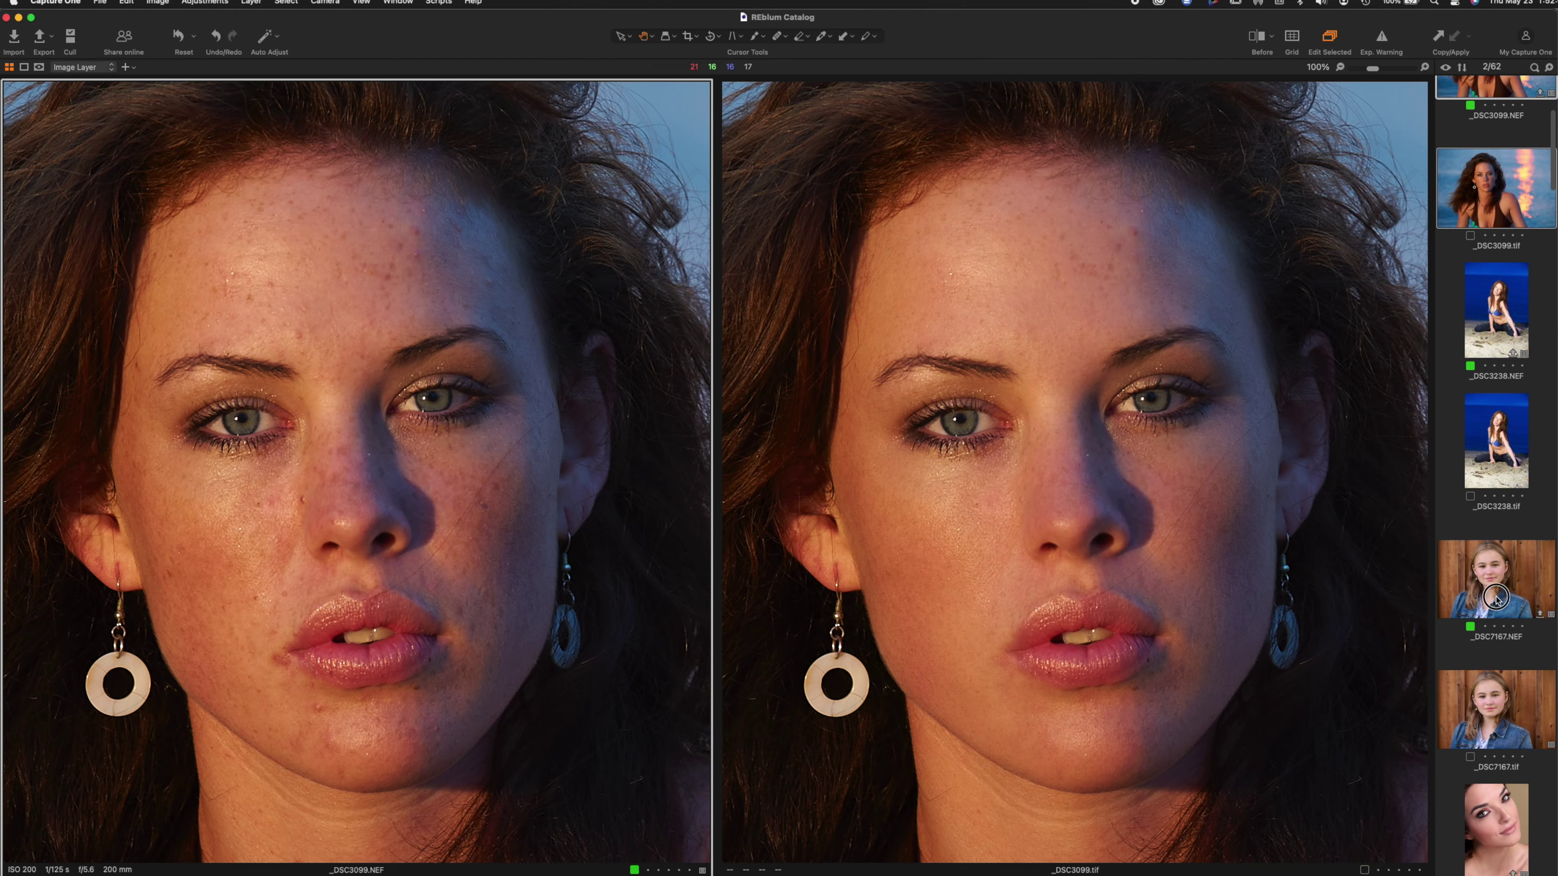
click(1496, 598)
super+click(1497, 699)
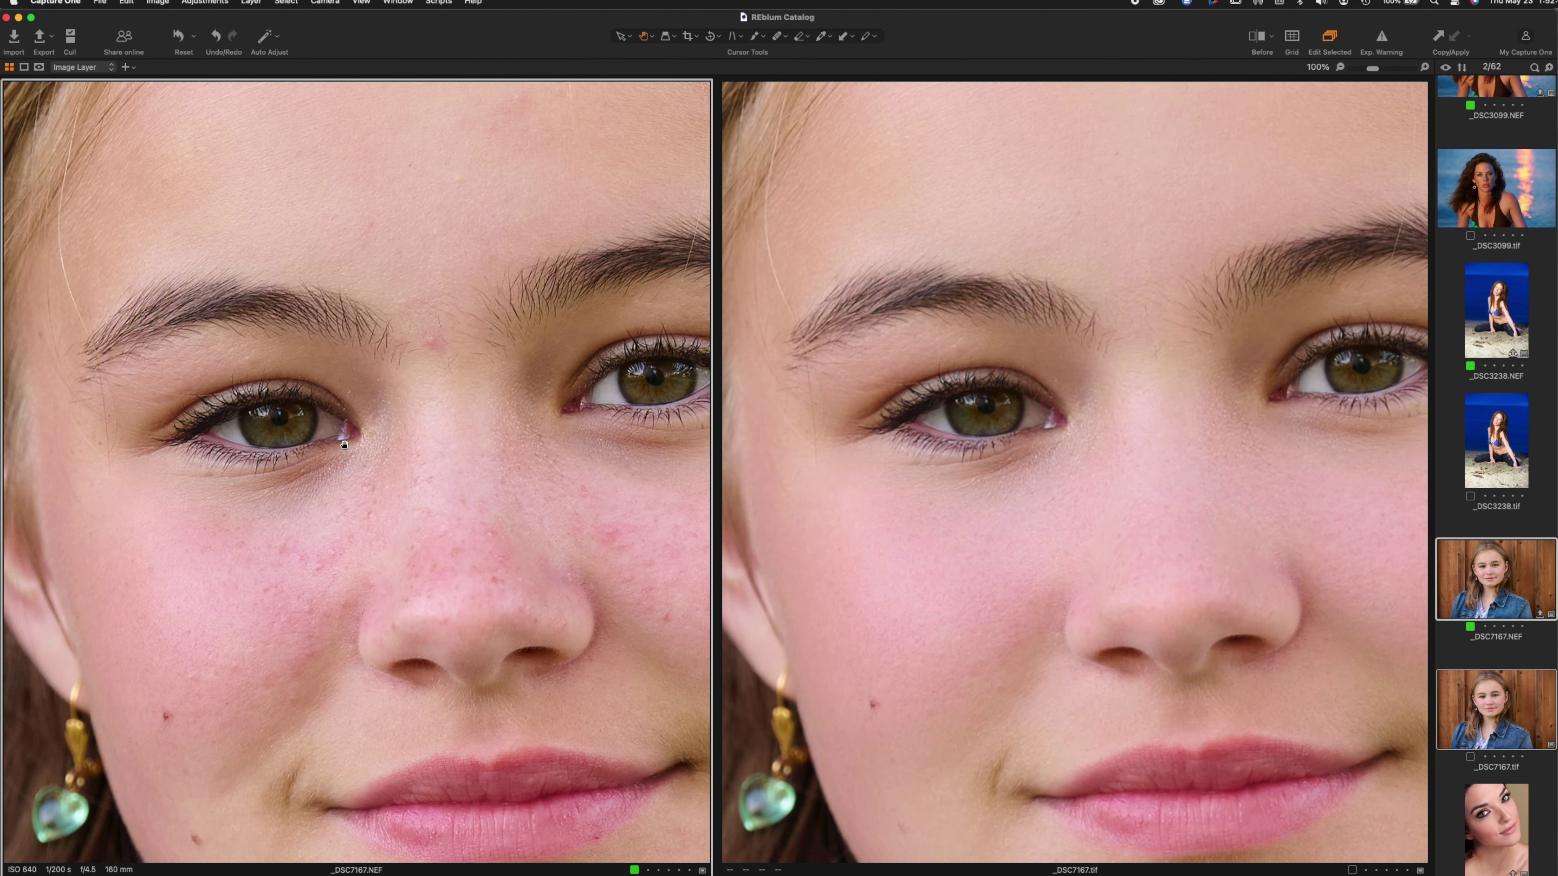
drag(517, 521, 420, 335)
drag(535, 355, 530, 620)
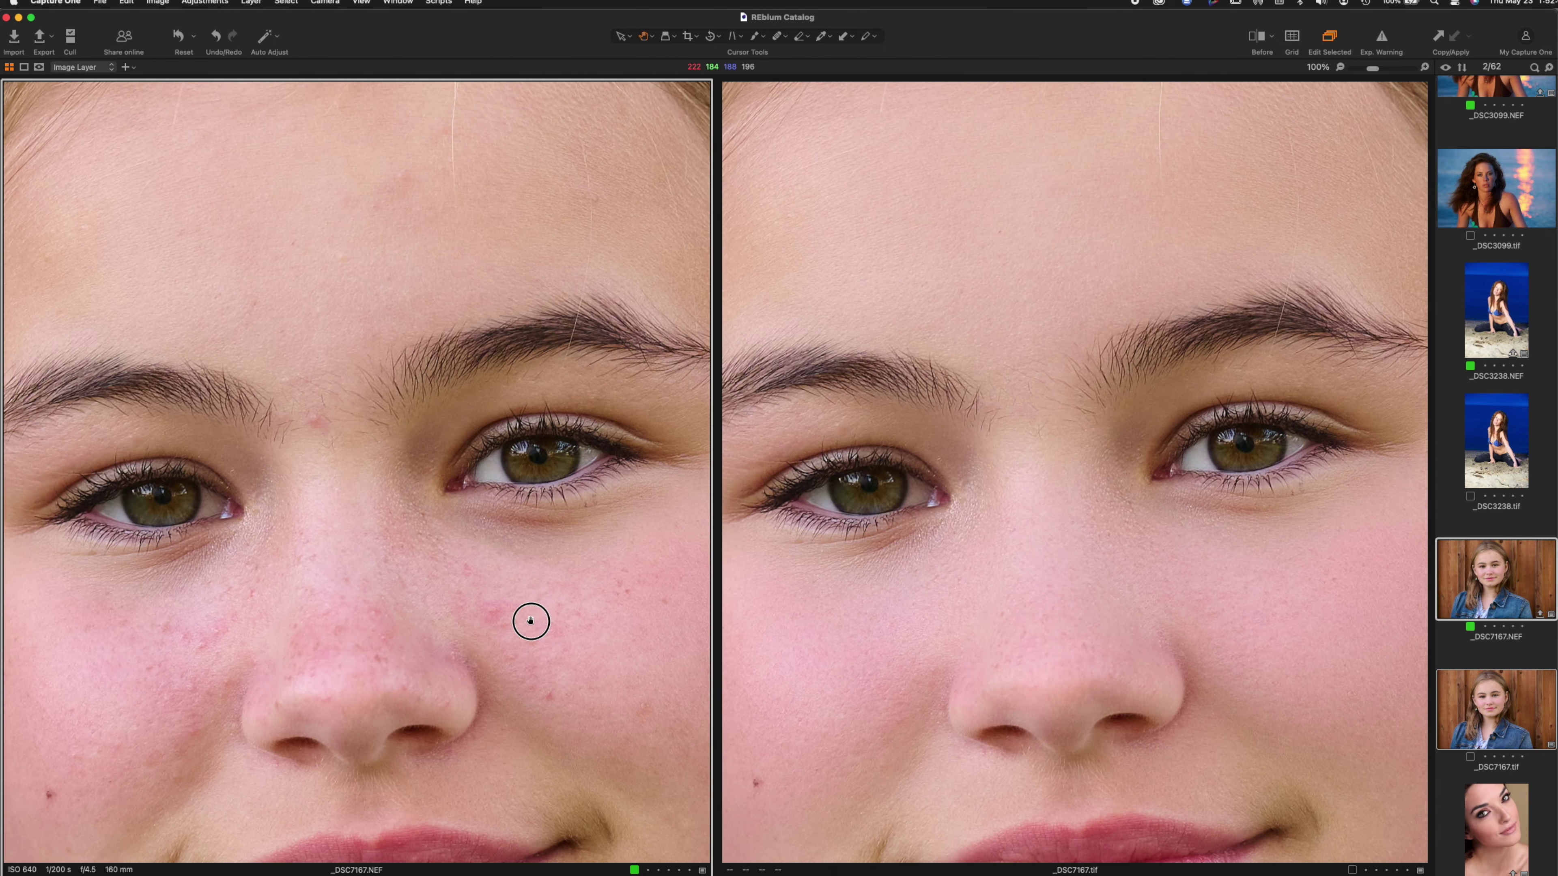
drag(324, 528, 372, 503)
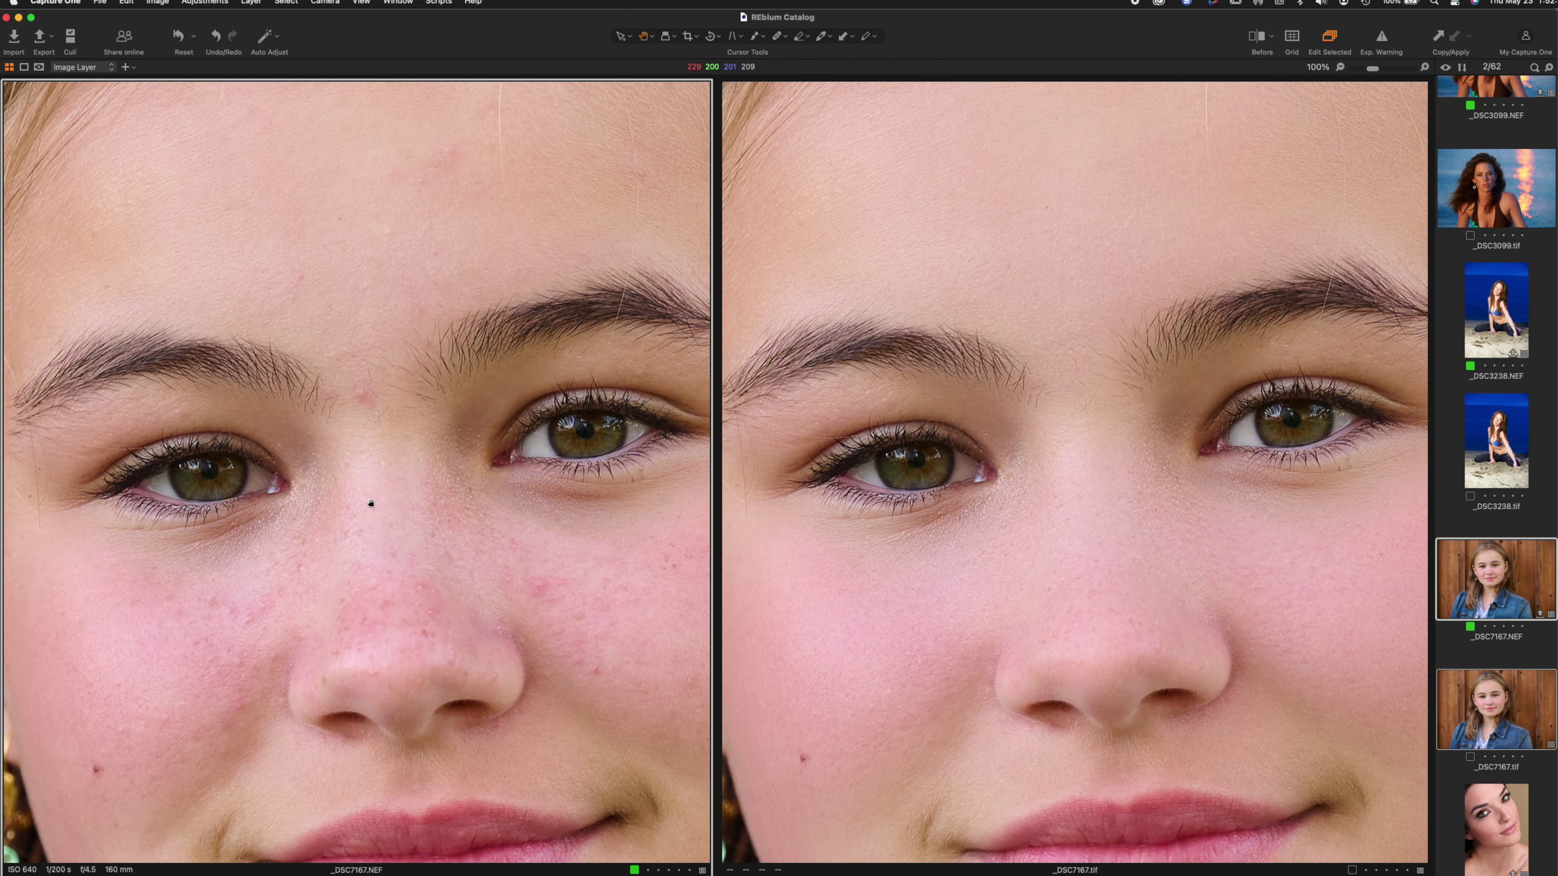
scroll(1135, 670, down, 3)
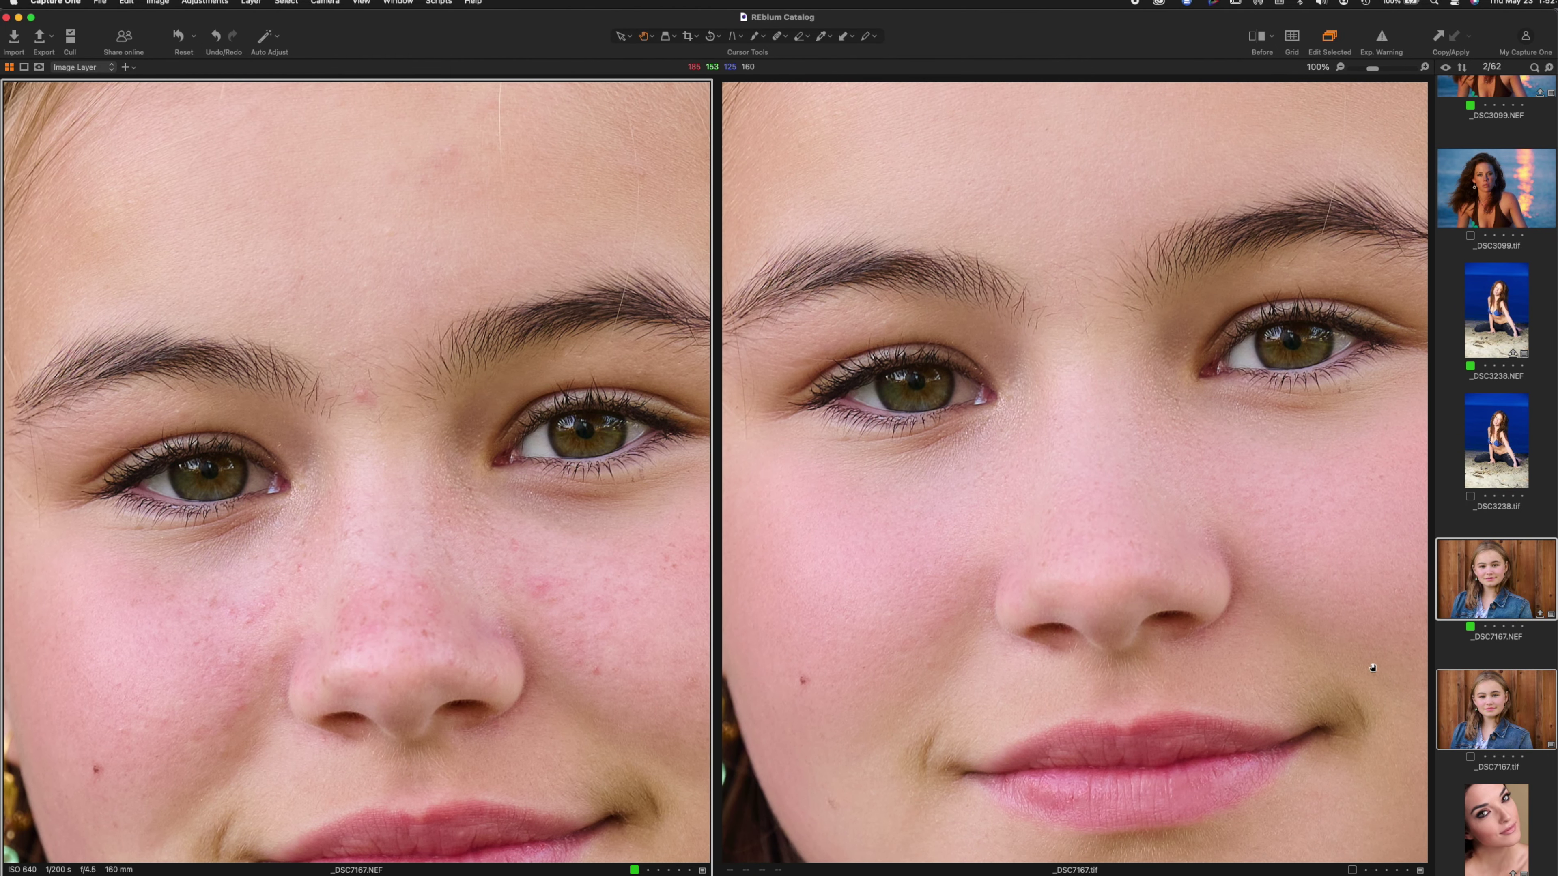
Step: Show _MG_3579.CR2 and _MG_3579.tif side by side and compare the woman's face at 100%
scroll(1506, 677, down, 5)
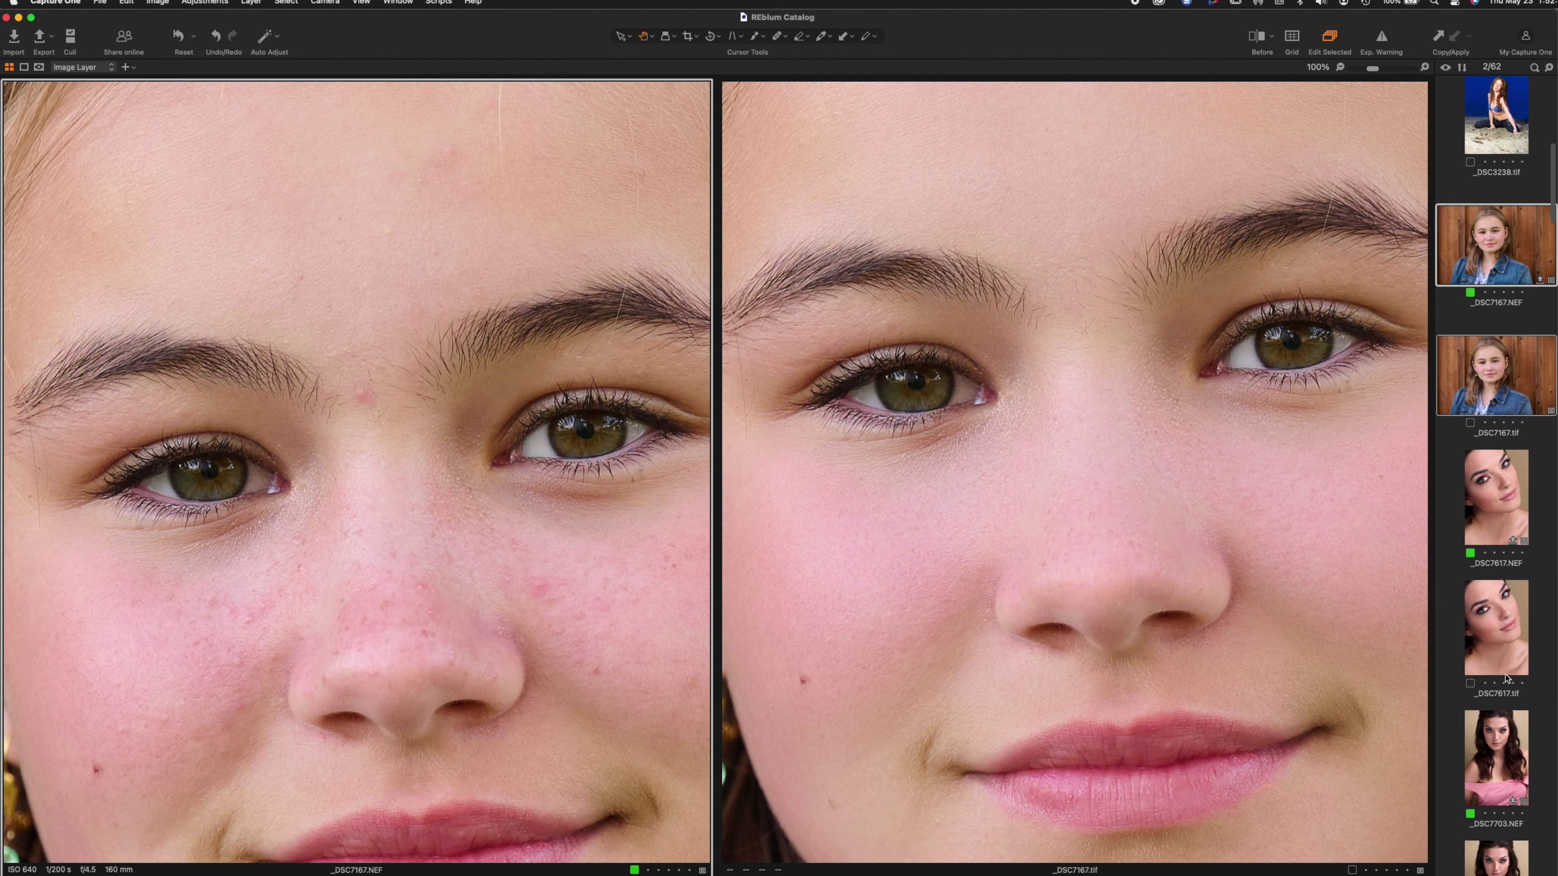
scroll(1506, 678, down, 10)
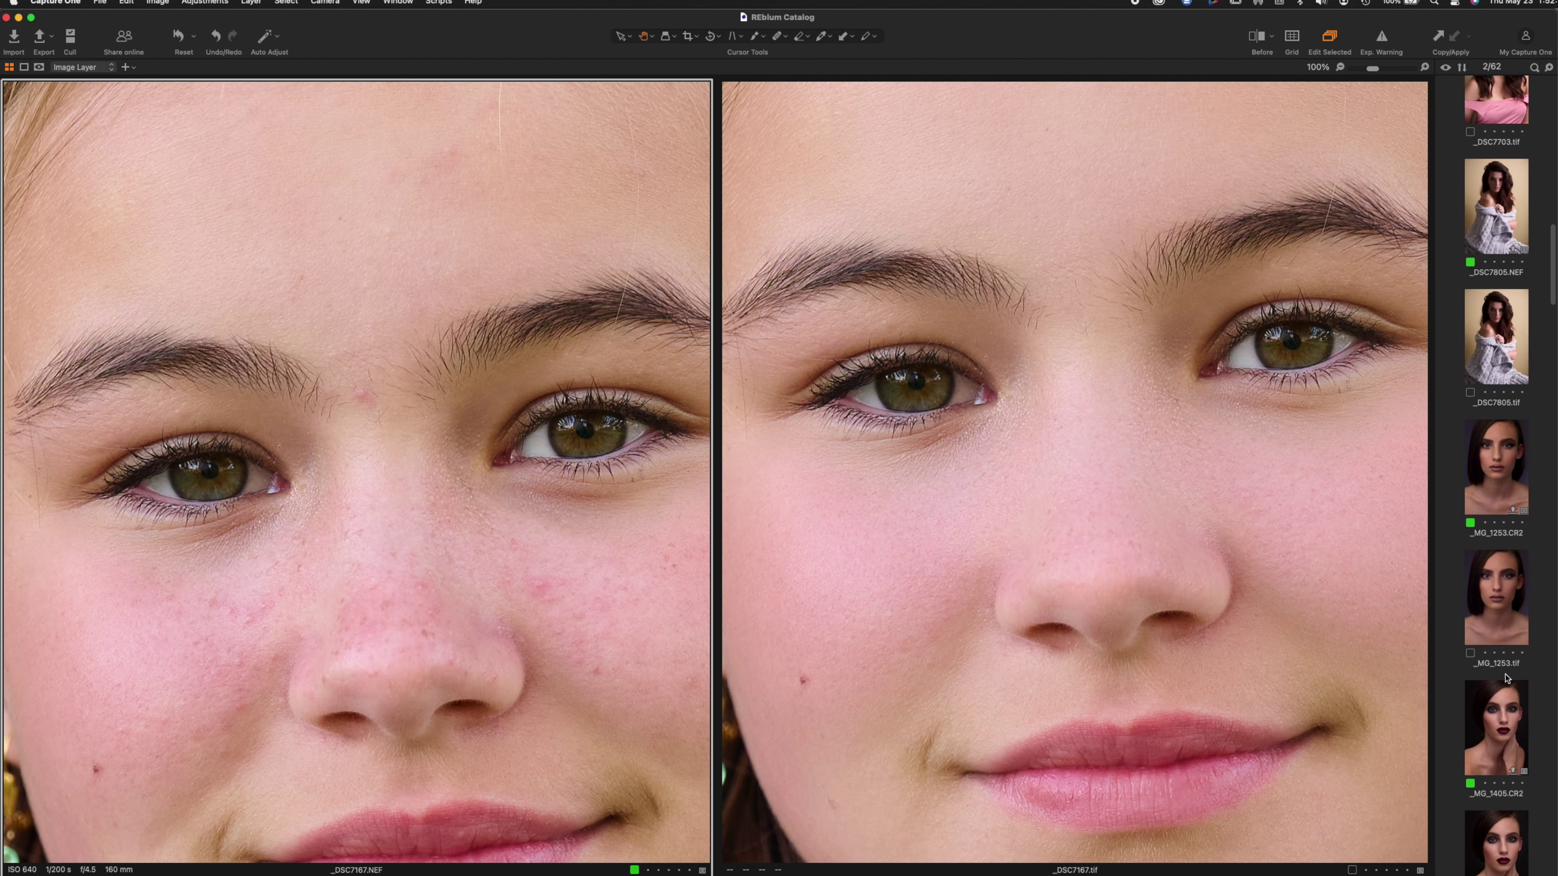
scroll(1507, 678, down, 5)
click(1509, 620)
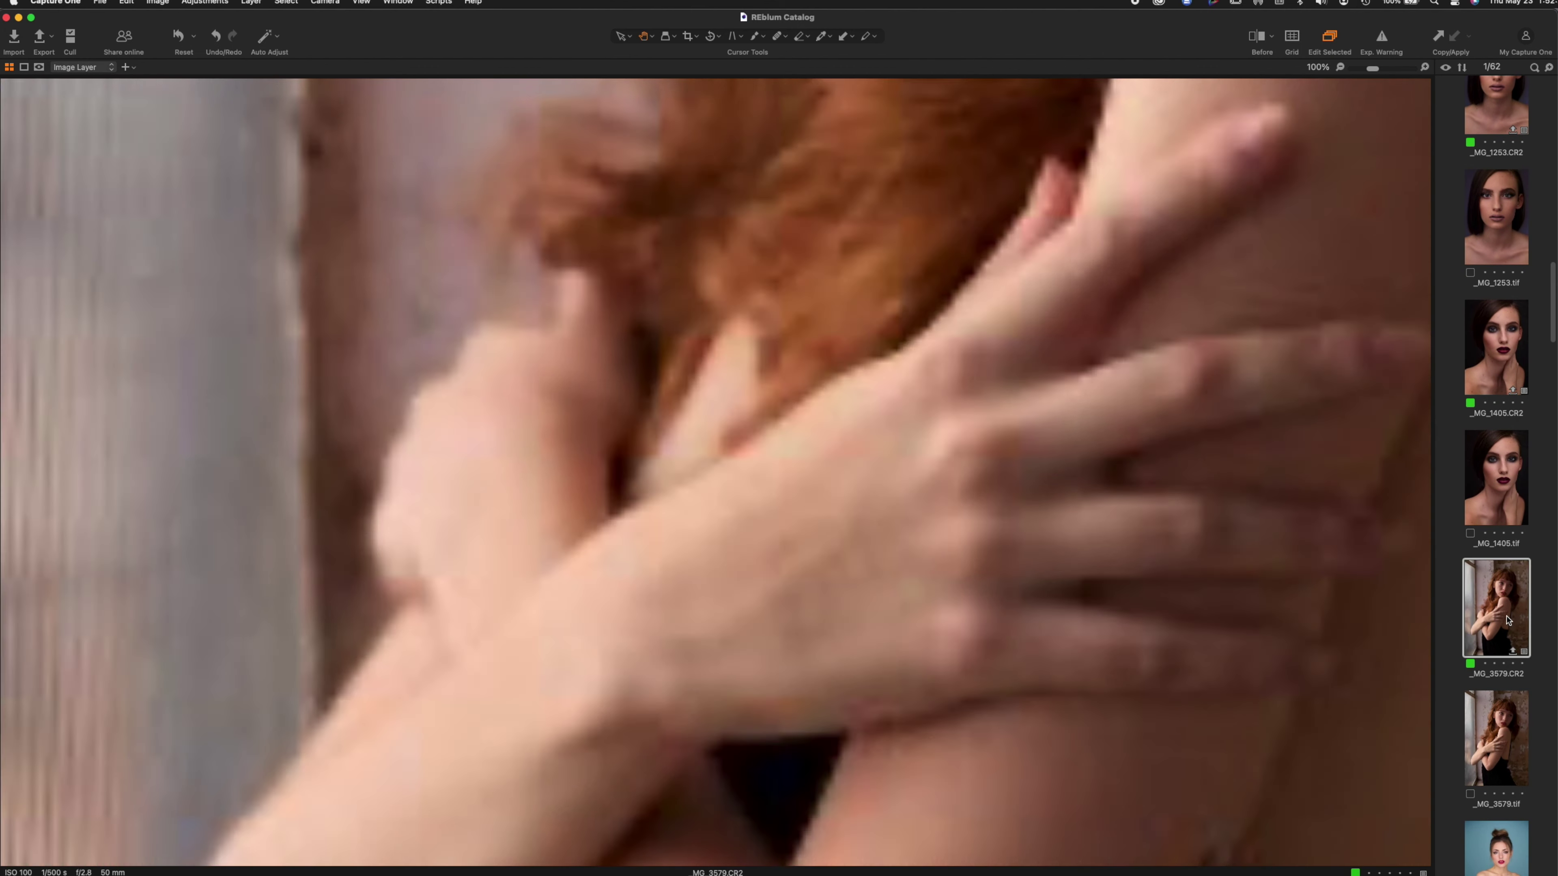
super+click(1510, 750)
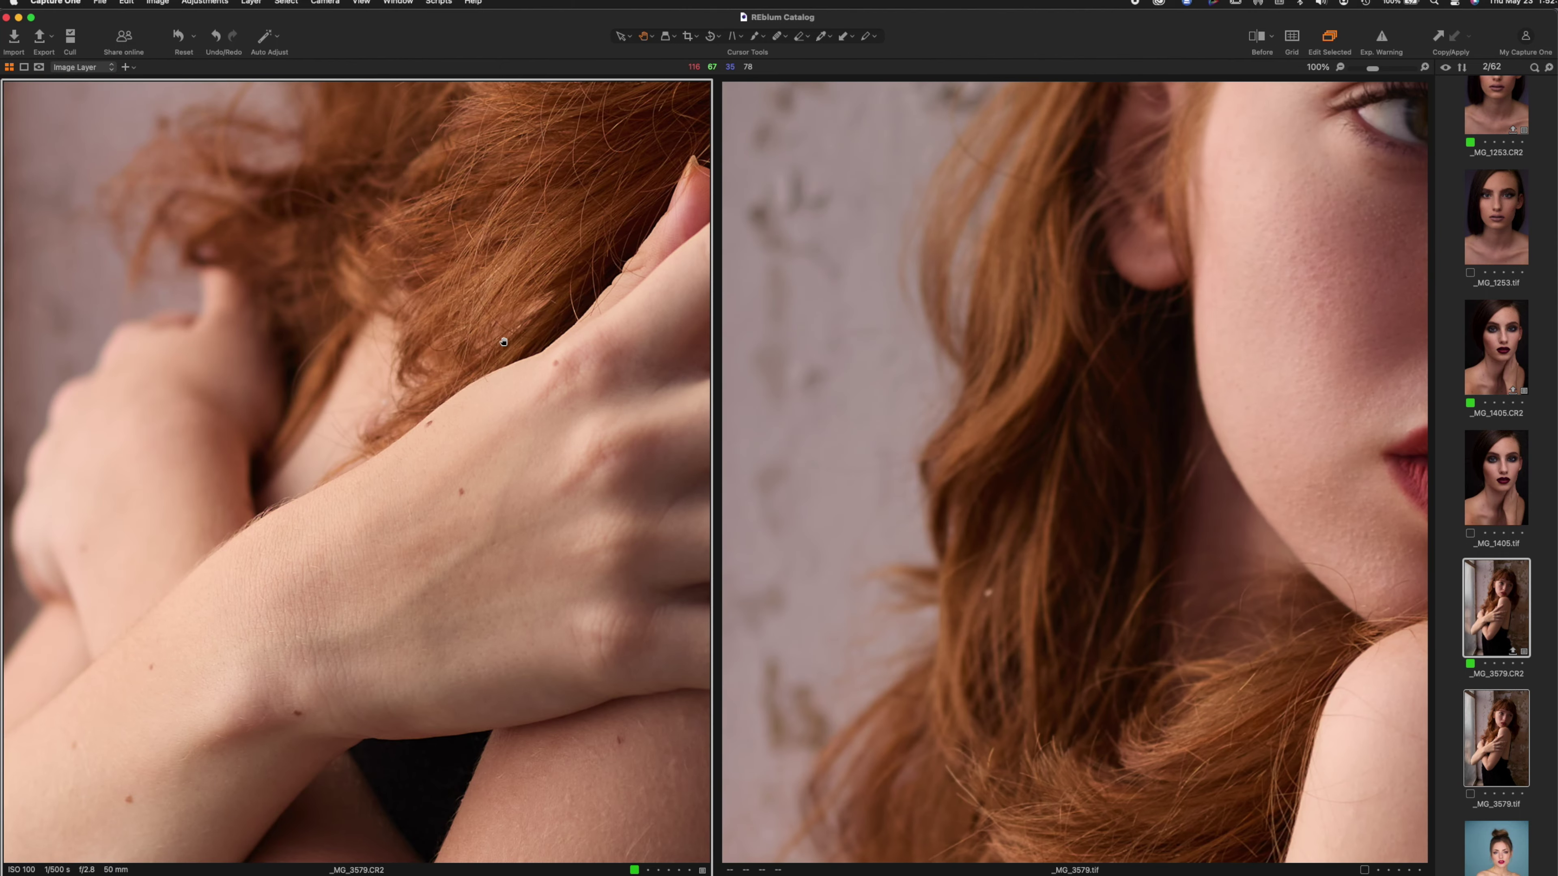
key(super+0)
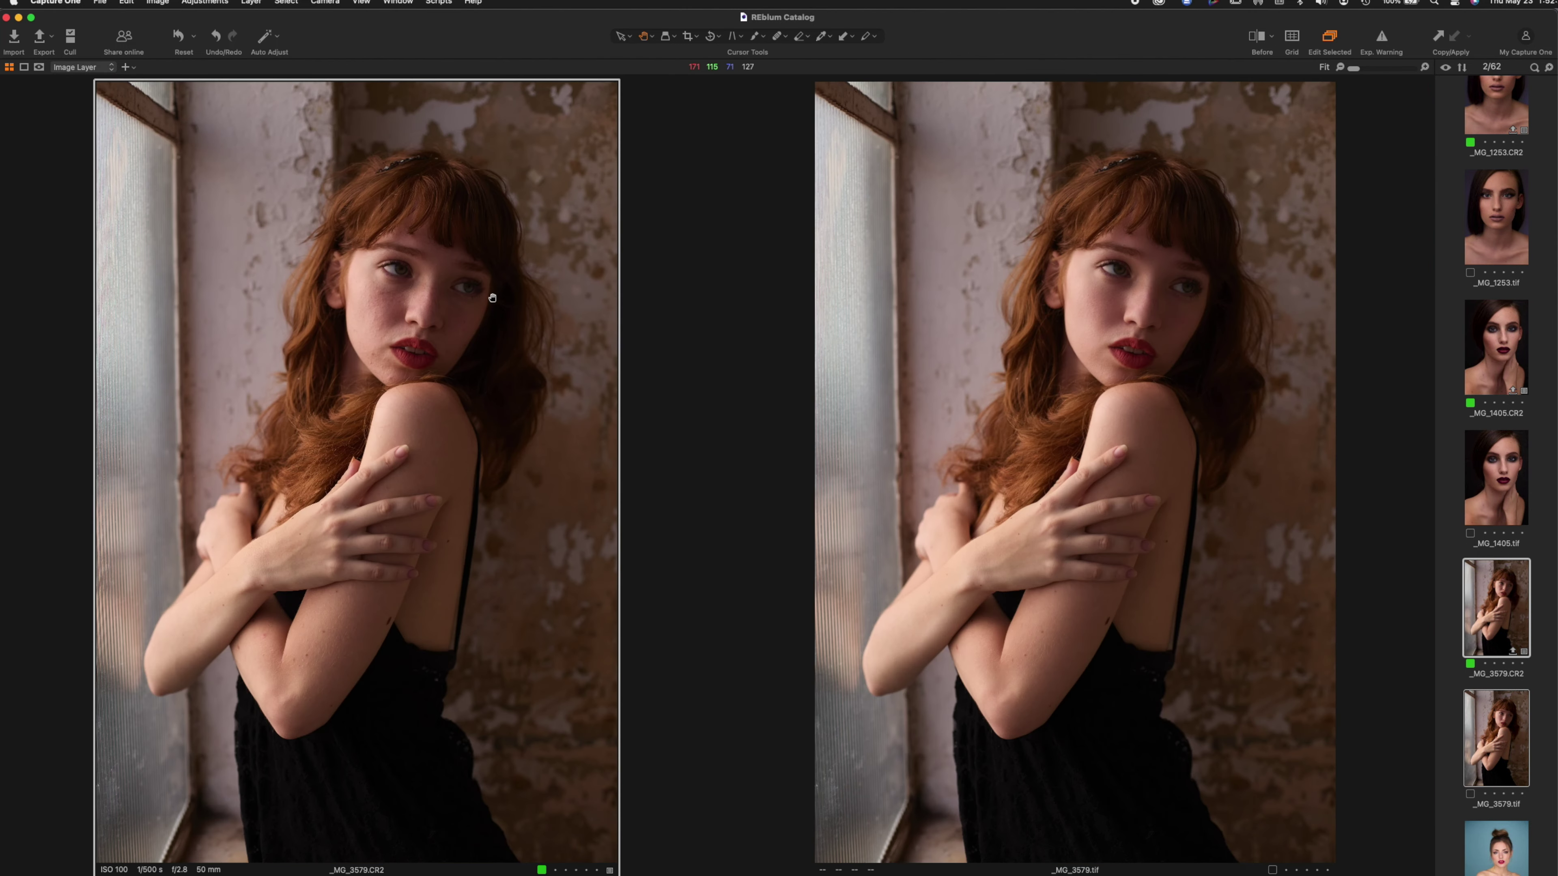
click(375, 316)
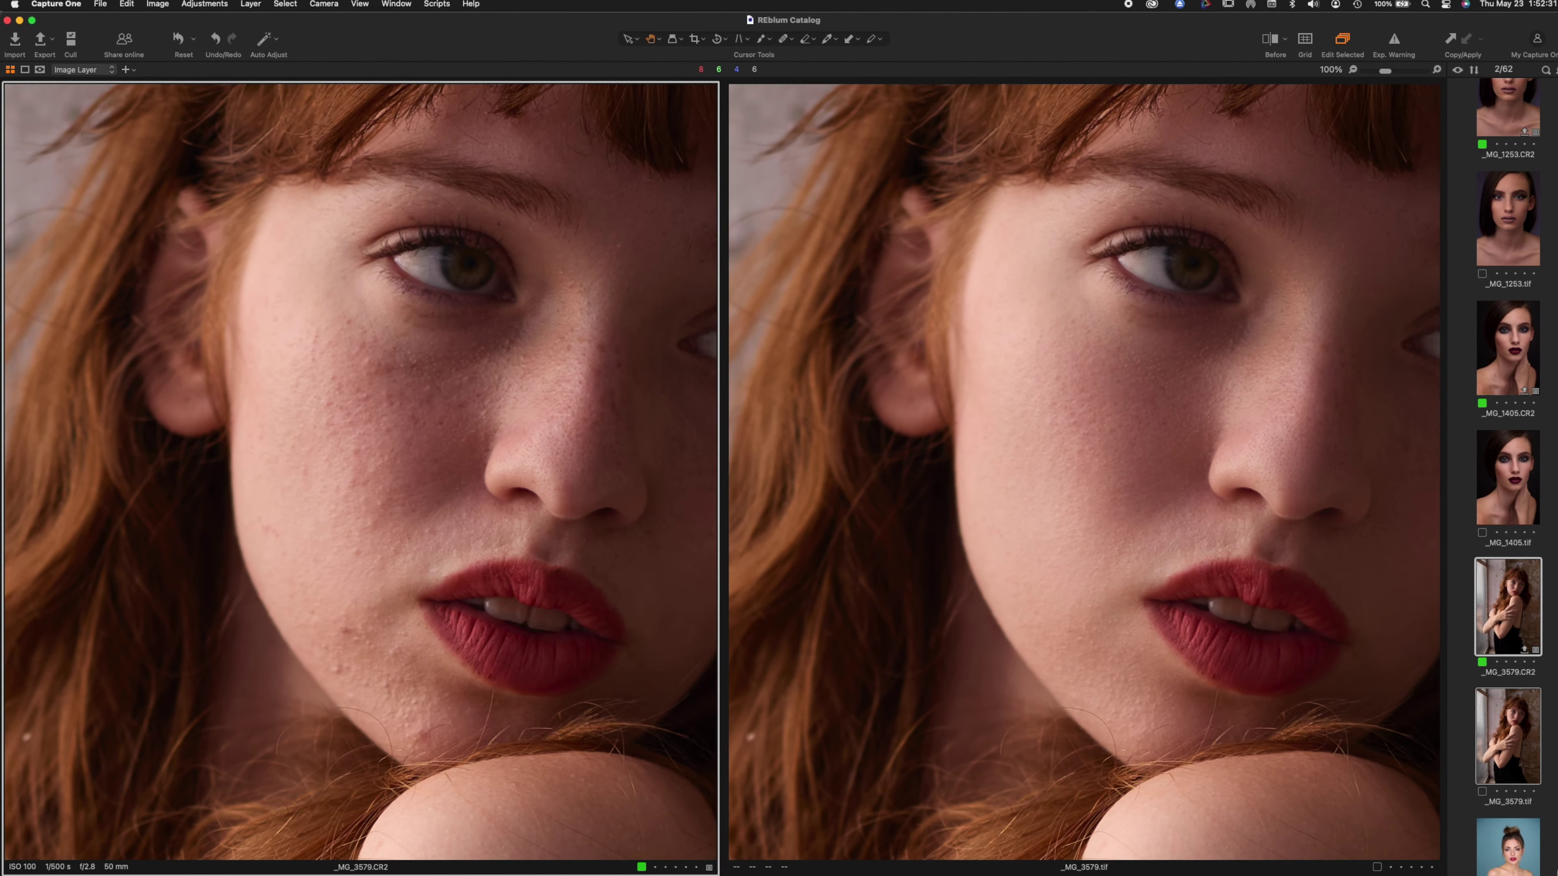
mouse_move(489, 419)
mouse_down()
mouse_move(344, 424)
mouse_move(497, 428)
mouse_move(491, 491)
mouse_move(489, 428)
mouse_up()
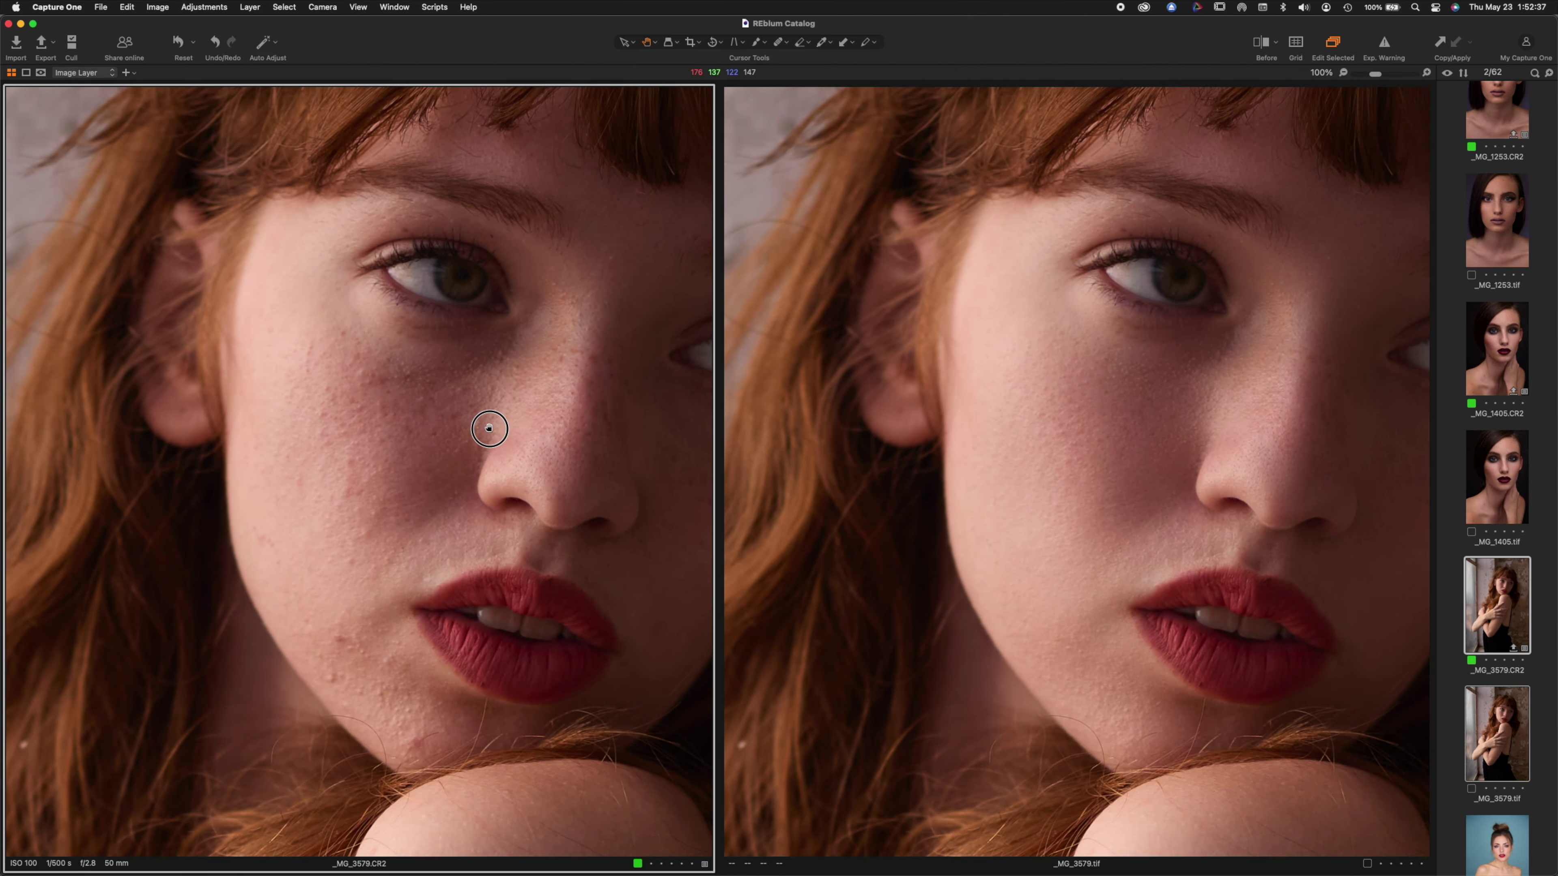
Step: Examine the cheek, lip and chin texture in the _MG_3579 pair at 200%, then fit both images to view
scroll(489, 428, up, 2)
drag(535, 352, 451, 433)
drag(476, 286, 539, 307)
drag(560, 528, 514, 394)
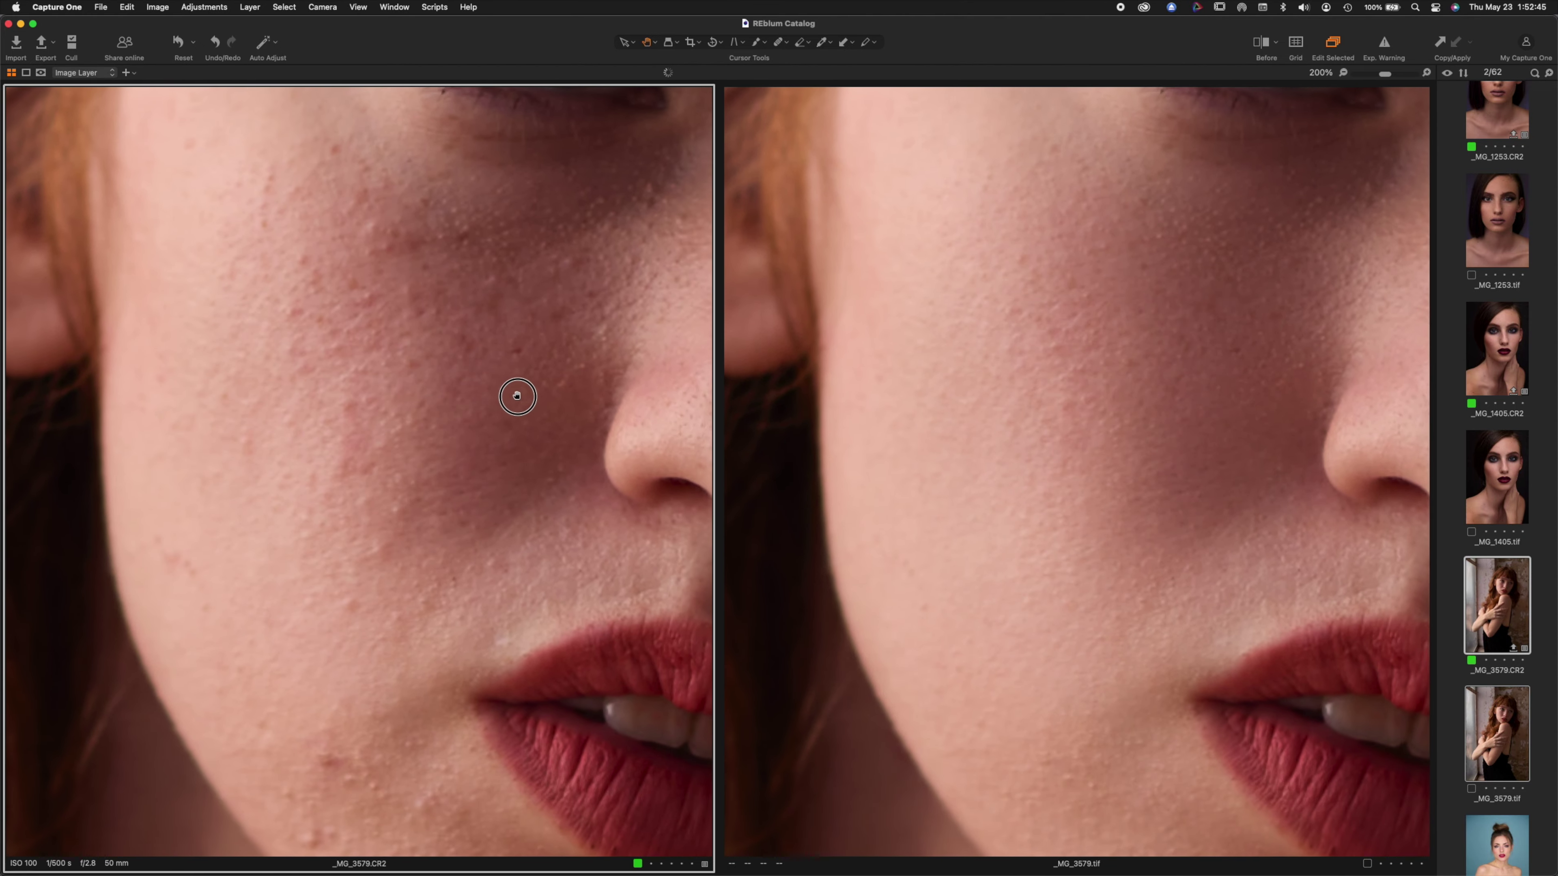
drag(584, 668, 490, 445)
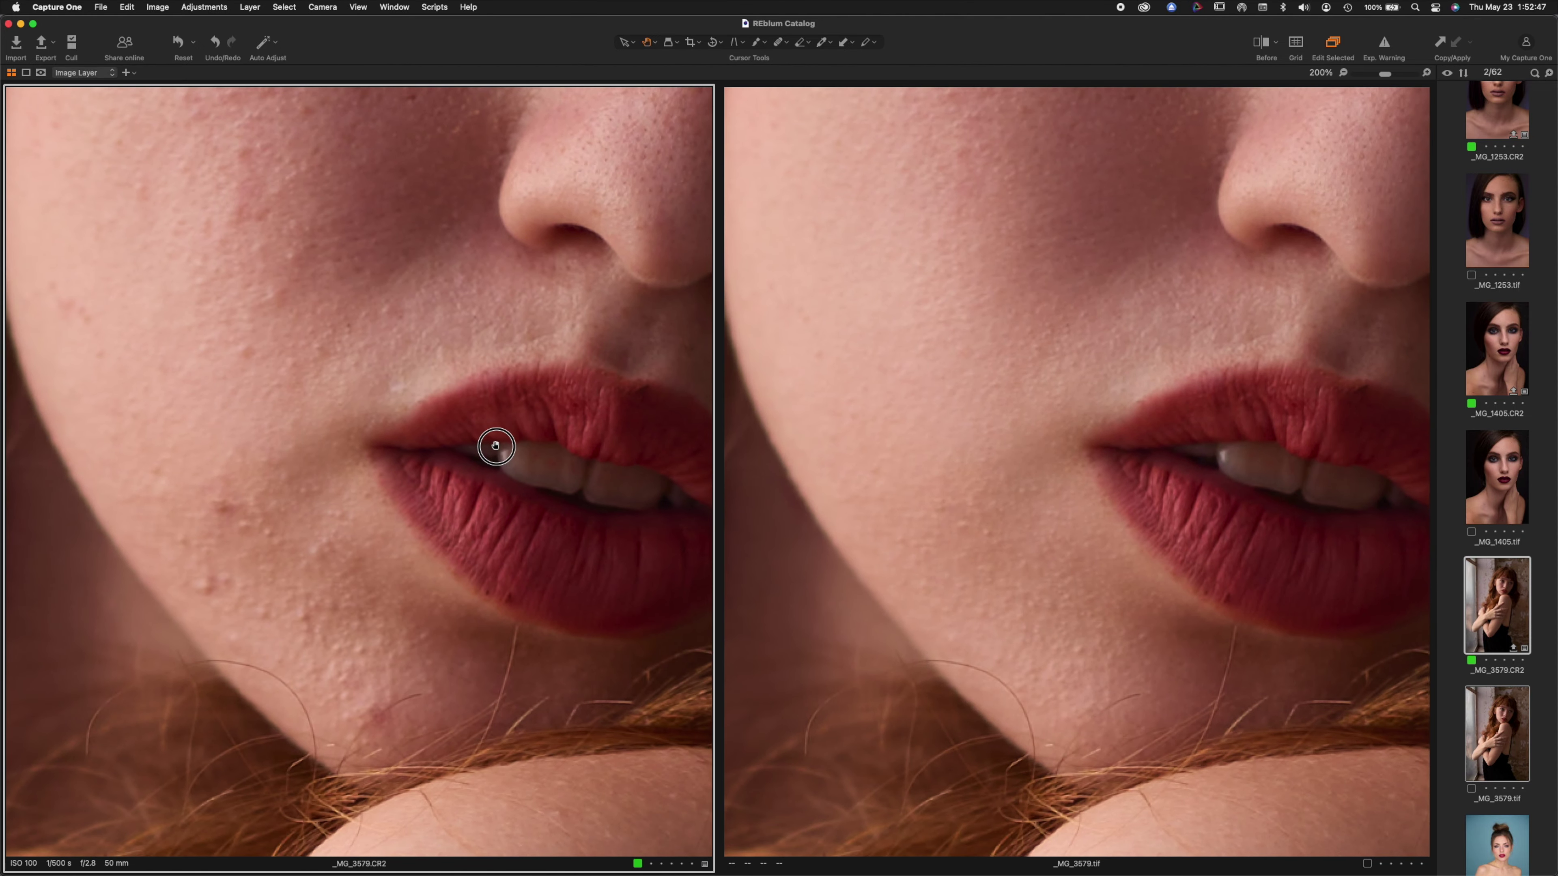
drag(550, 574, 552, 533)
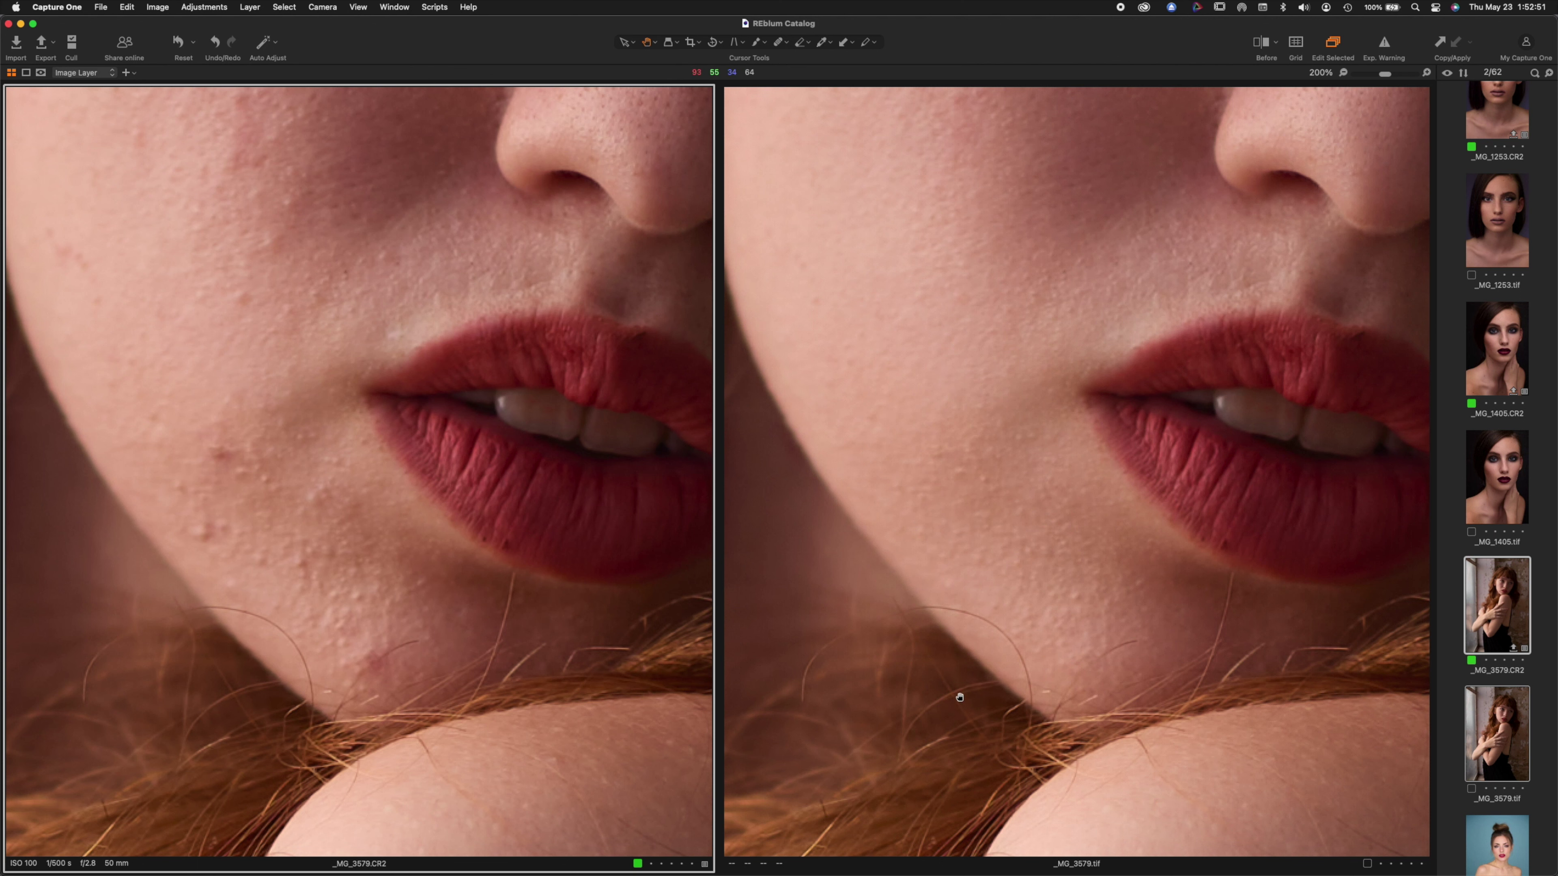
double_click(1016, 506)
Step: Show the 06-Beauty1 Session1970 CR2 and TIF portraits of two women side by side
scroll(1500, 784, down, 2)
scroll(1500, 783, down, 10)
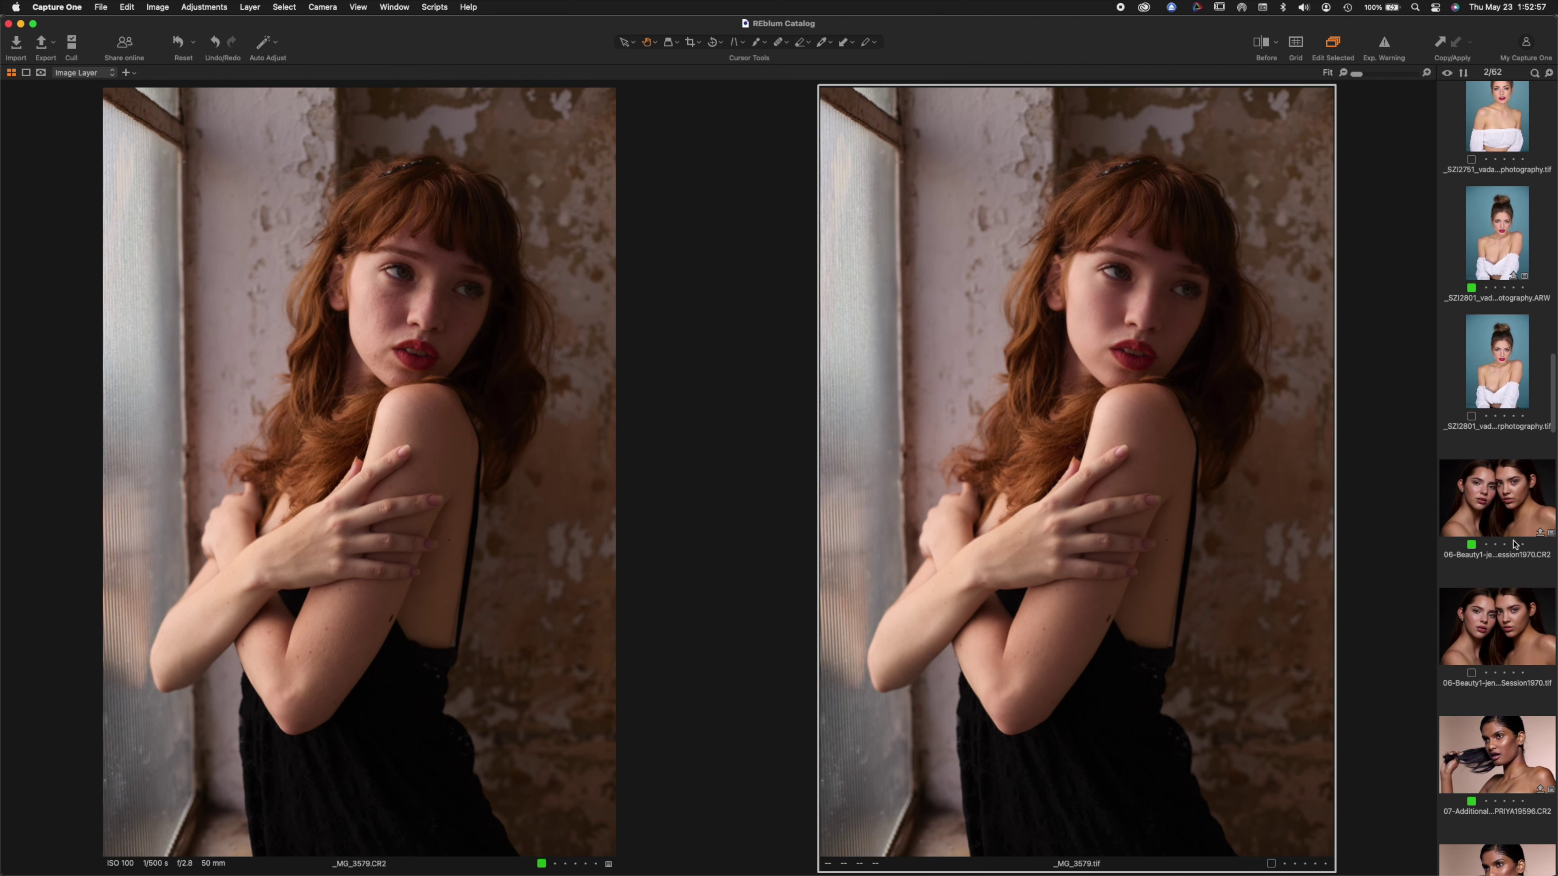
click(1513, 517)
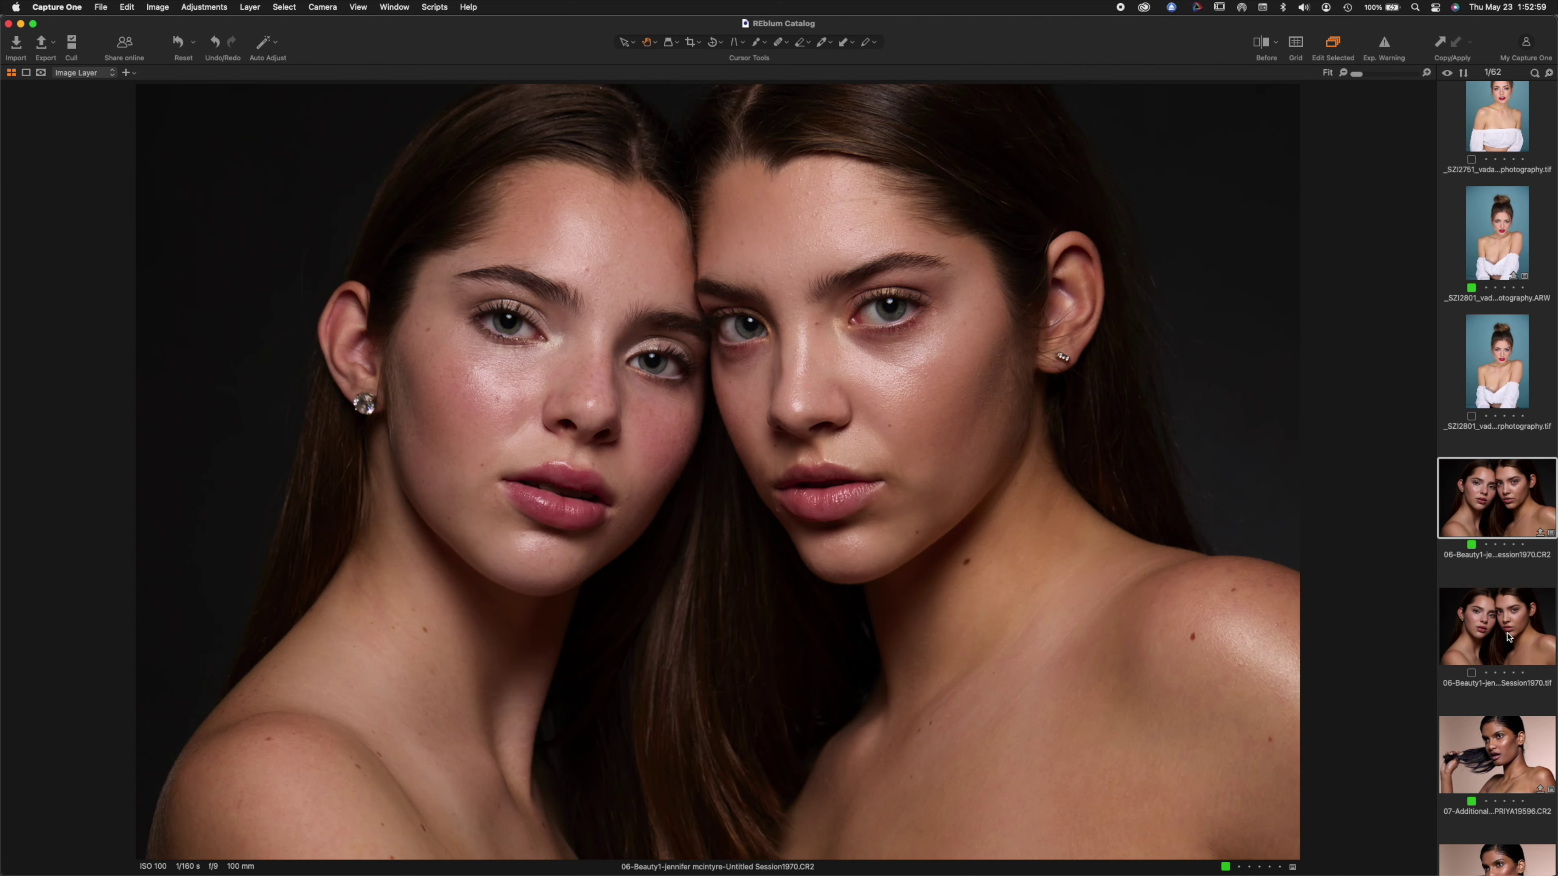
super+click(1510, 636)
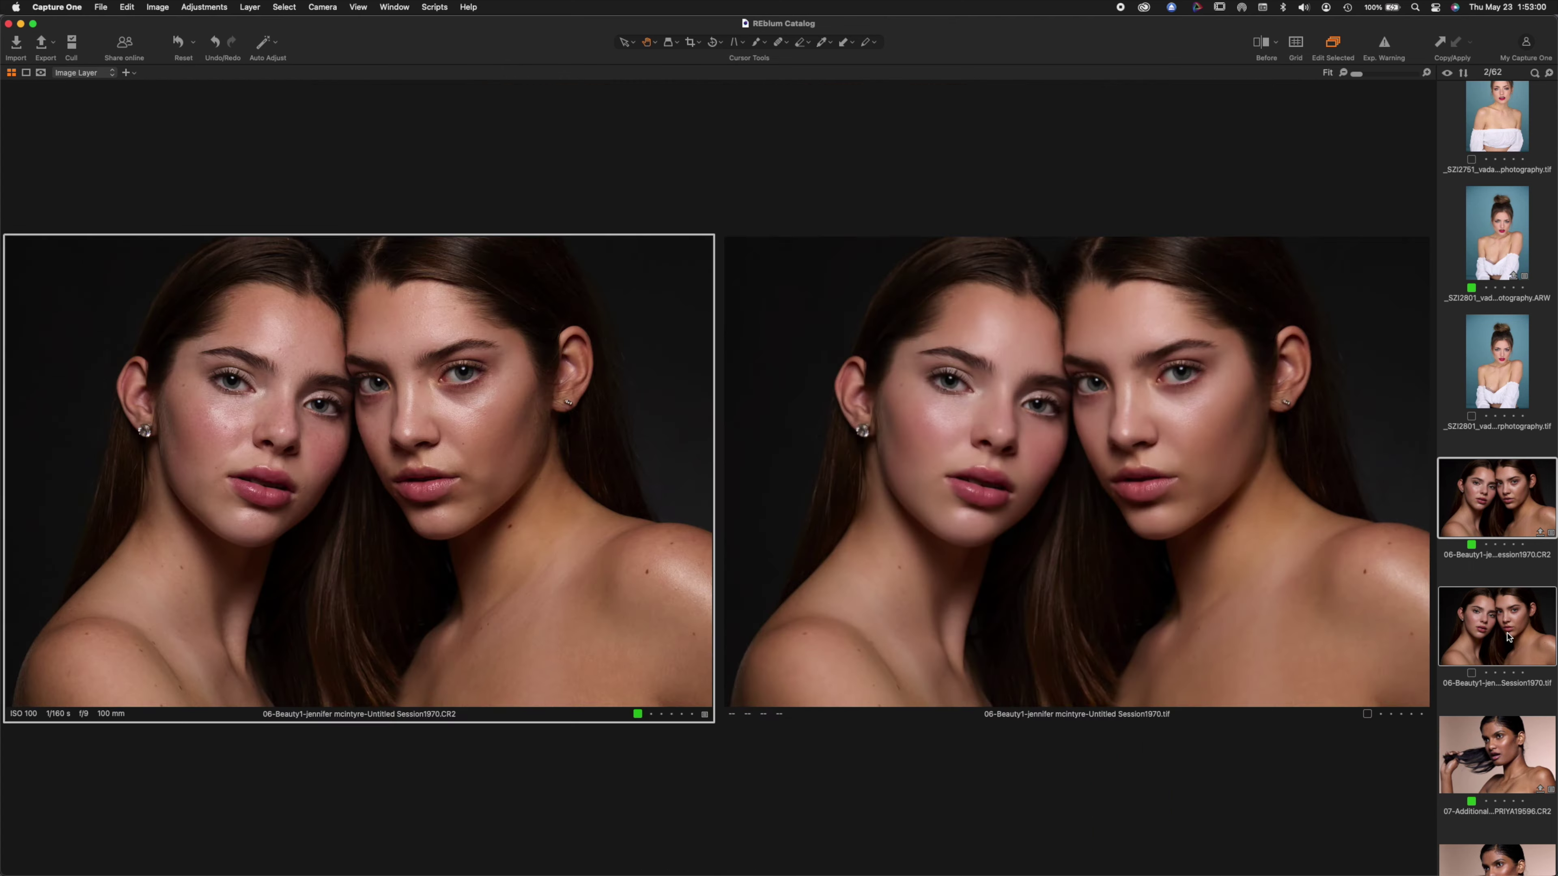
Step: Compare the cheeks, nose, lips and forehead of the woman with the pearl-like earring in the Session1970 pair at 100%
click(273, 452)
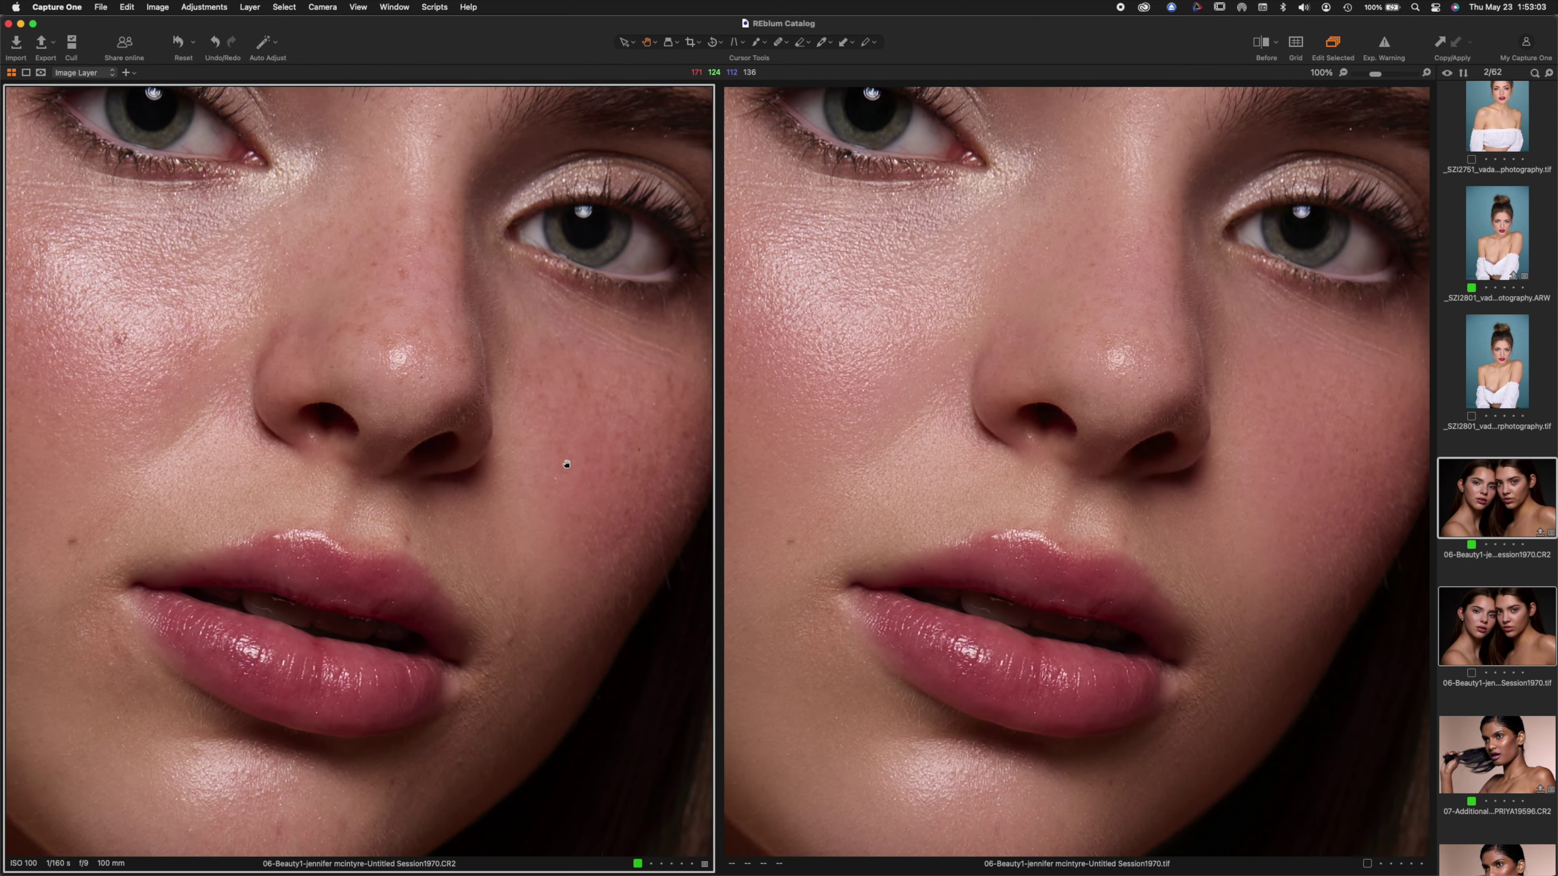
scroll(427, 514, down, 5)
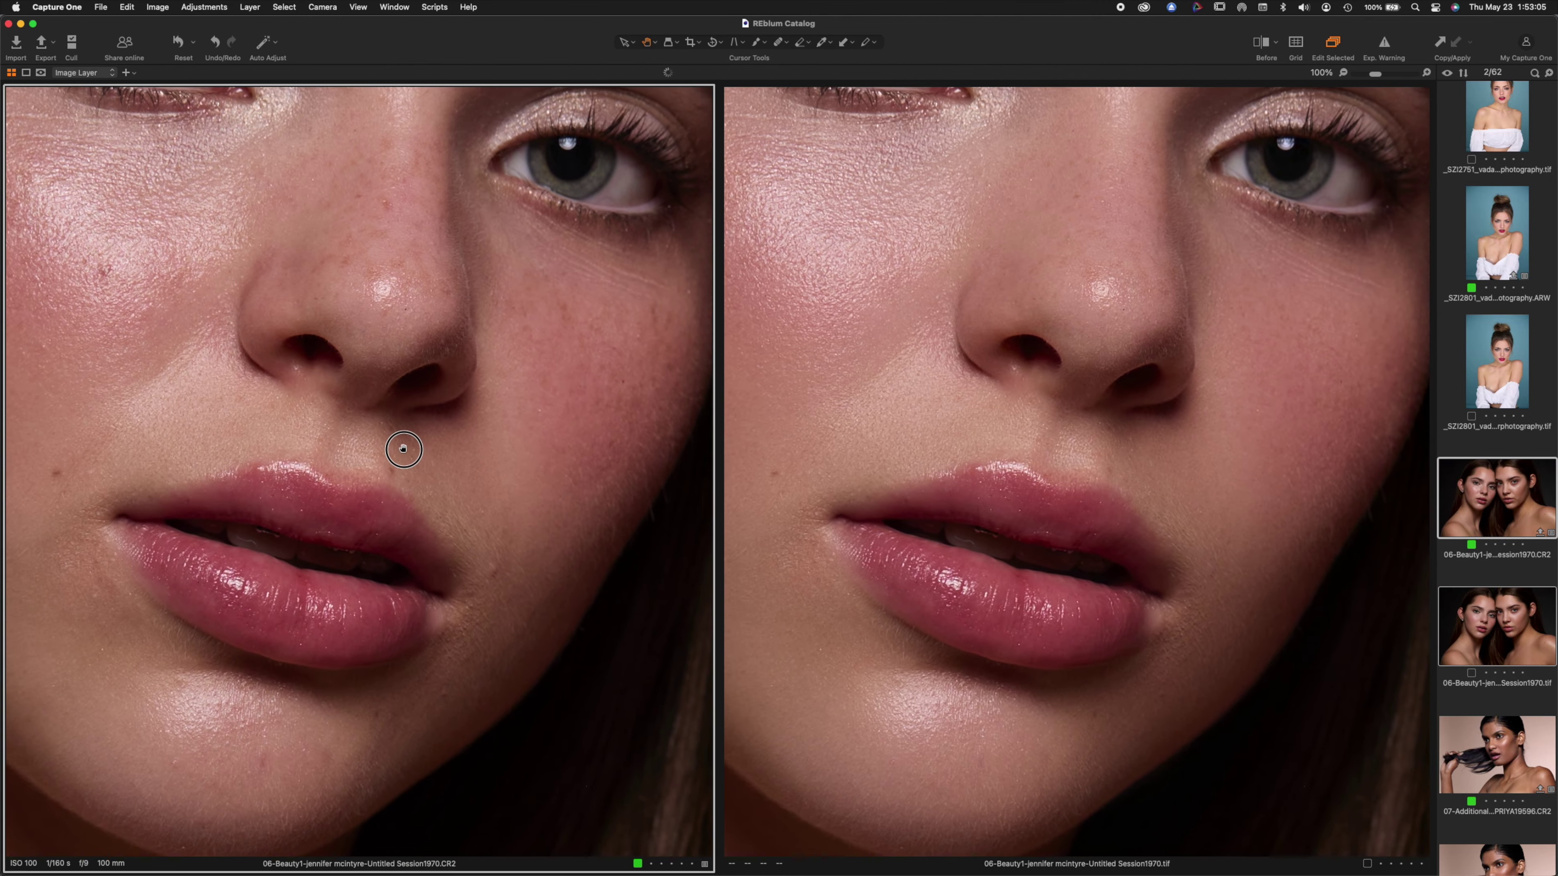
scroll(474, 522, down, 1)
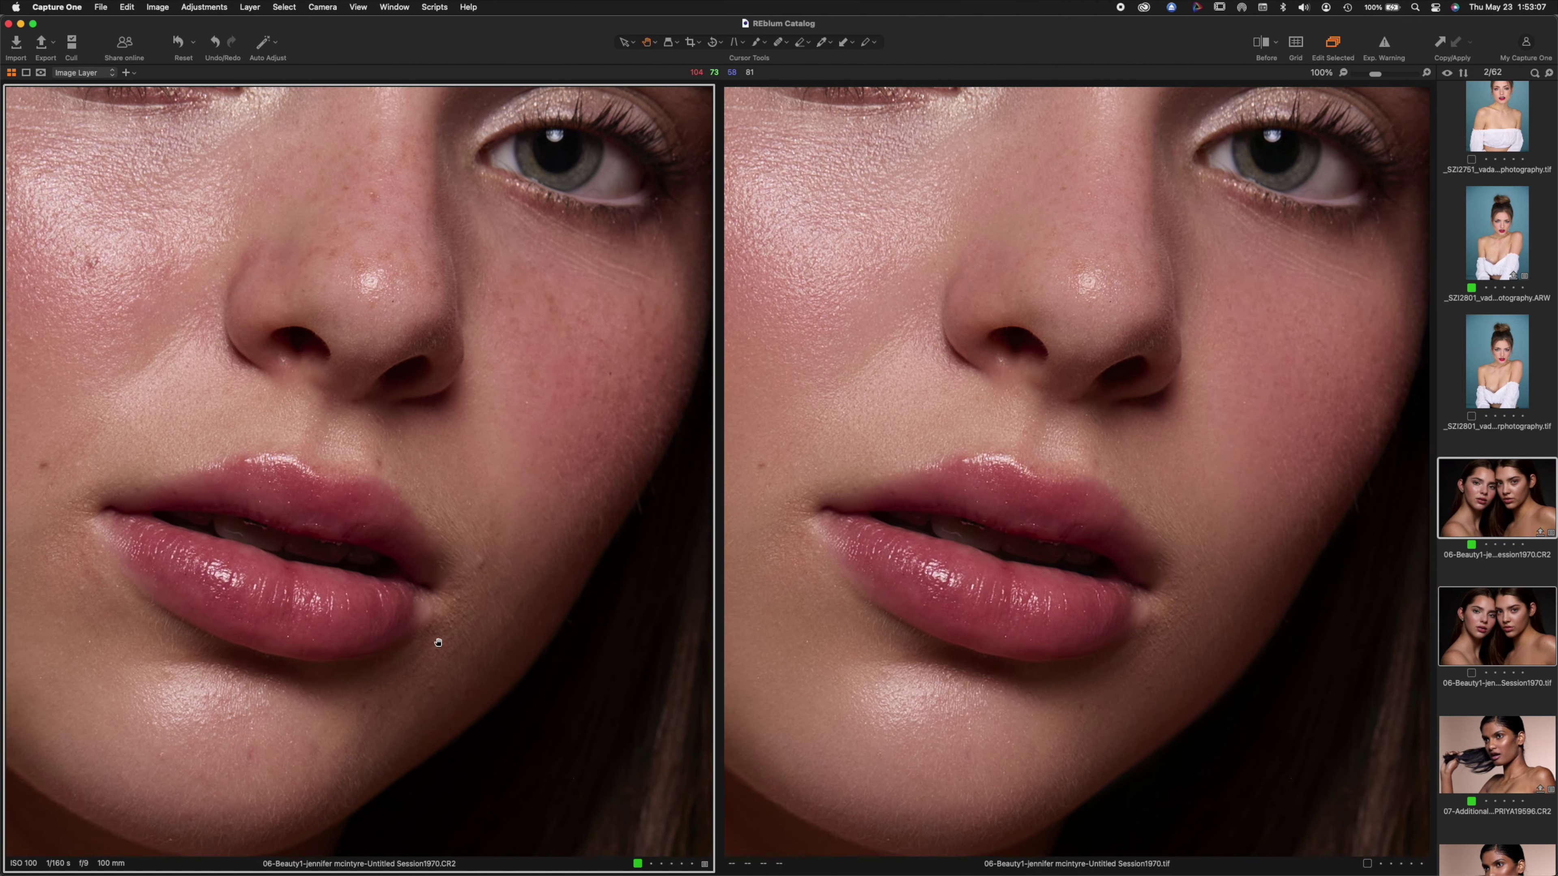
drag(324, 608, 548, 662)
drag(289, 338, 306, 488)
click(569, 211)
drag(570, 211, 445, 279)
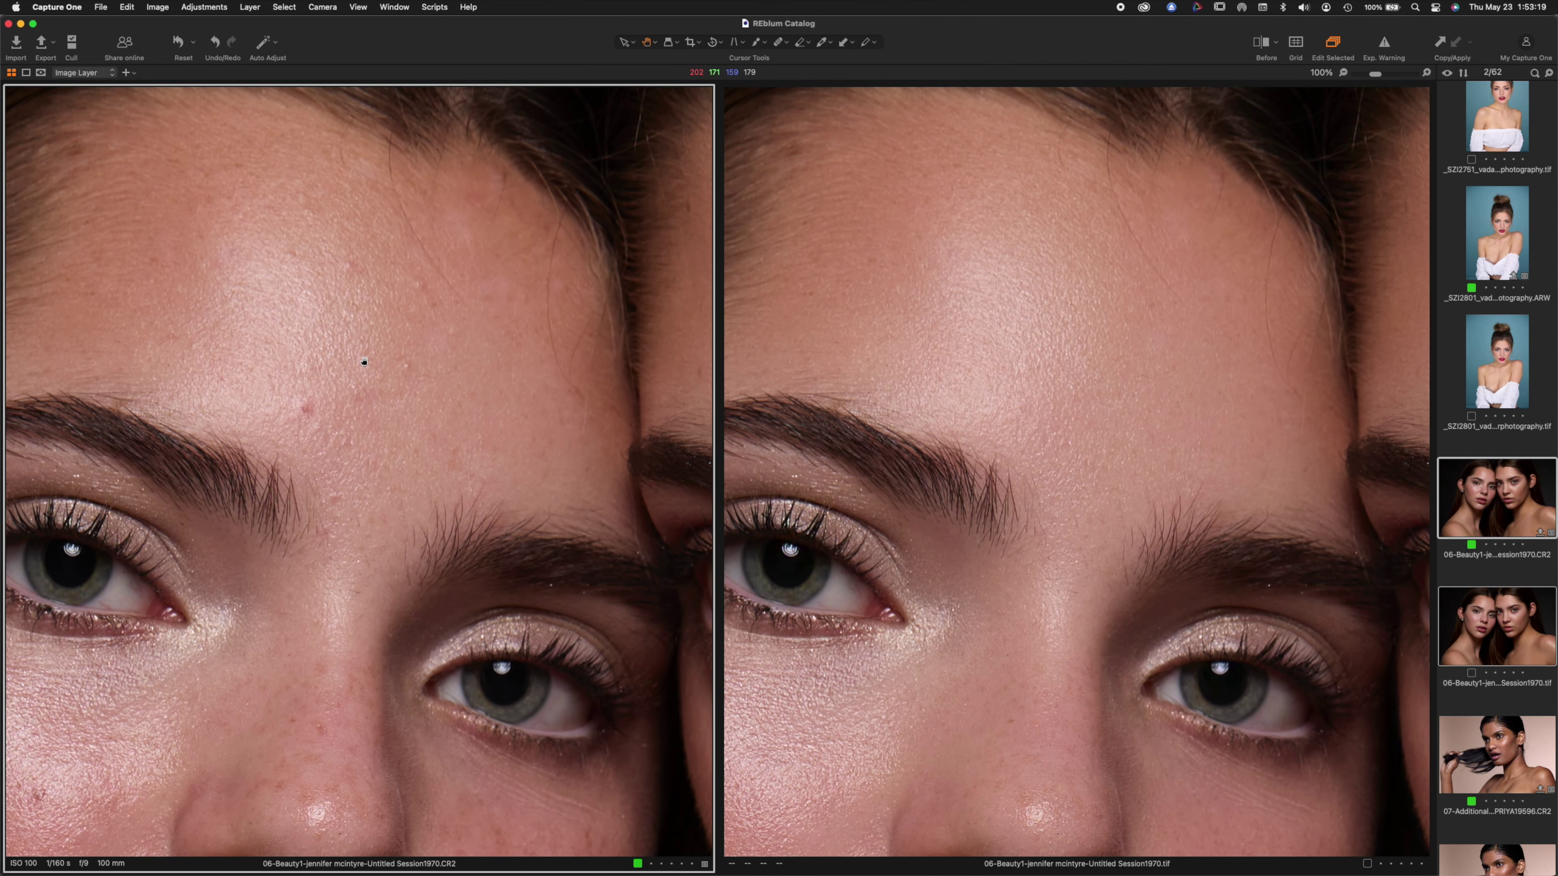
Step: Compare the second woman's eyes, nose, lips and cheek in the Session1970 pair at 100%, then fit both images to view
drag(560, 491, 423, 393)
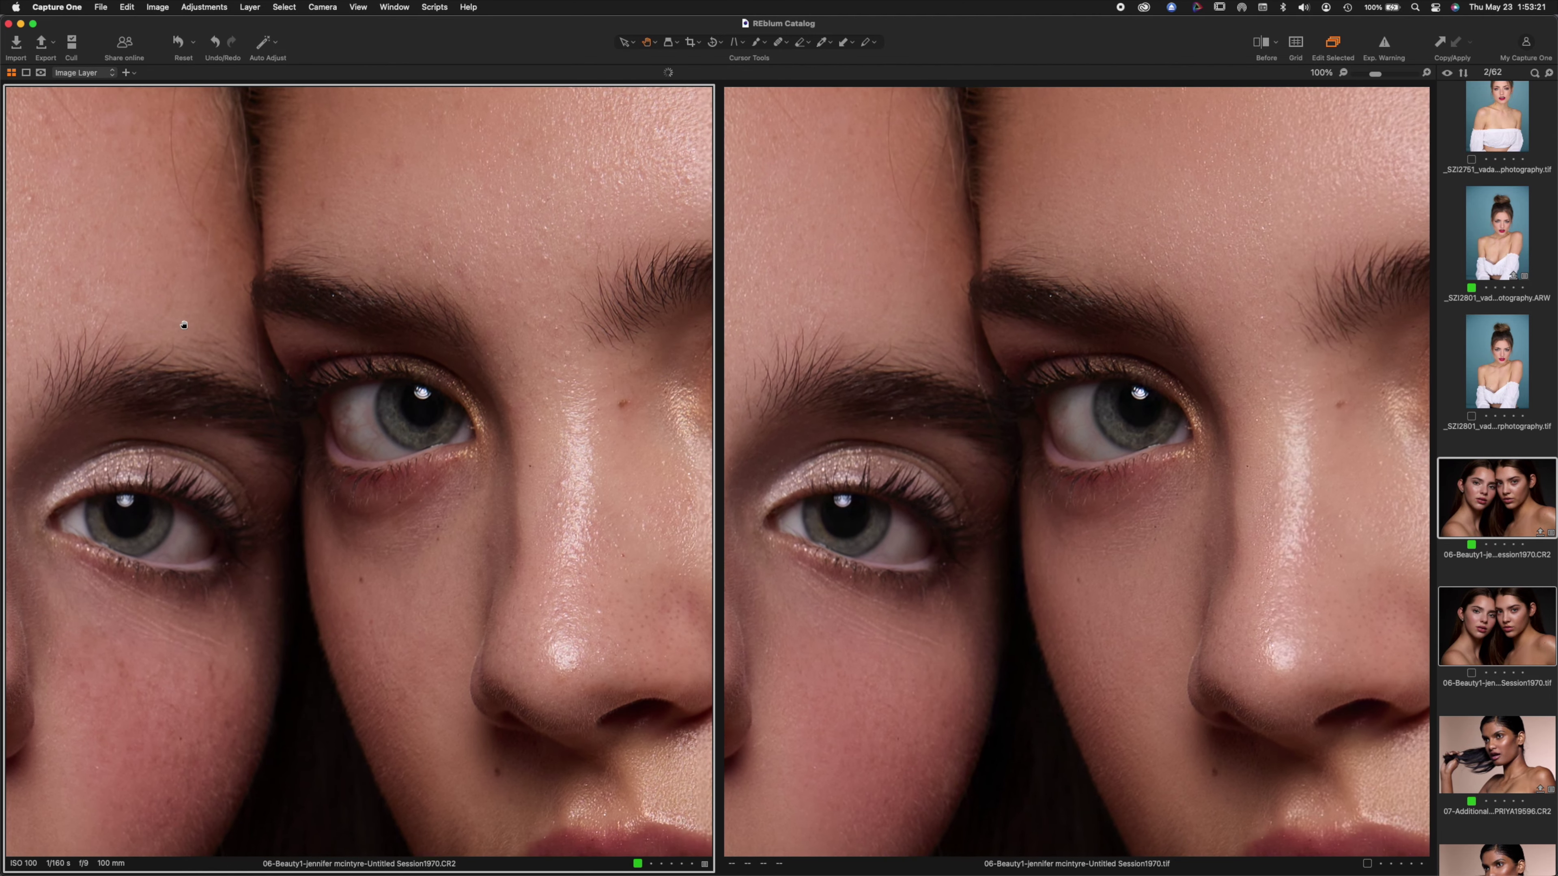
drag(613, 423, 449, 288)
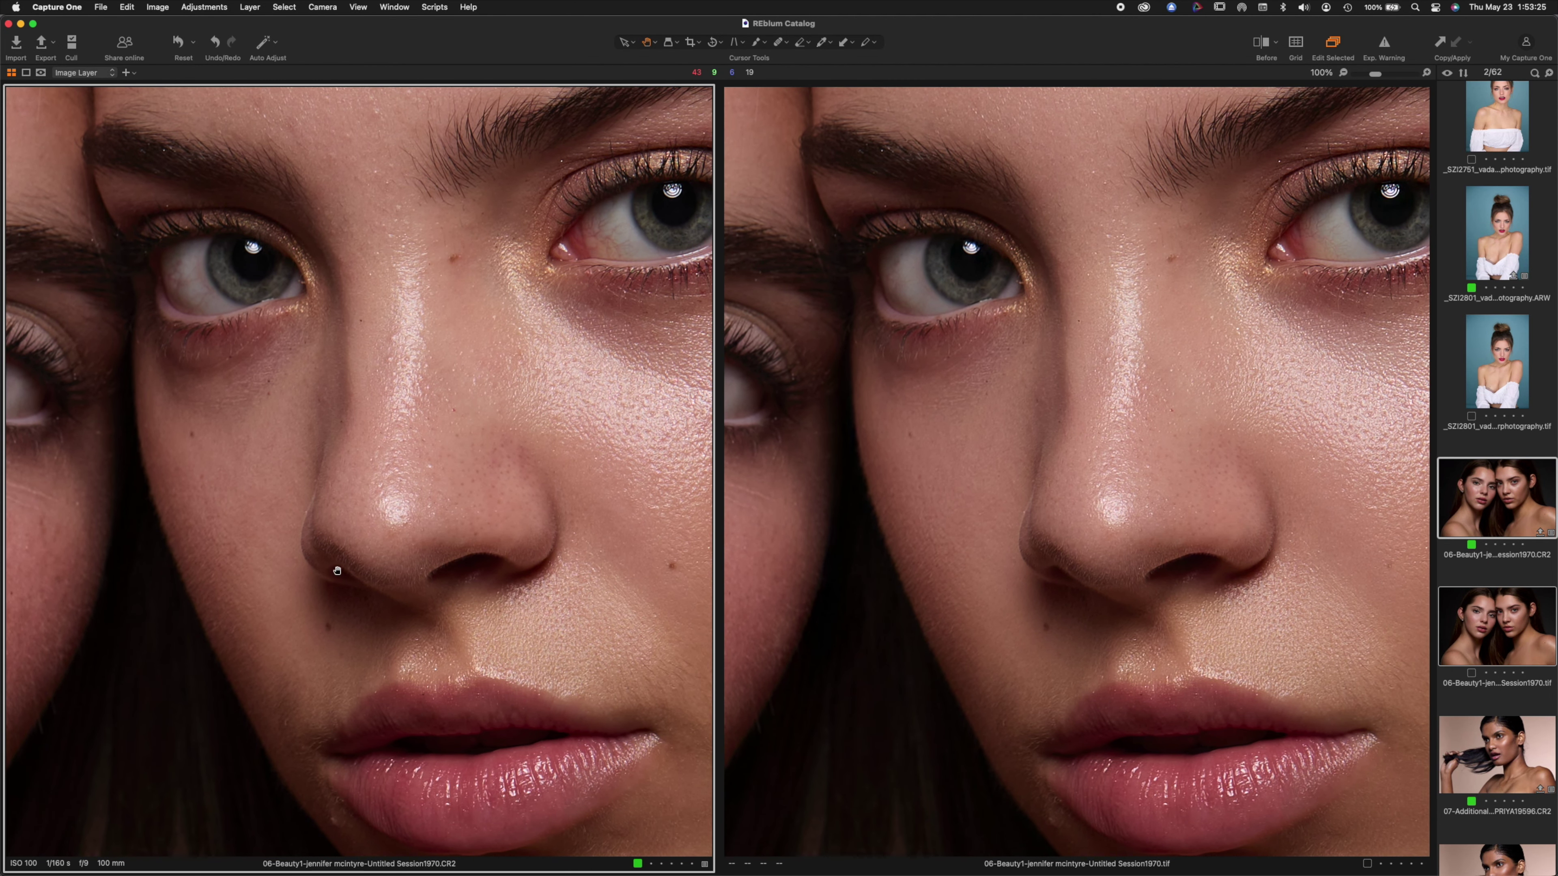
drag(543, 578, 574, 403)
drag(651, 657, 417, 759)
drag(479, 435, 451, 650)
drag(571, 556, 456, 518)
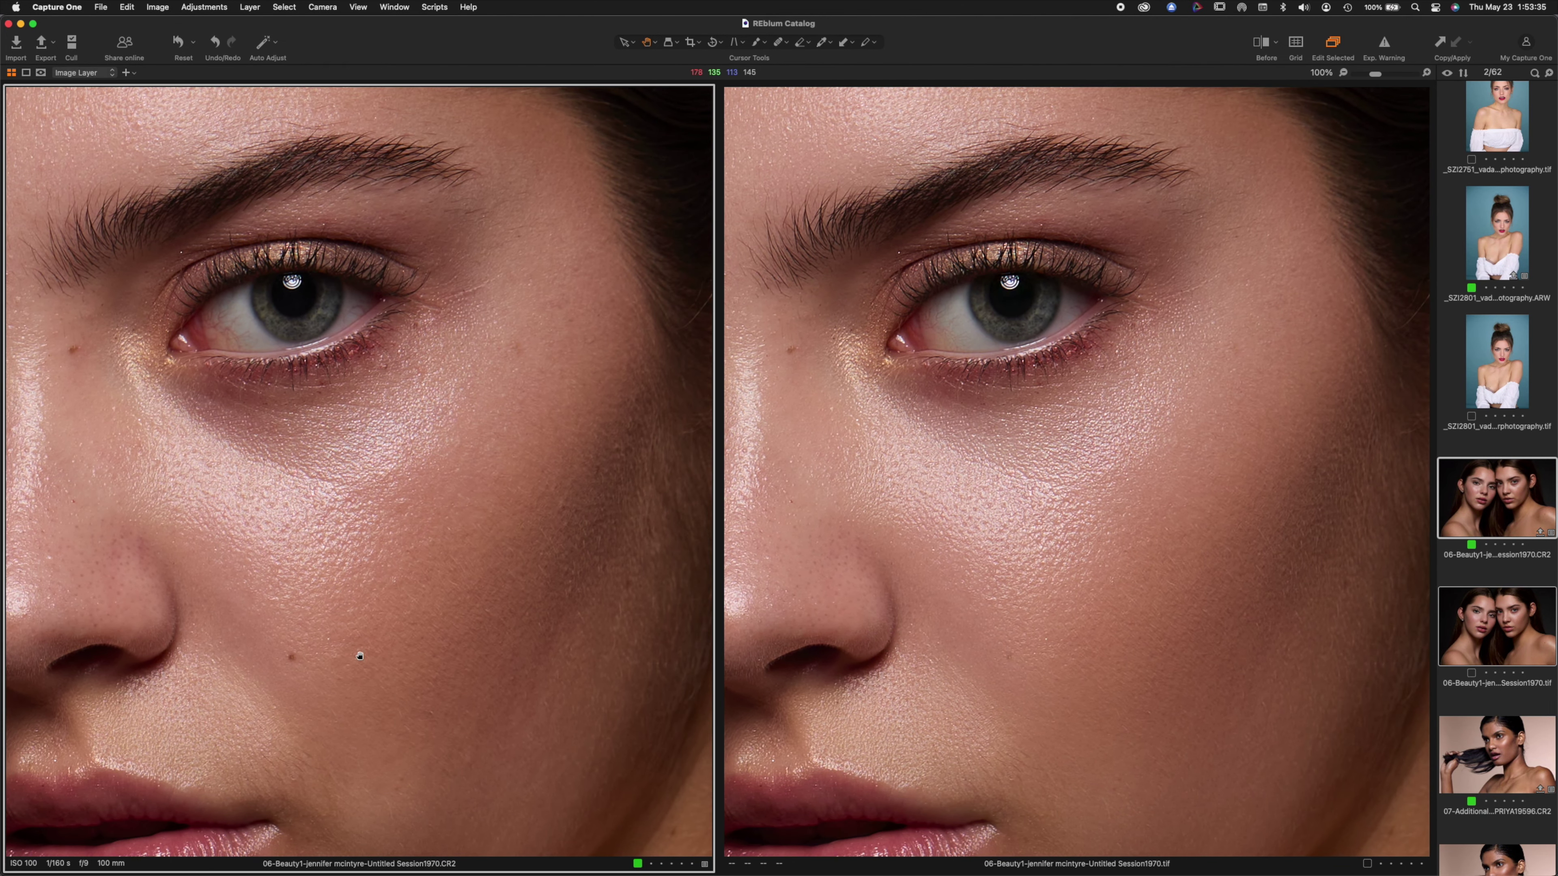
click(471, 477)
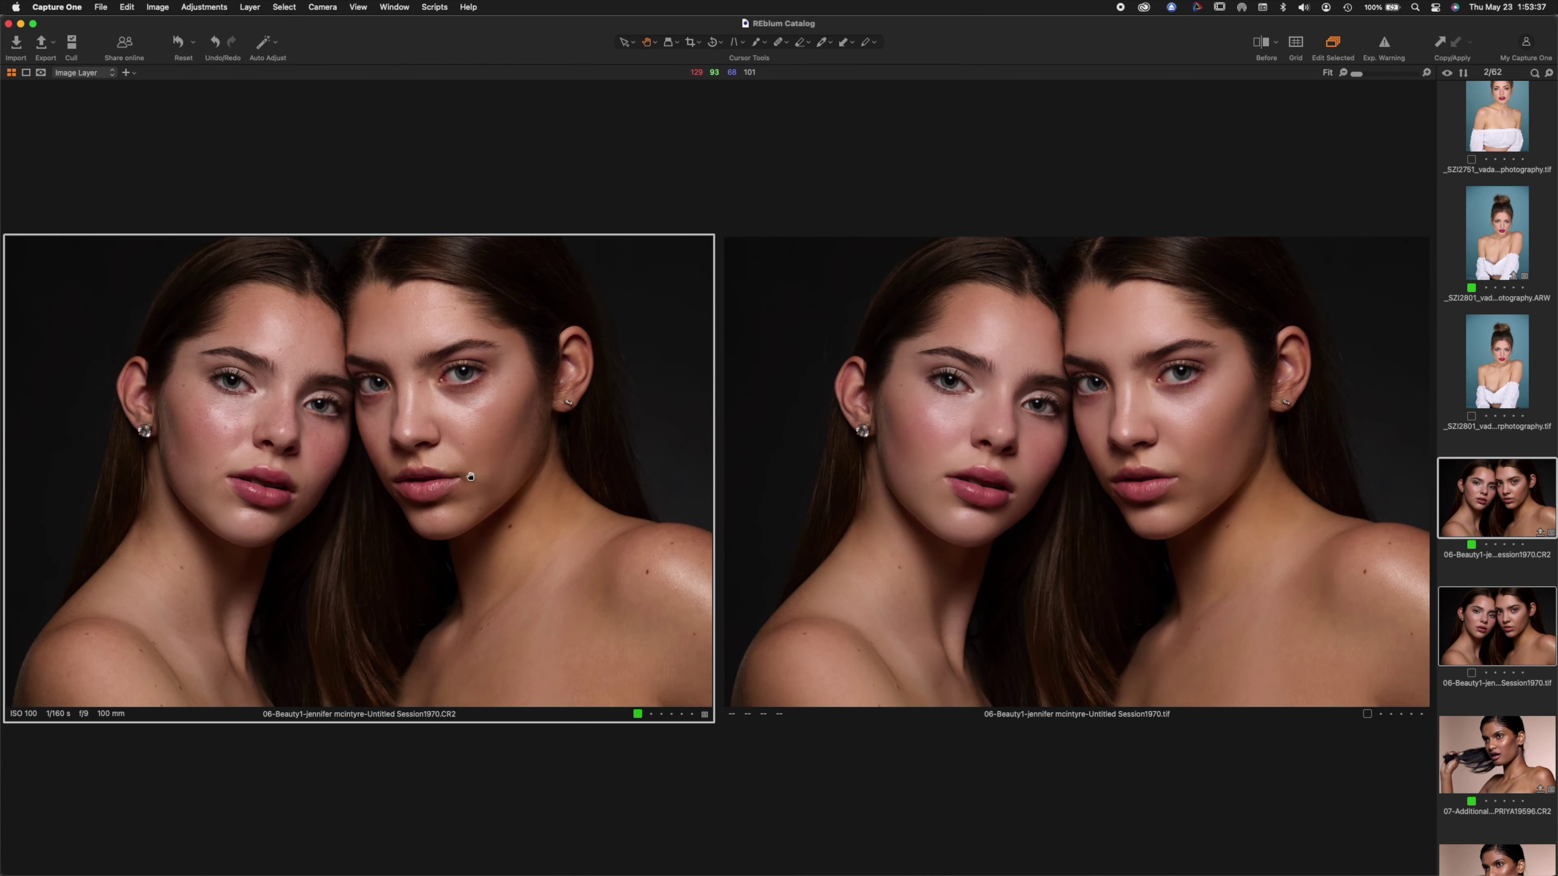
Step: Show DSC_9605.NEF and DSC_9605.tif side by side and compare the woman's face at 100%
scroll(1541, 775, down, 10)
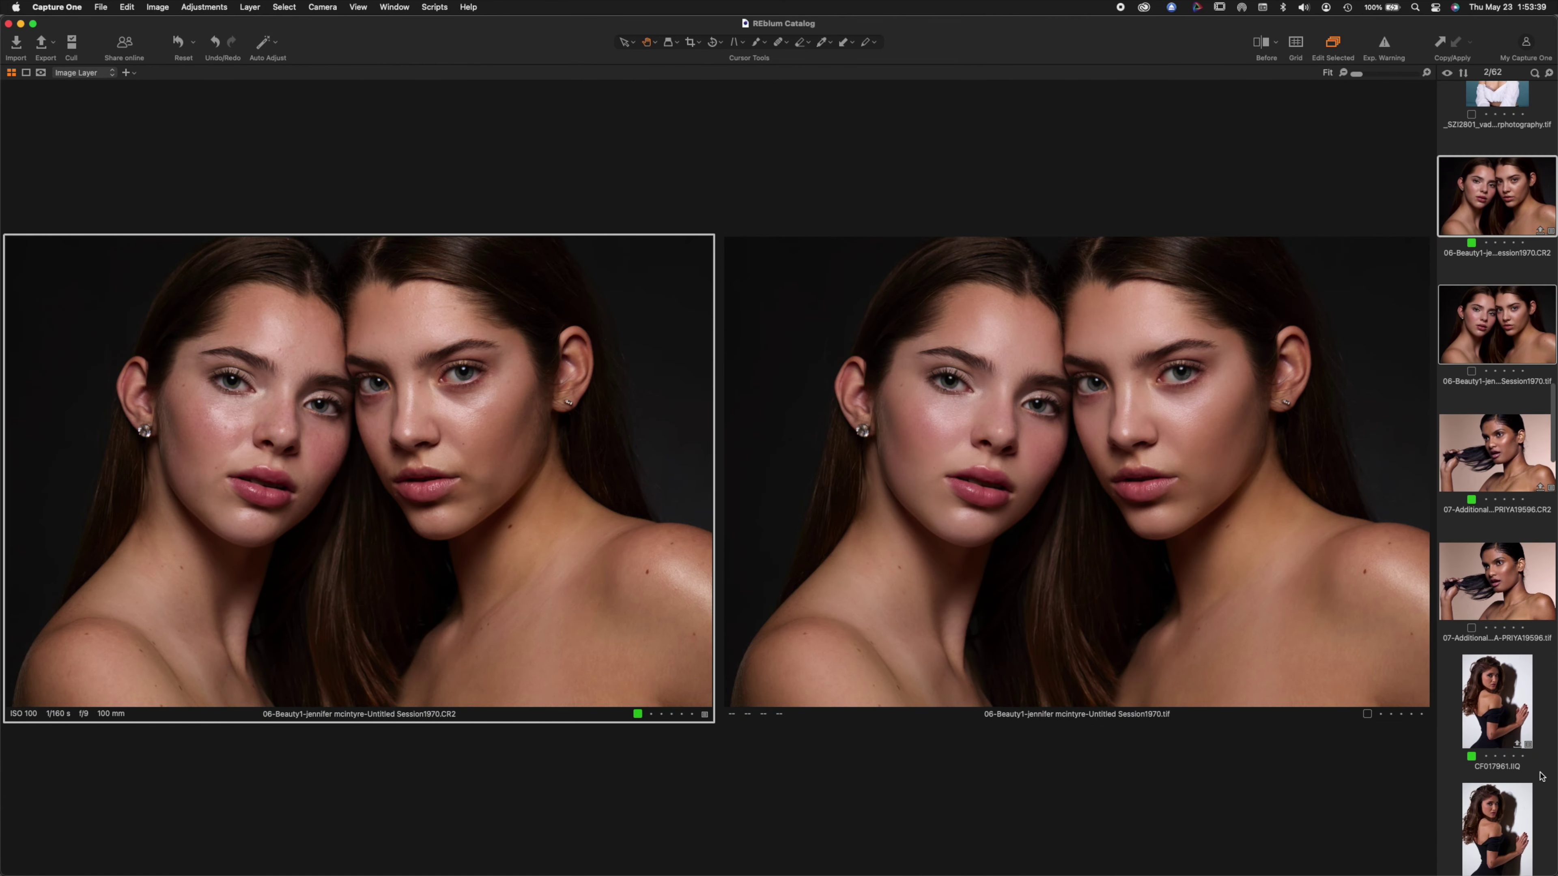
scroll(1541, 775, down, 7)
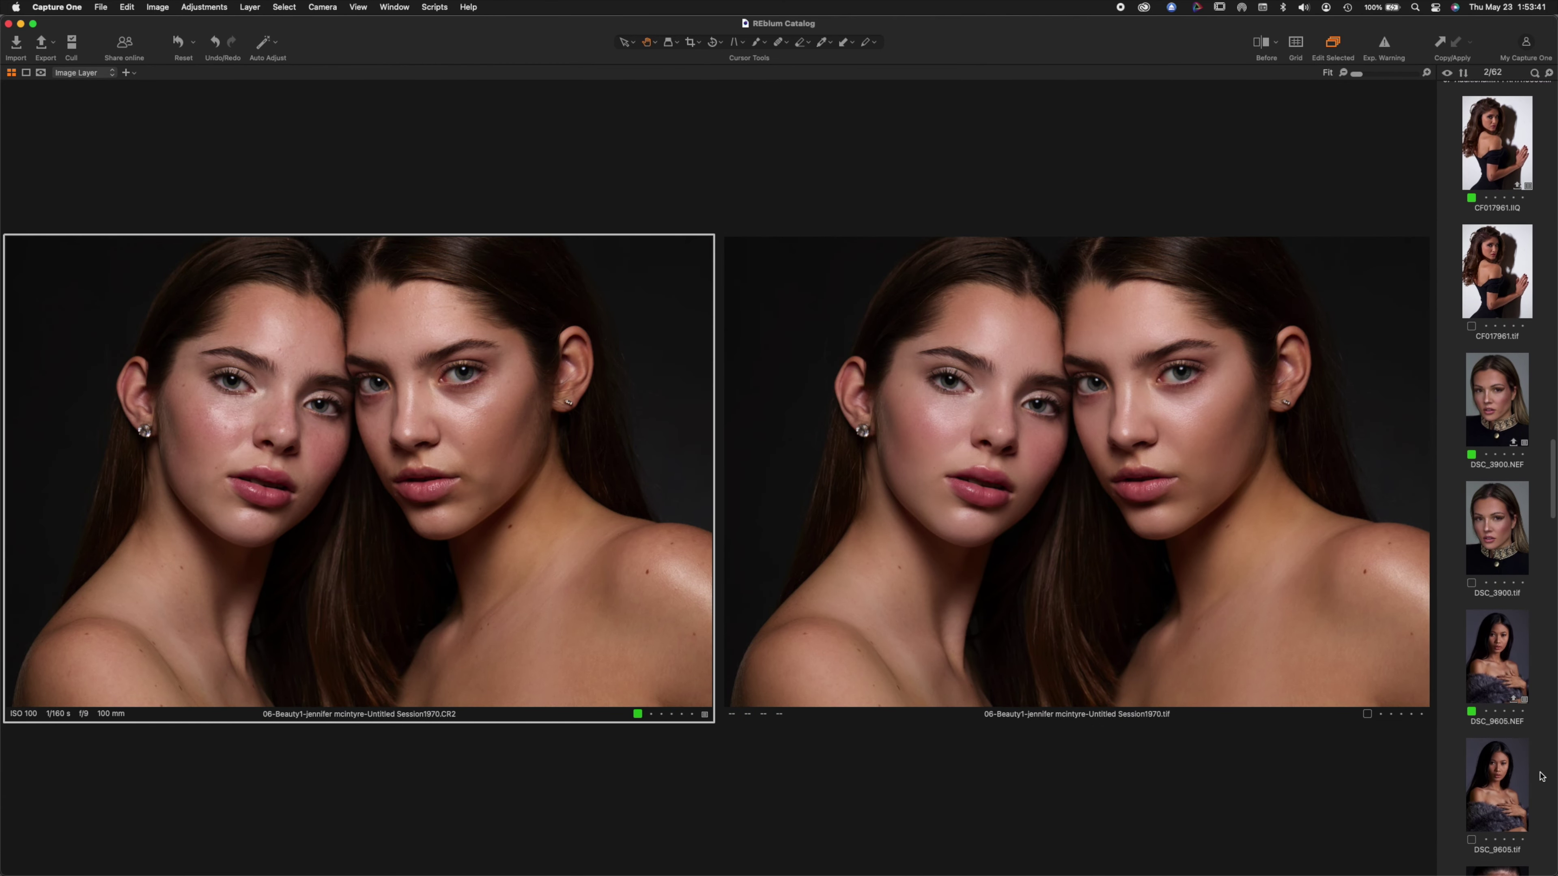
click(1492, 638)
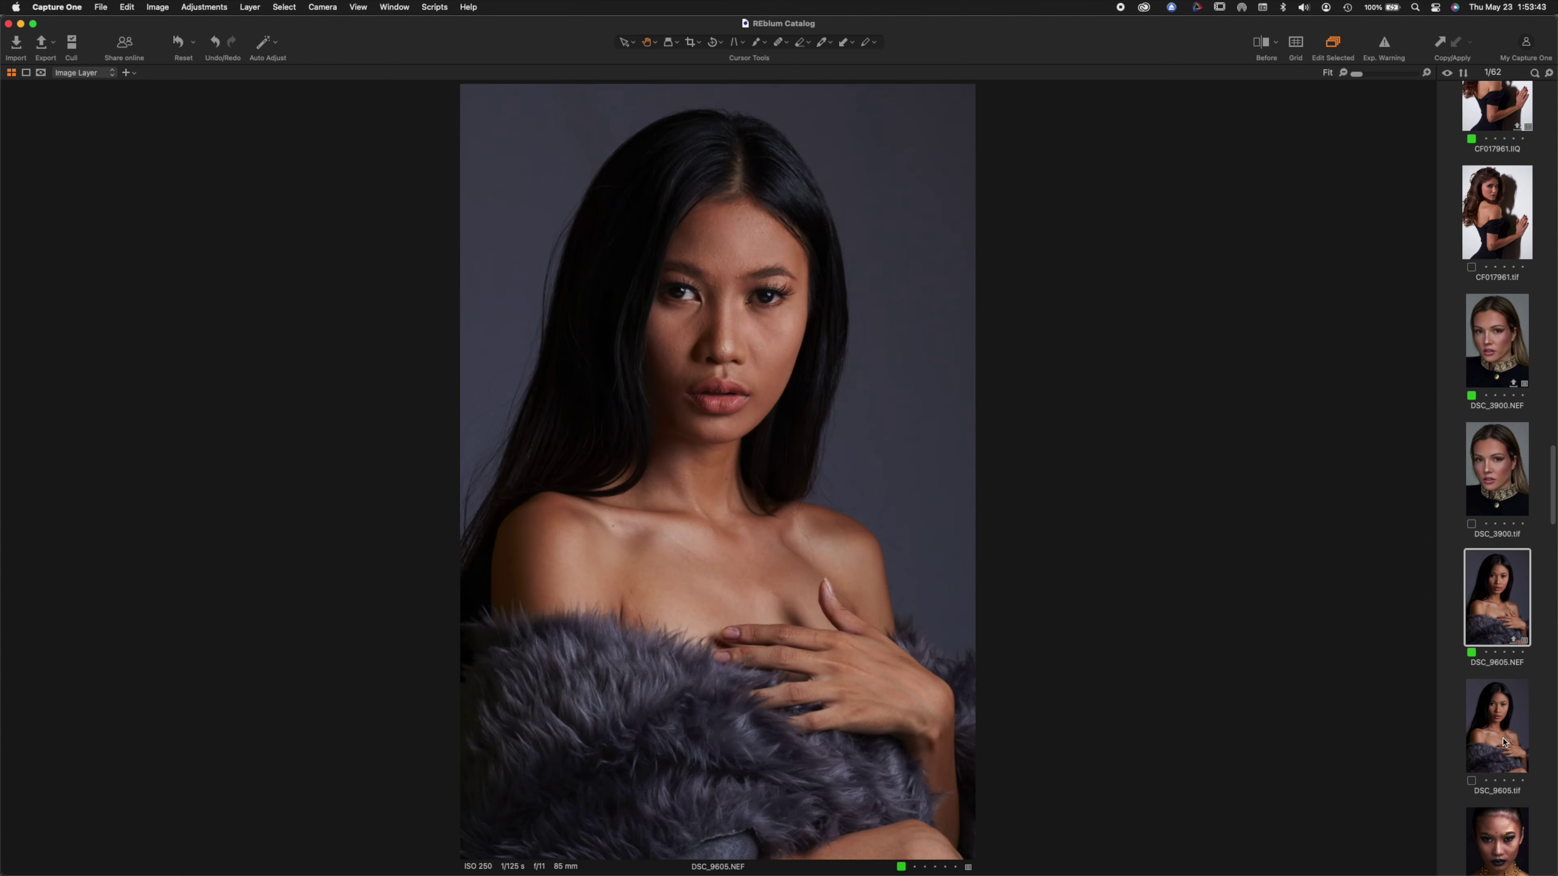
super+click(1503, 743)
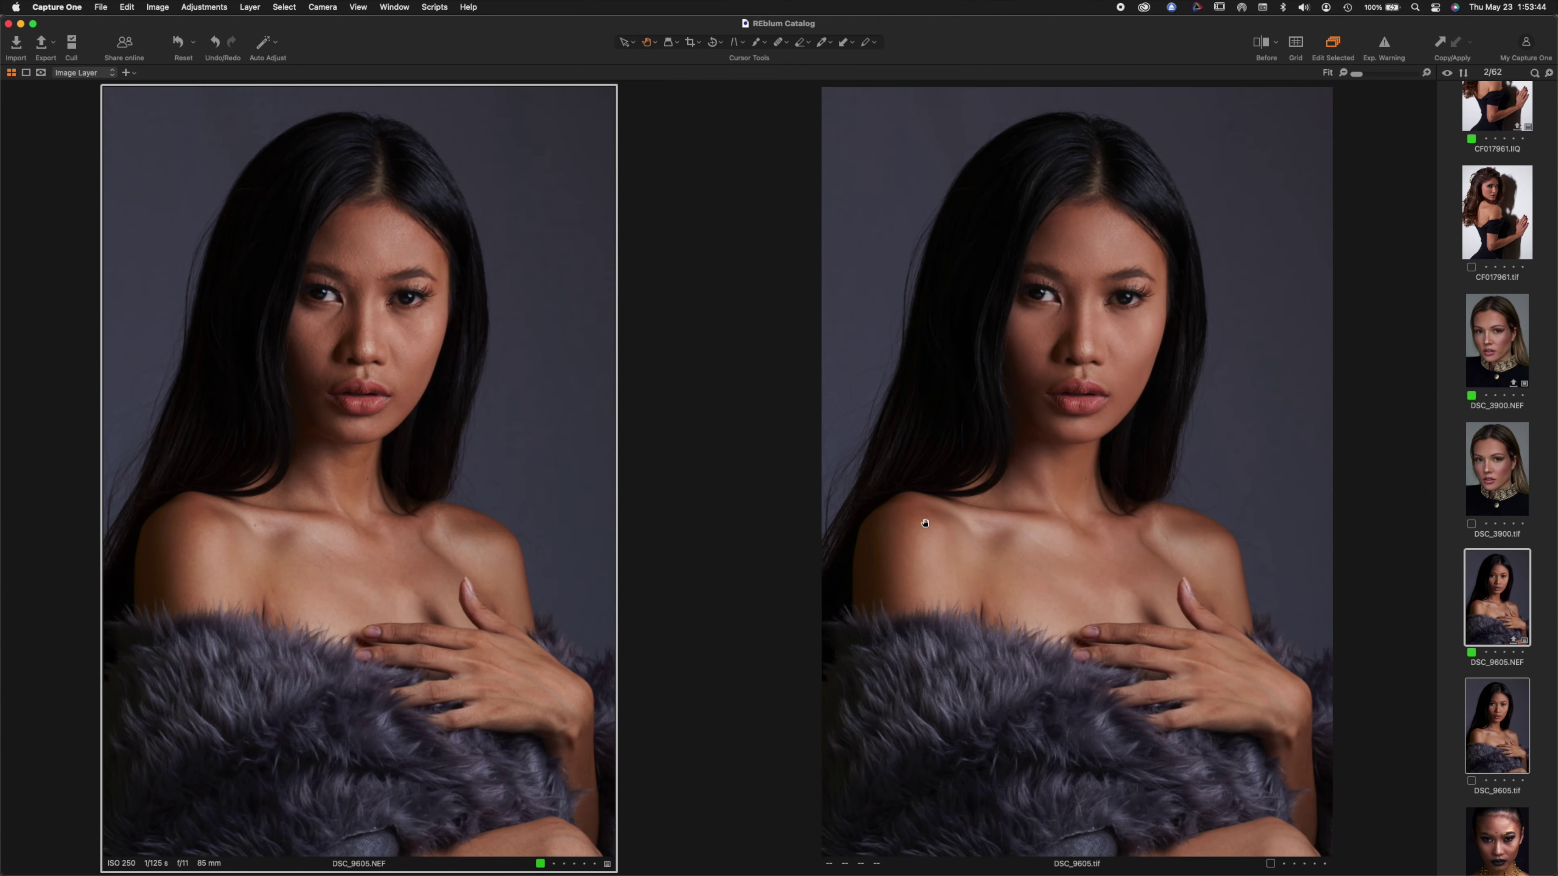
click(372, 332)
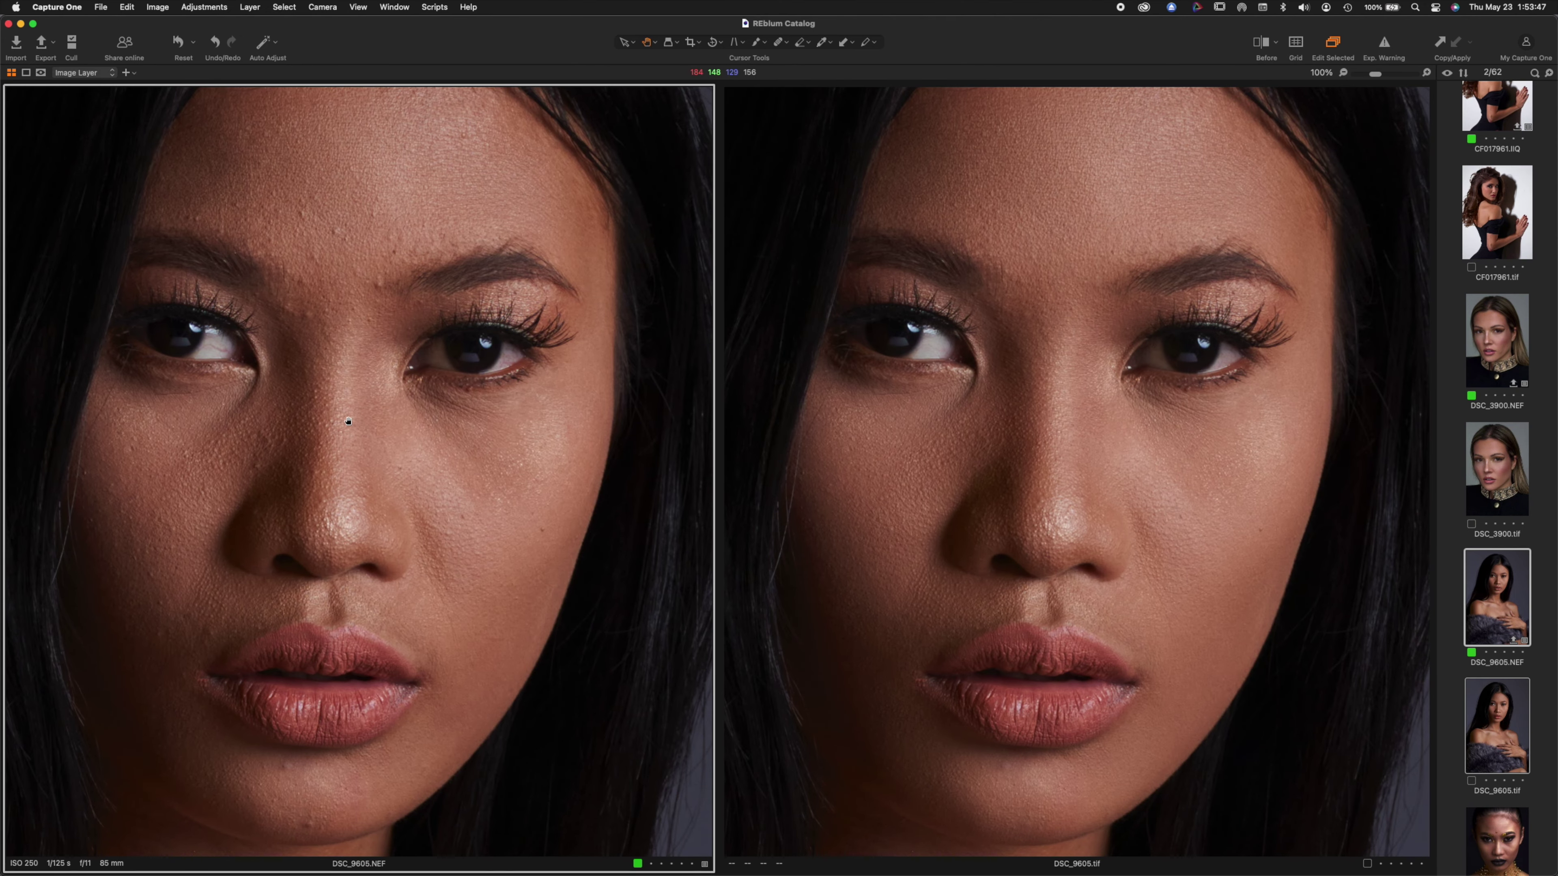
drag(358, 383, 391, 391)
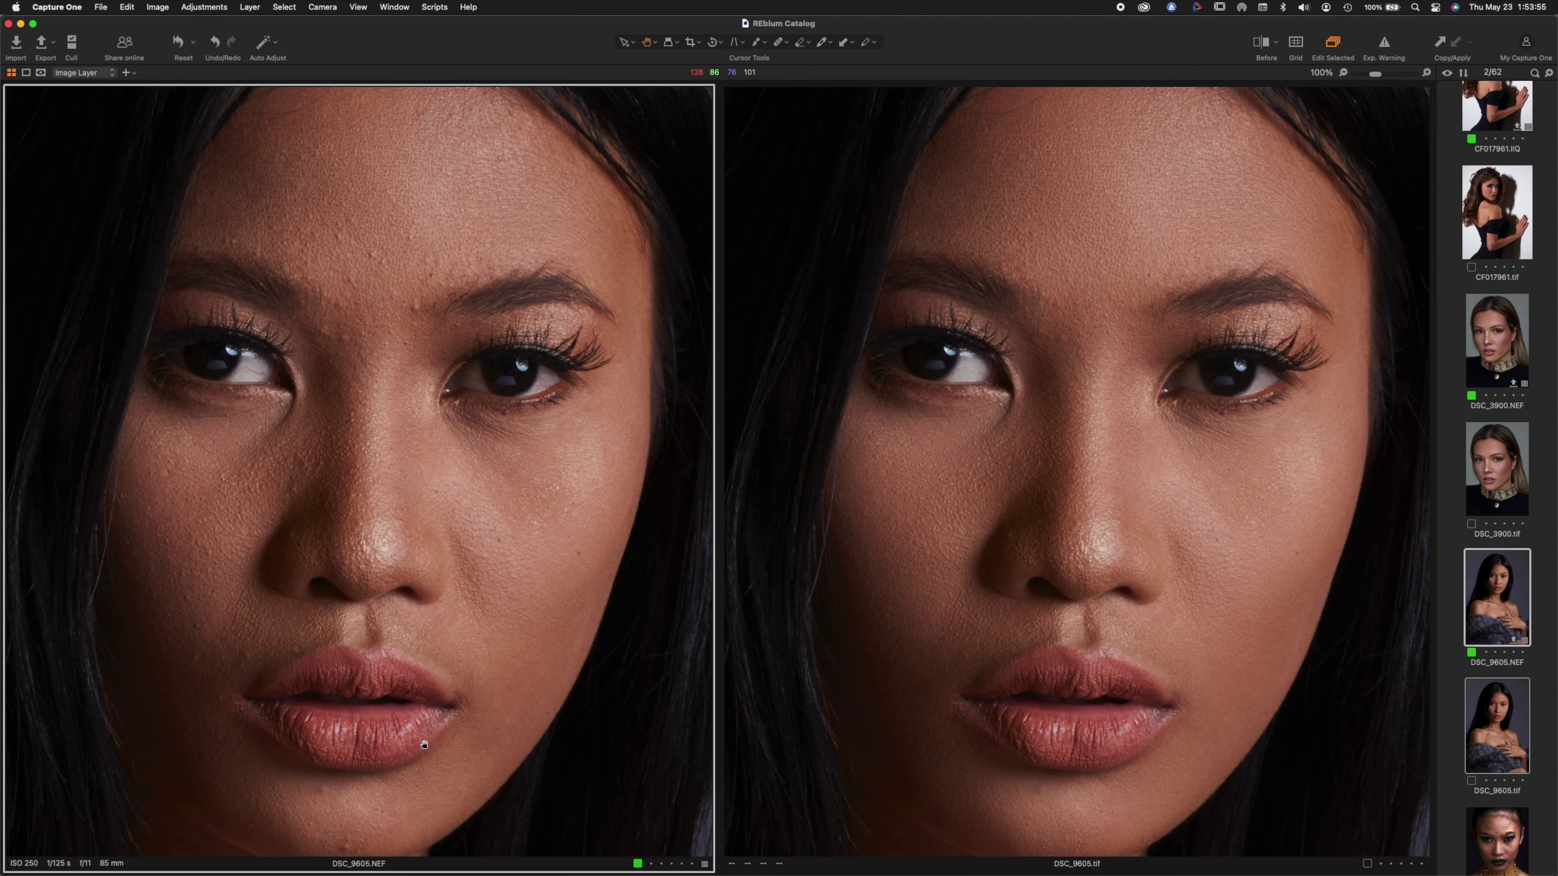
Step: Compare the chin, neck, chest and shoulder skin in the DSC_9605 pair at 100%, then fit both images to view
scroll(423, 745, down, 5)
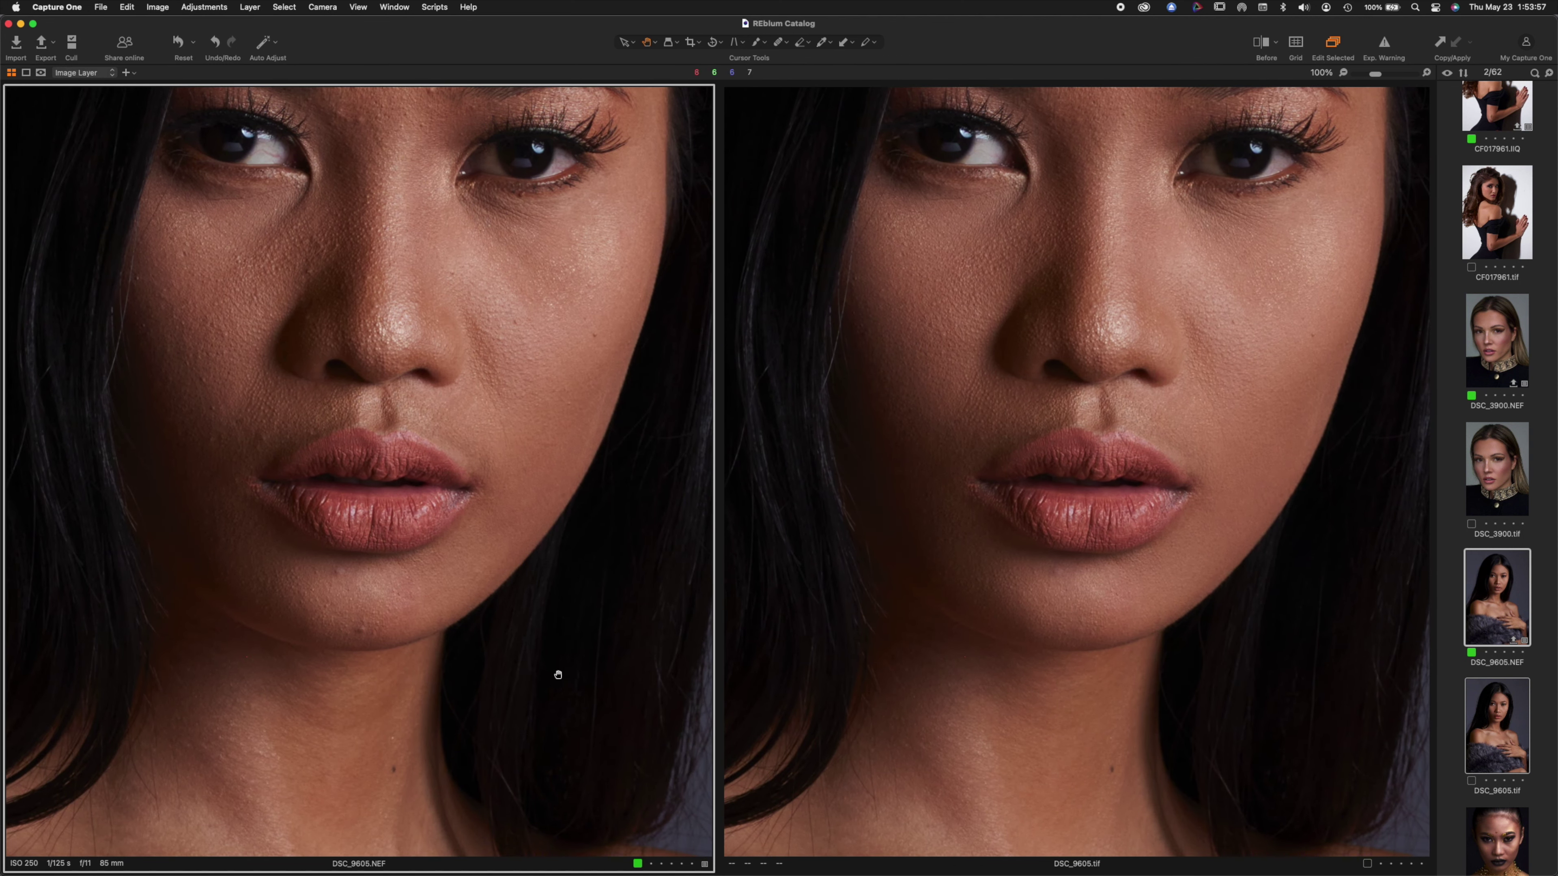
scroll(464, 691, down, 4)
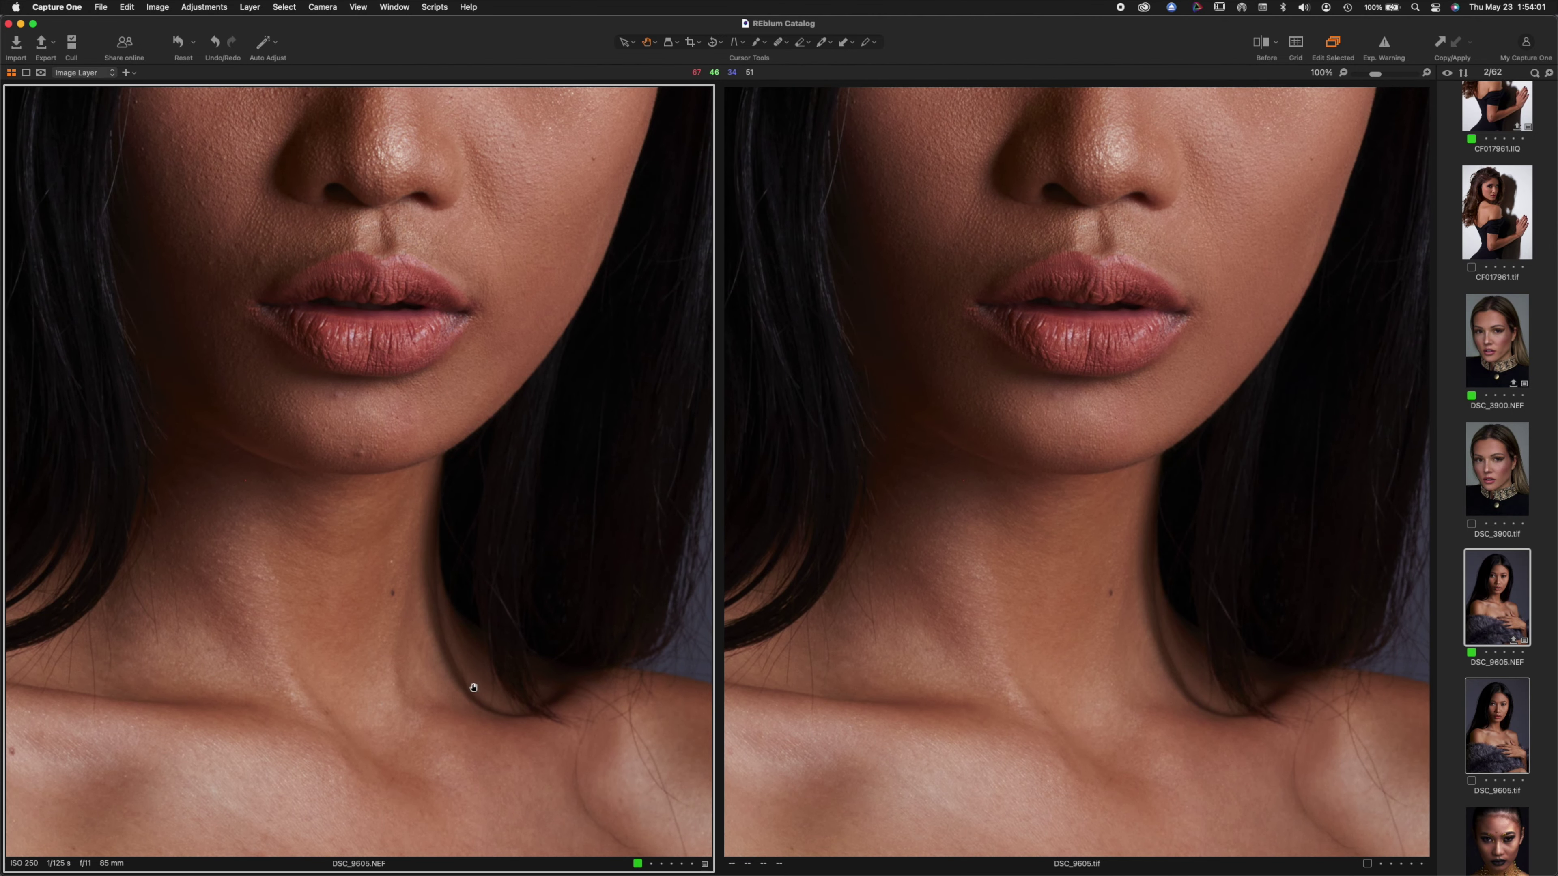
drag(515, 748, 487, 598)
drag(401, 694, 429, 688)
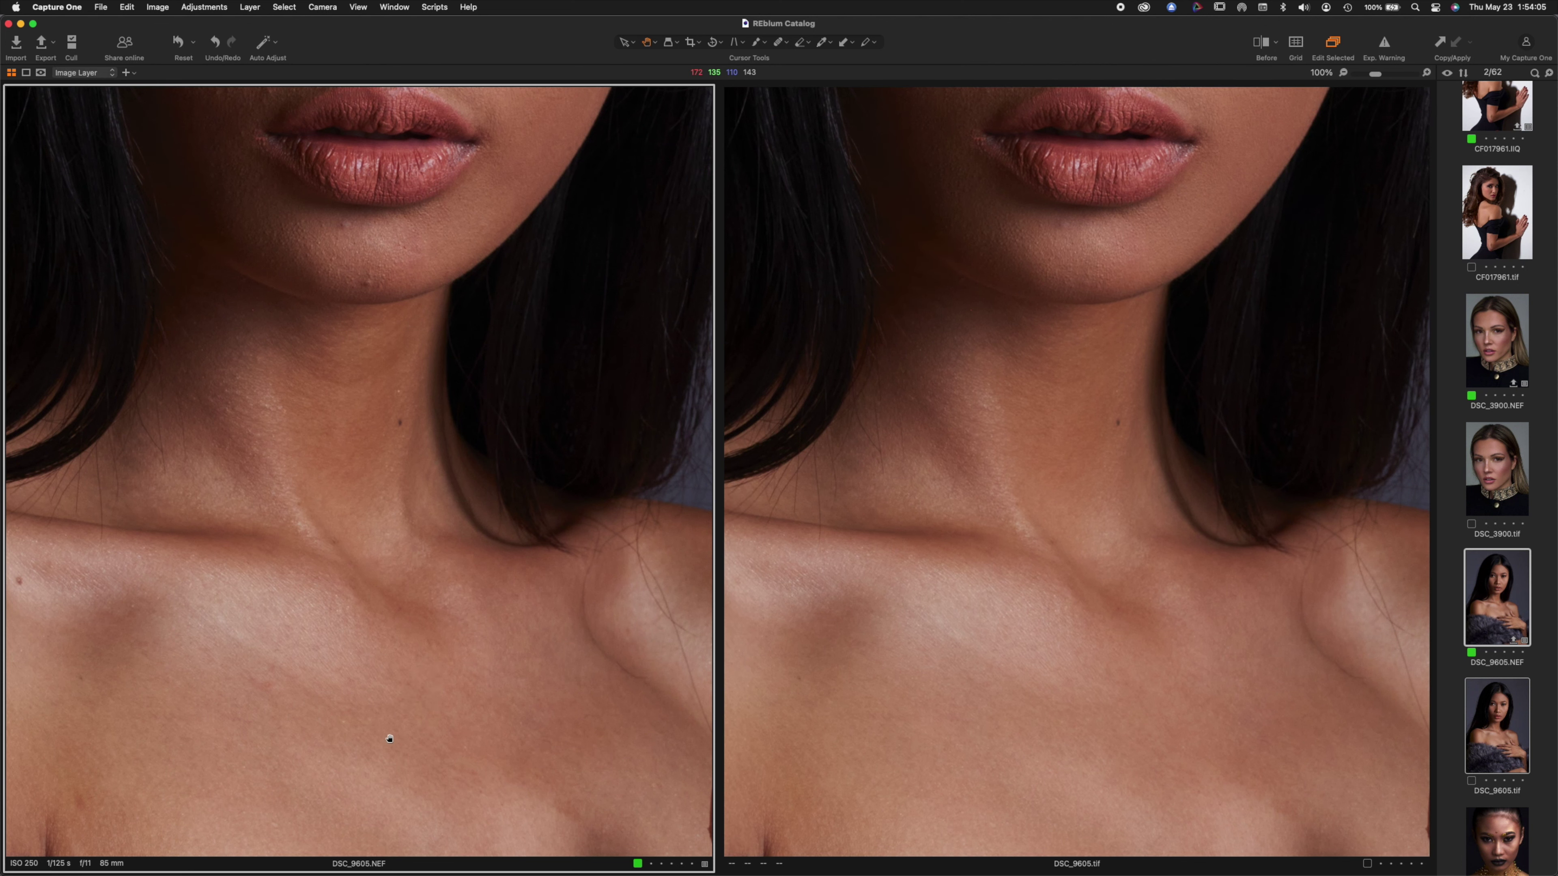
drag(390, 738, 543, 698)
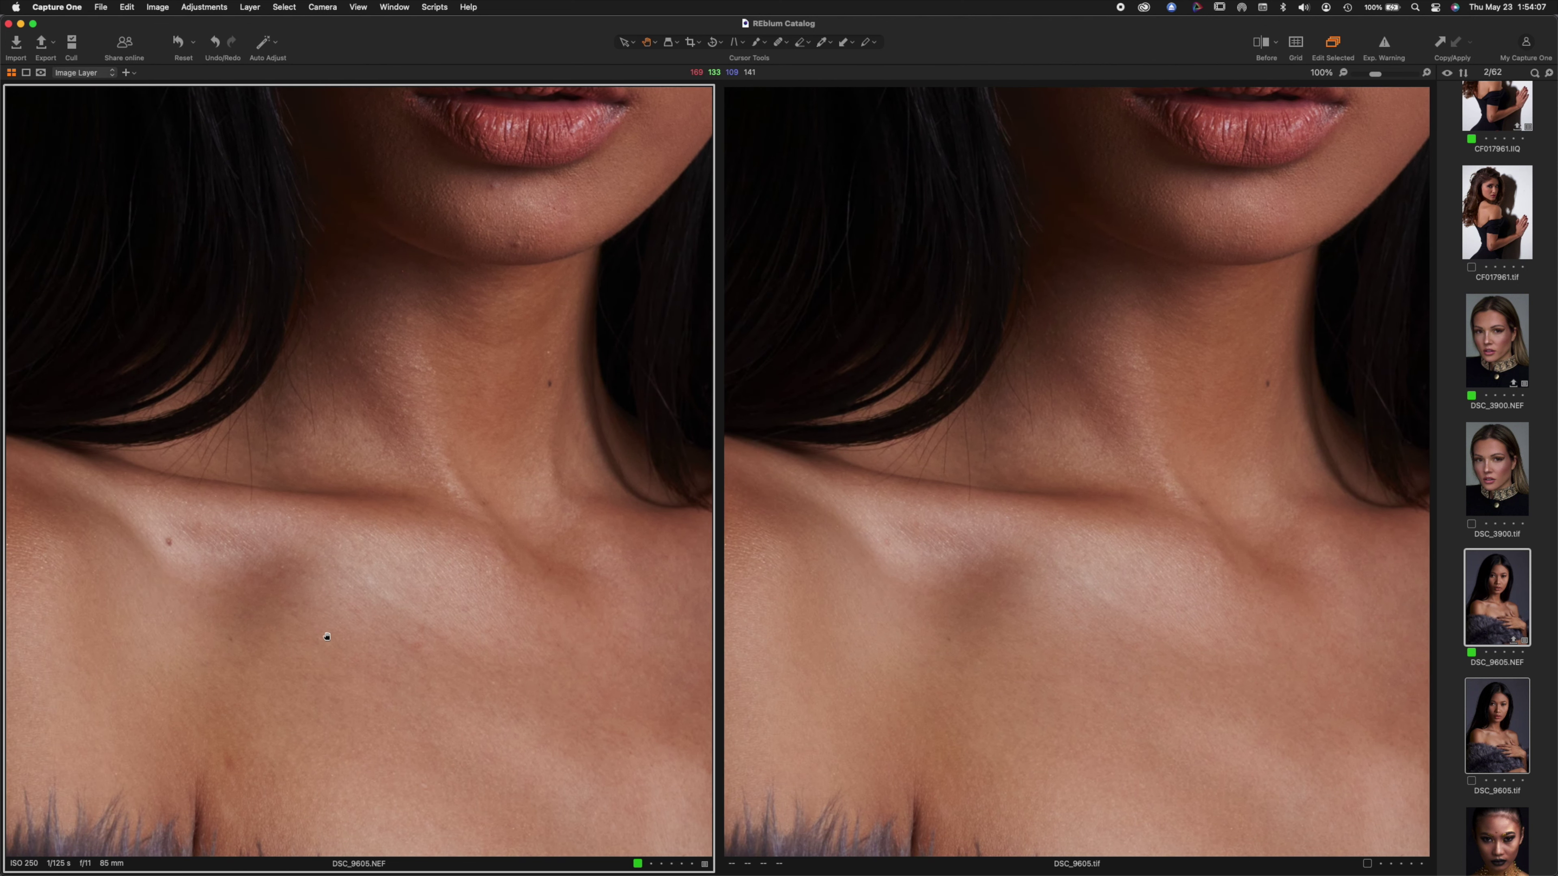
drag(323, 629, 484, 677)
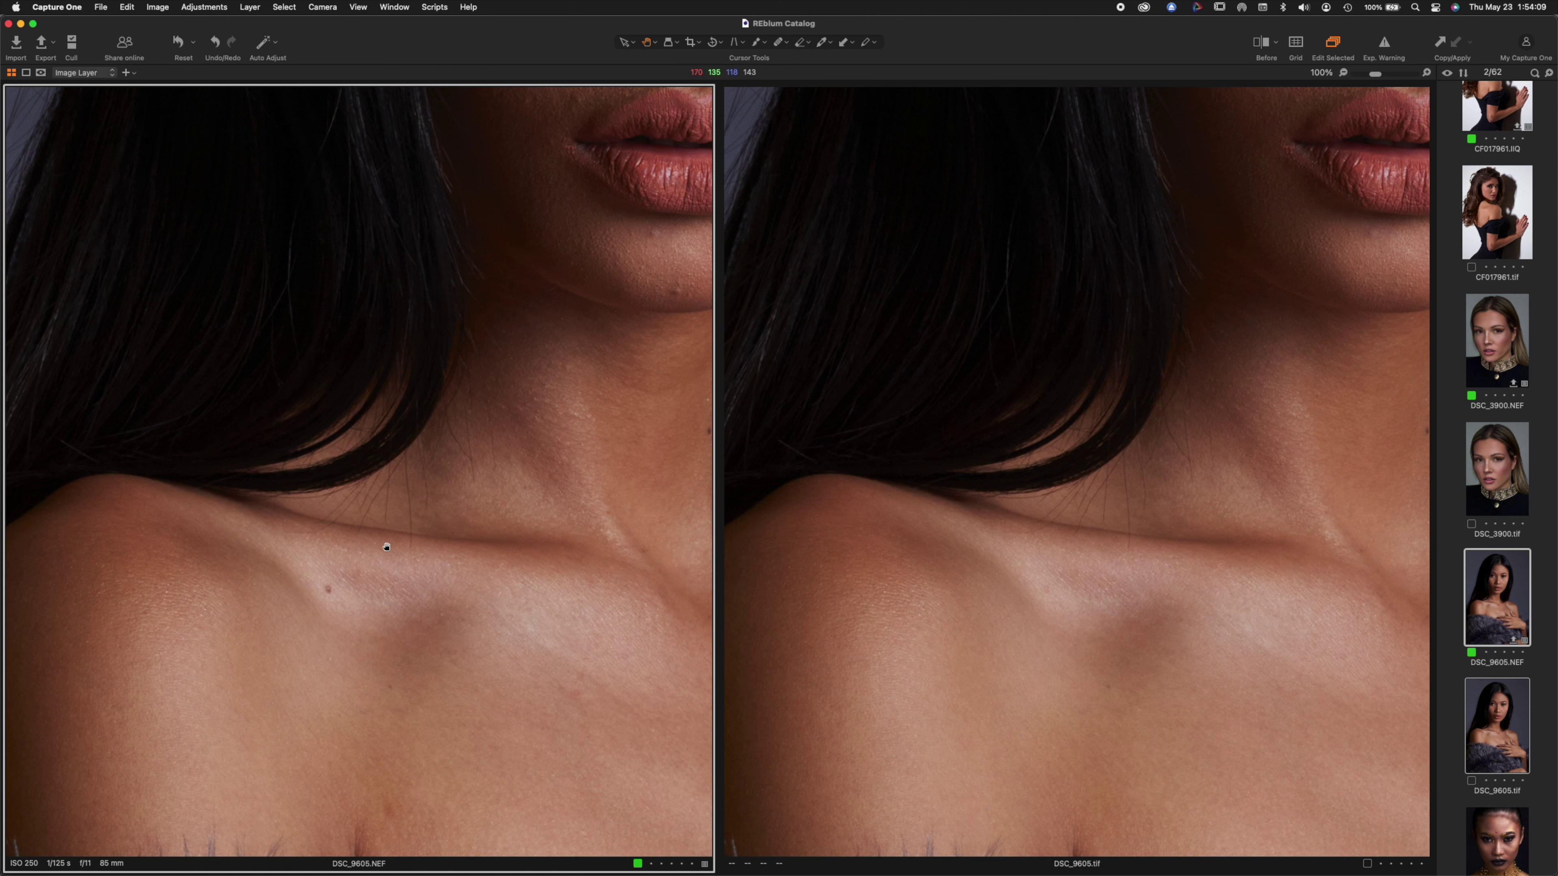
key(super+0)
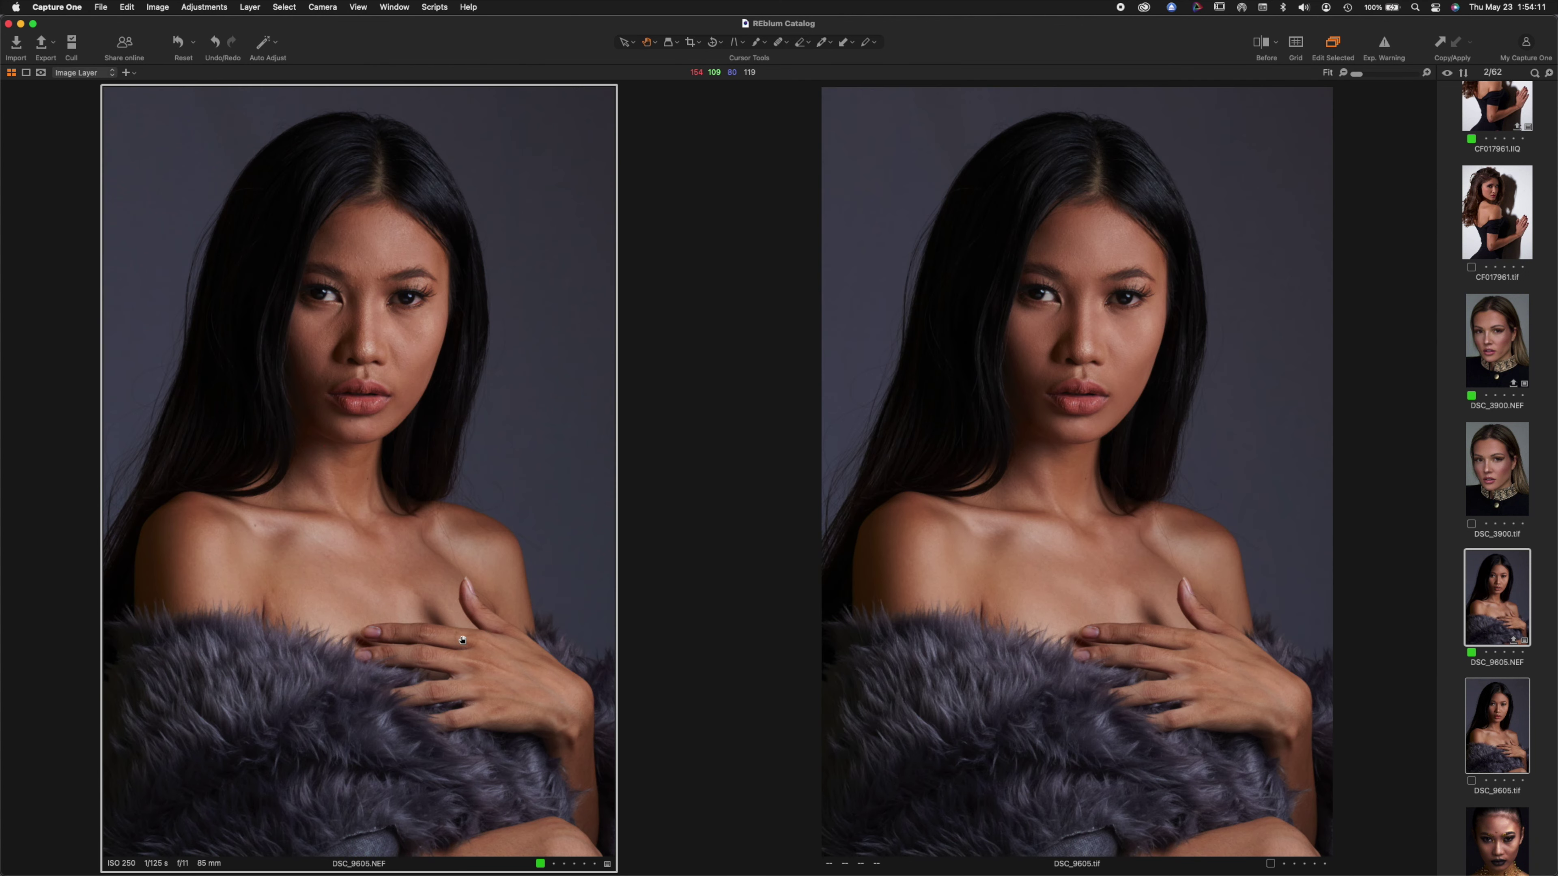
Step: Show DSC08807.ARW and DSC08807.tif side by side with the woman's face enlarged to 100%
scroll(1517, 805, down, 15)
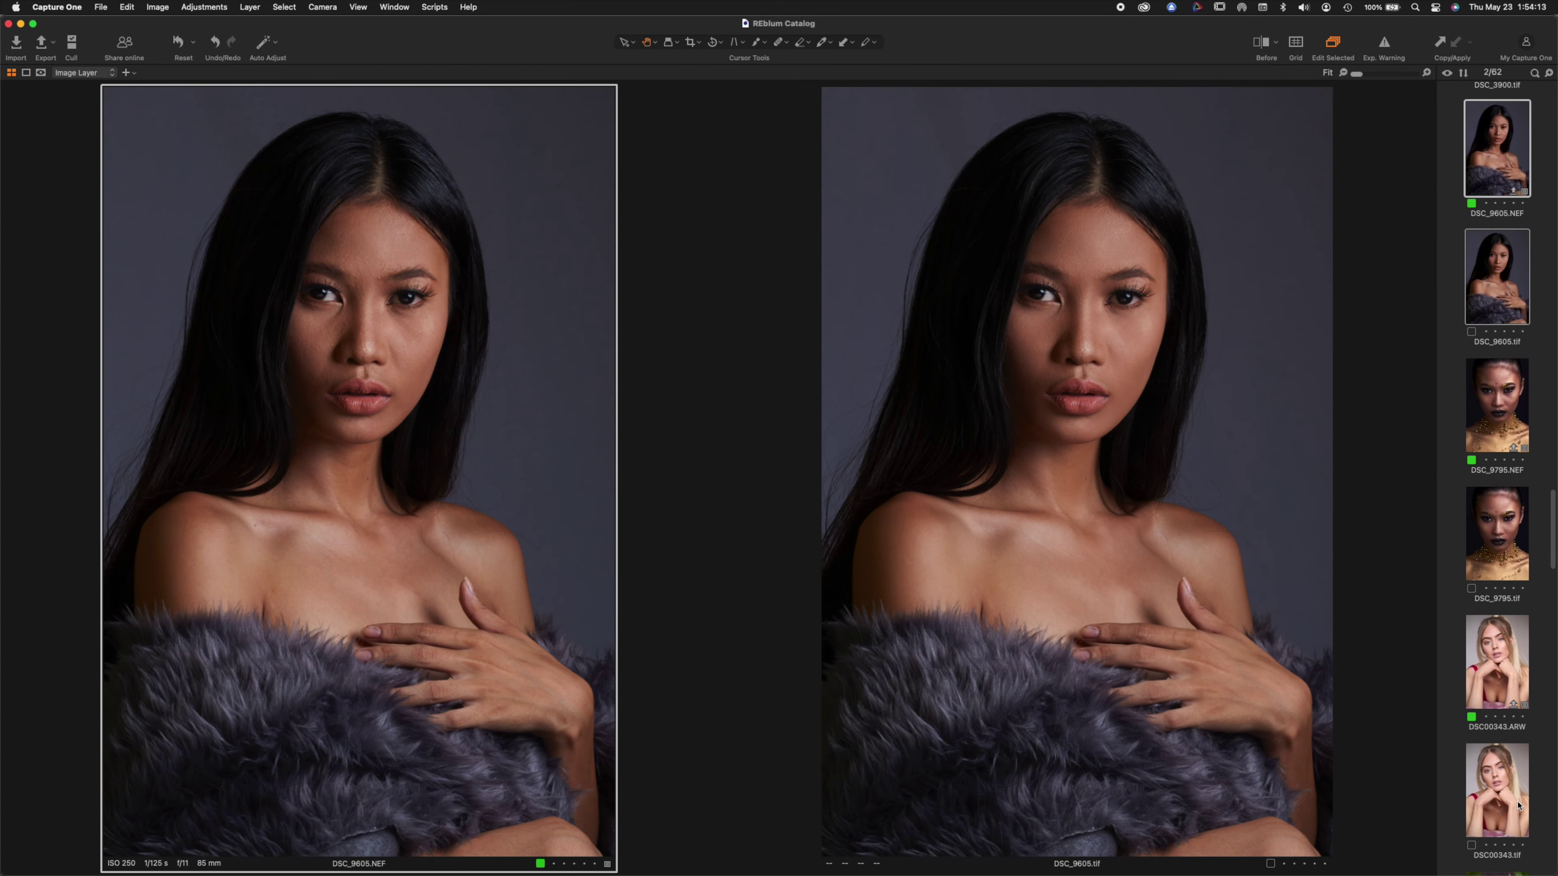
scroll(1517, 806, down, 2)
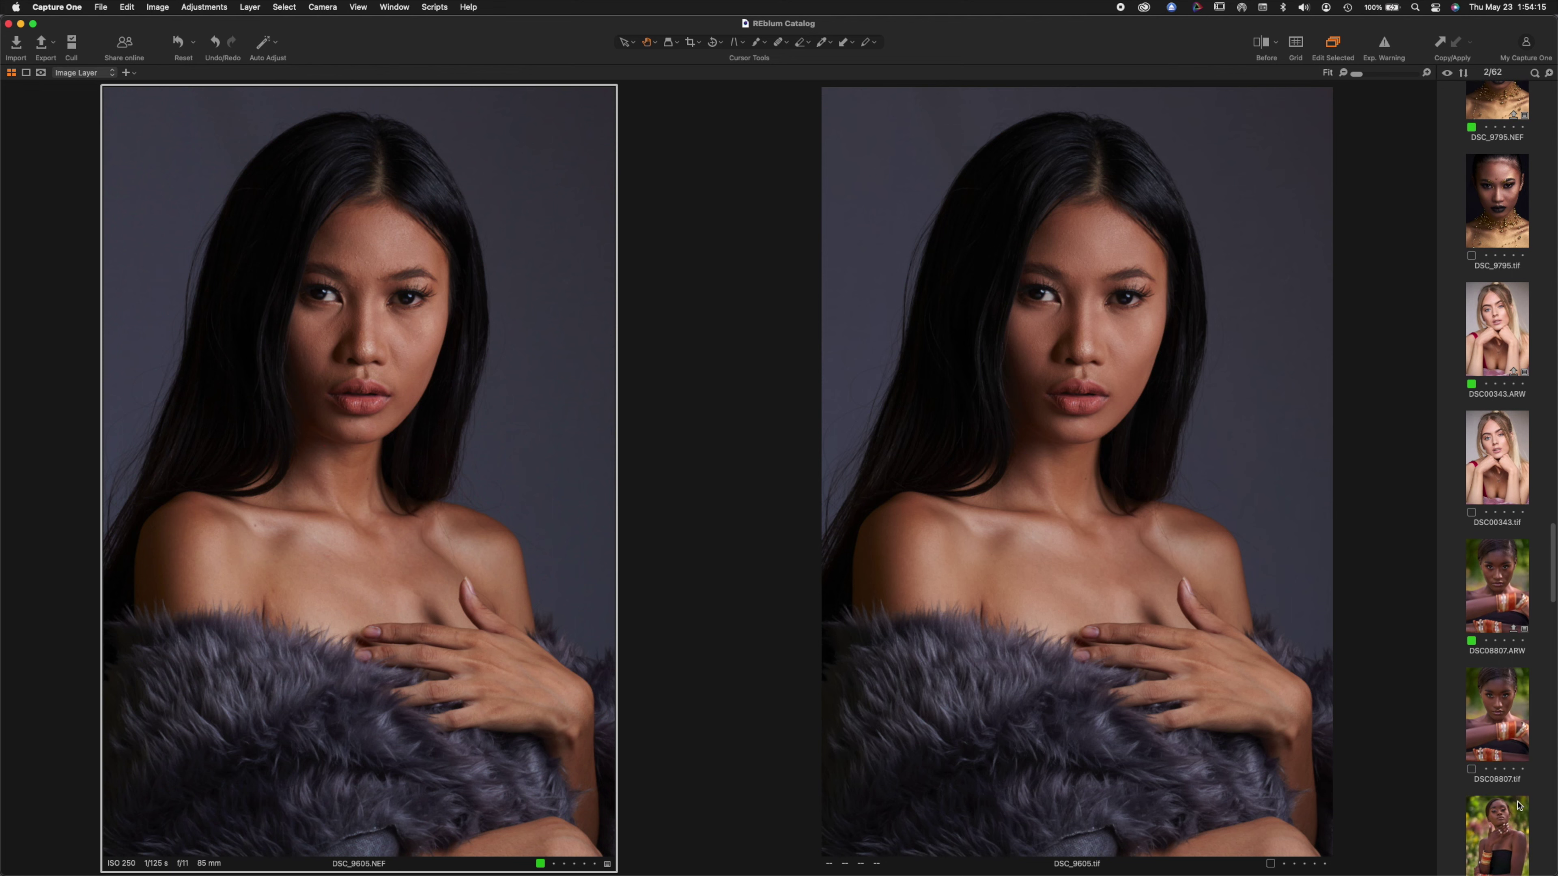
click(1498, 589)
shift+click(1497, 696)
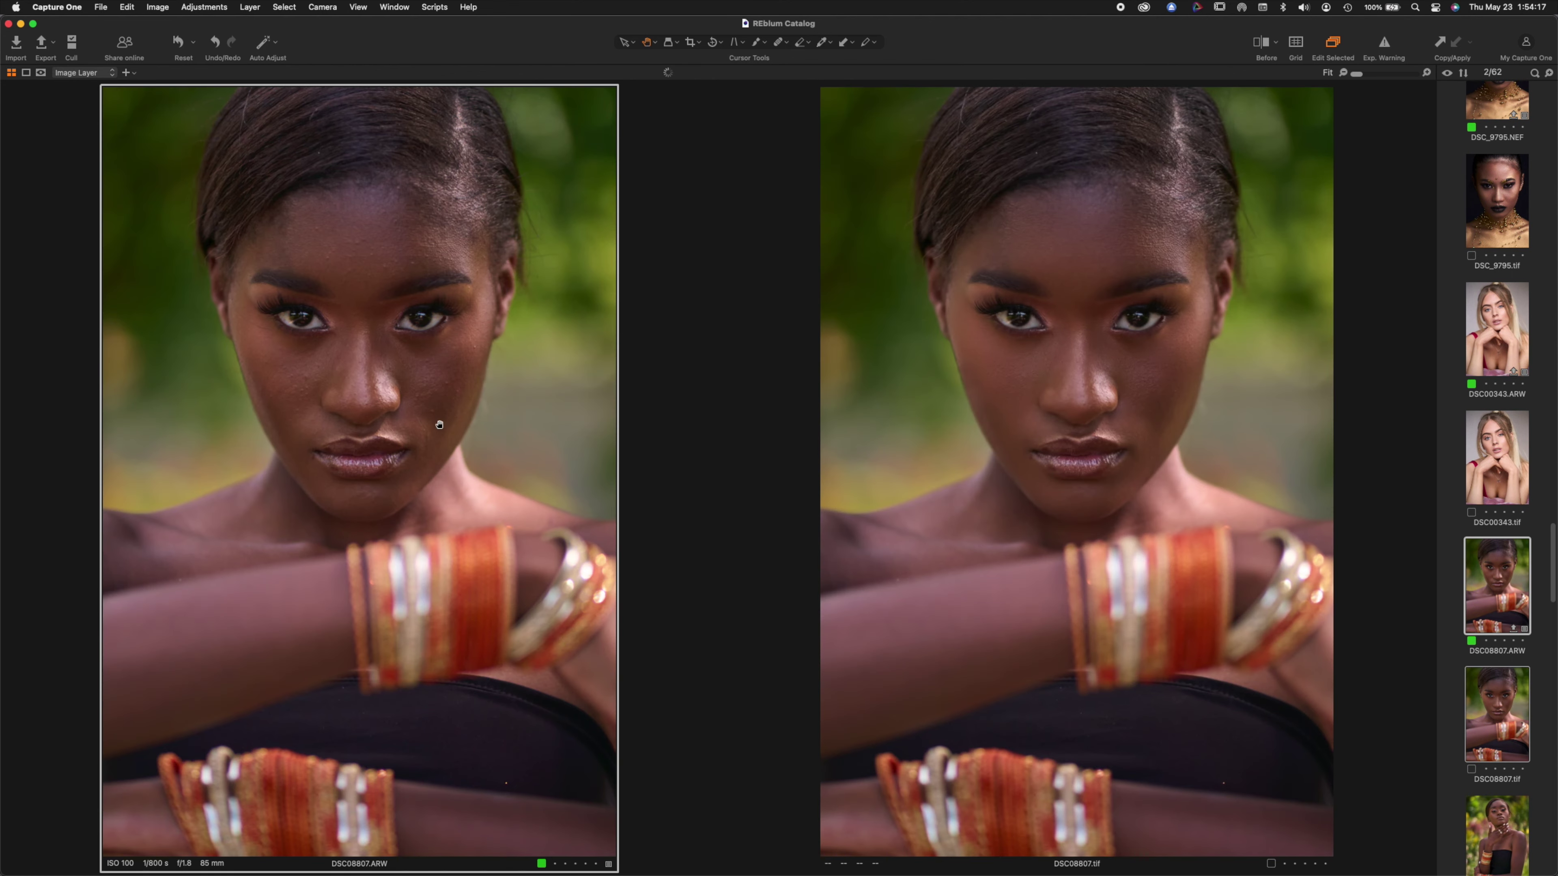
scroll(396, 371, up, 5)
scroll(296, 515, up, 5)
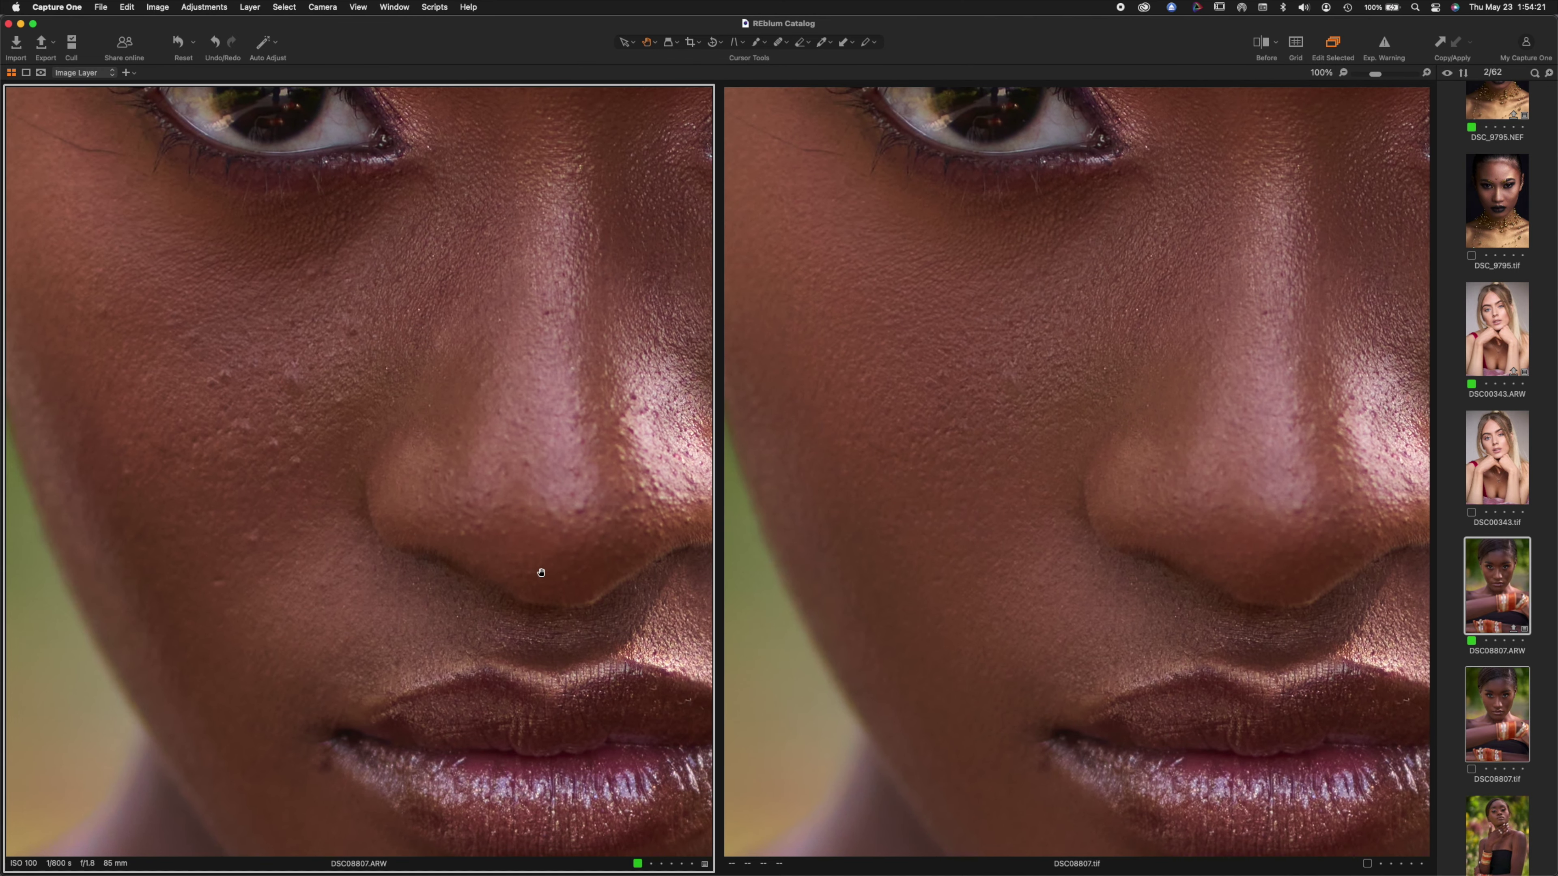
Step: Compare the cheek, nose, lip and chin texture in the DSC08807 pair at 100%
scroll(552, 613, down, 2)
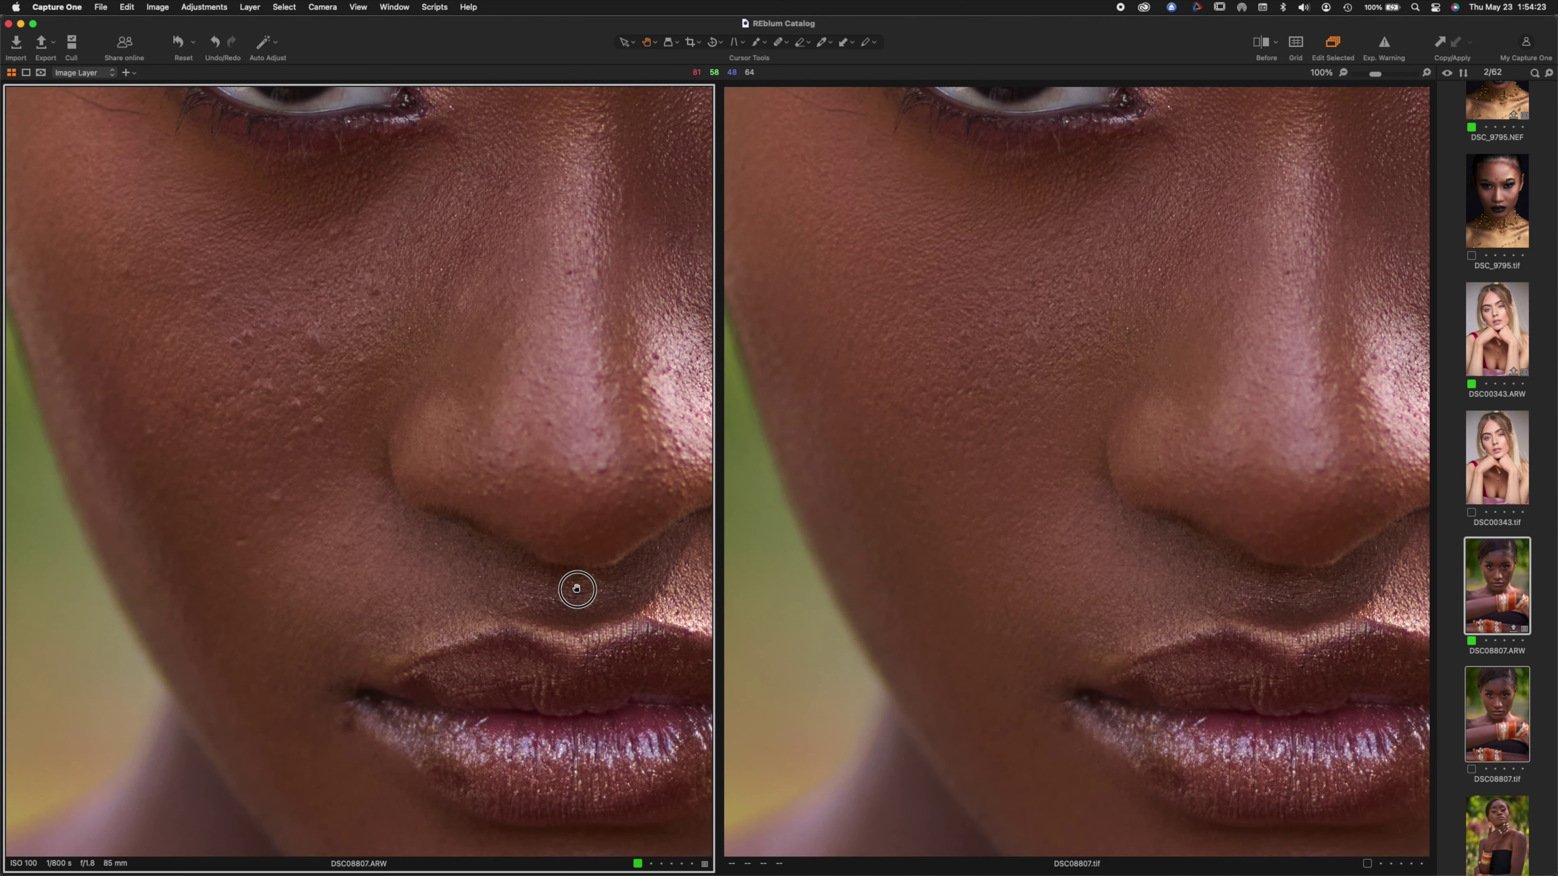
scroll(577, 589, down, 3)
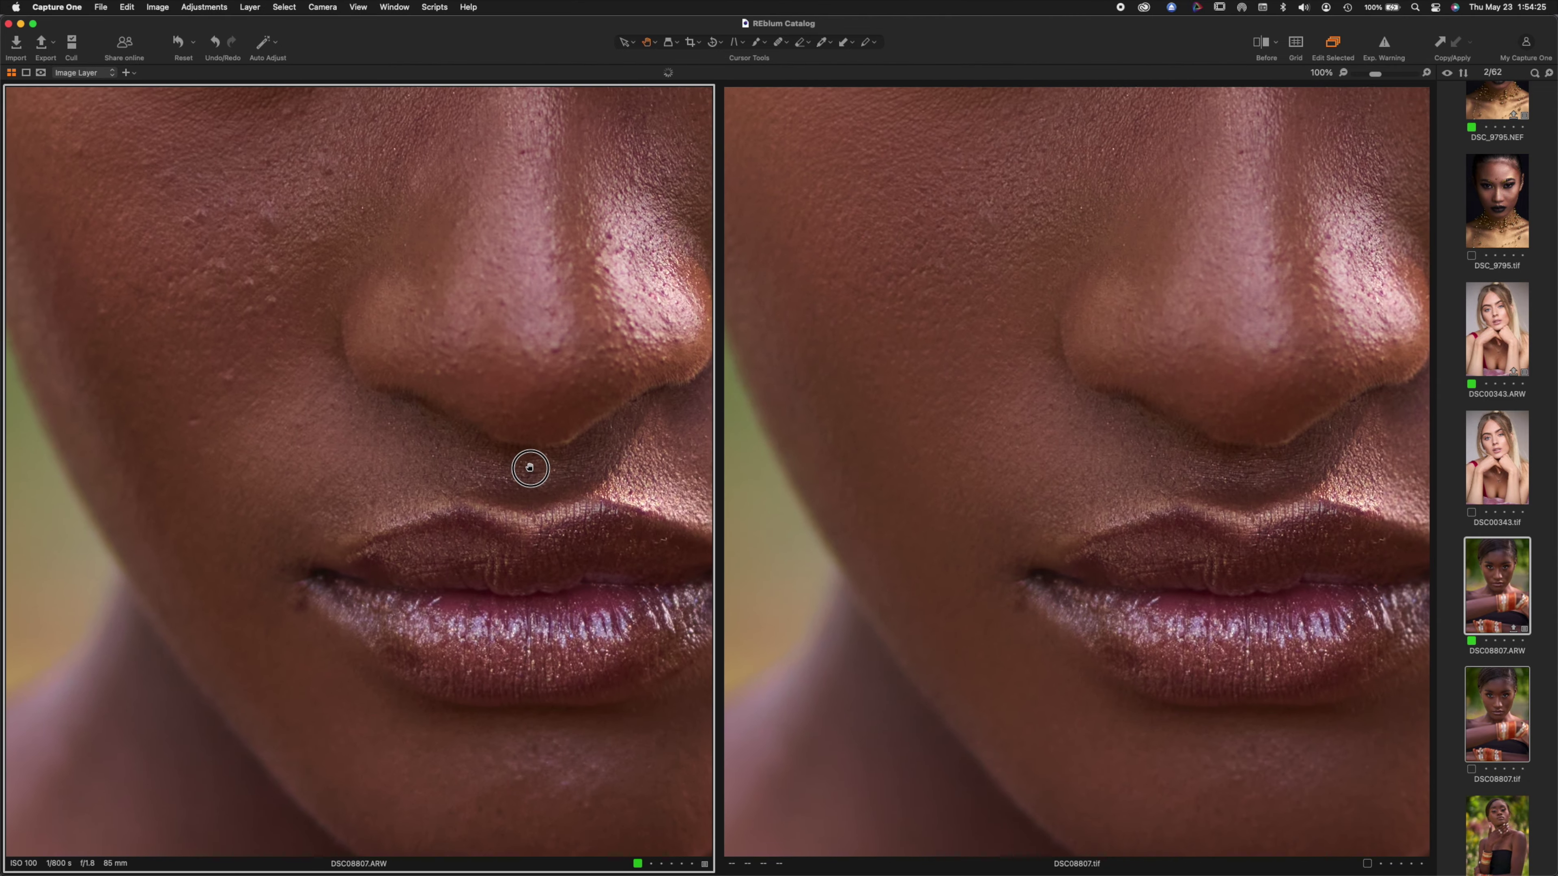
scroll(558, 551, down, 2)
drag(557, 550, 609, 760)
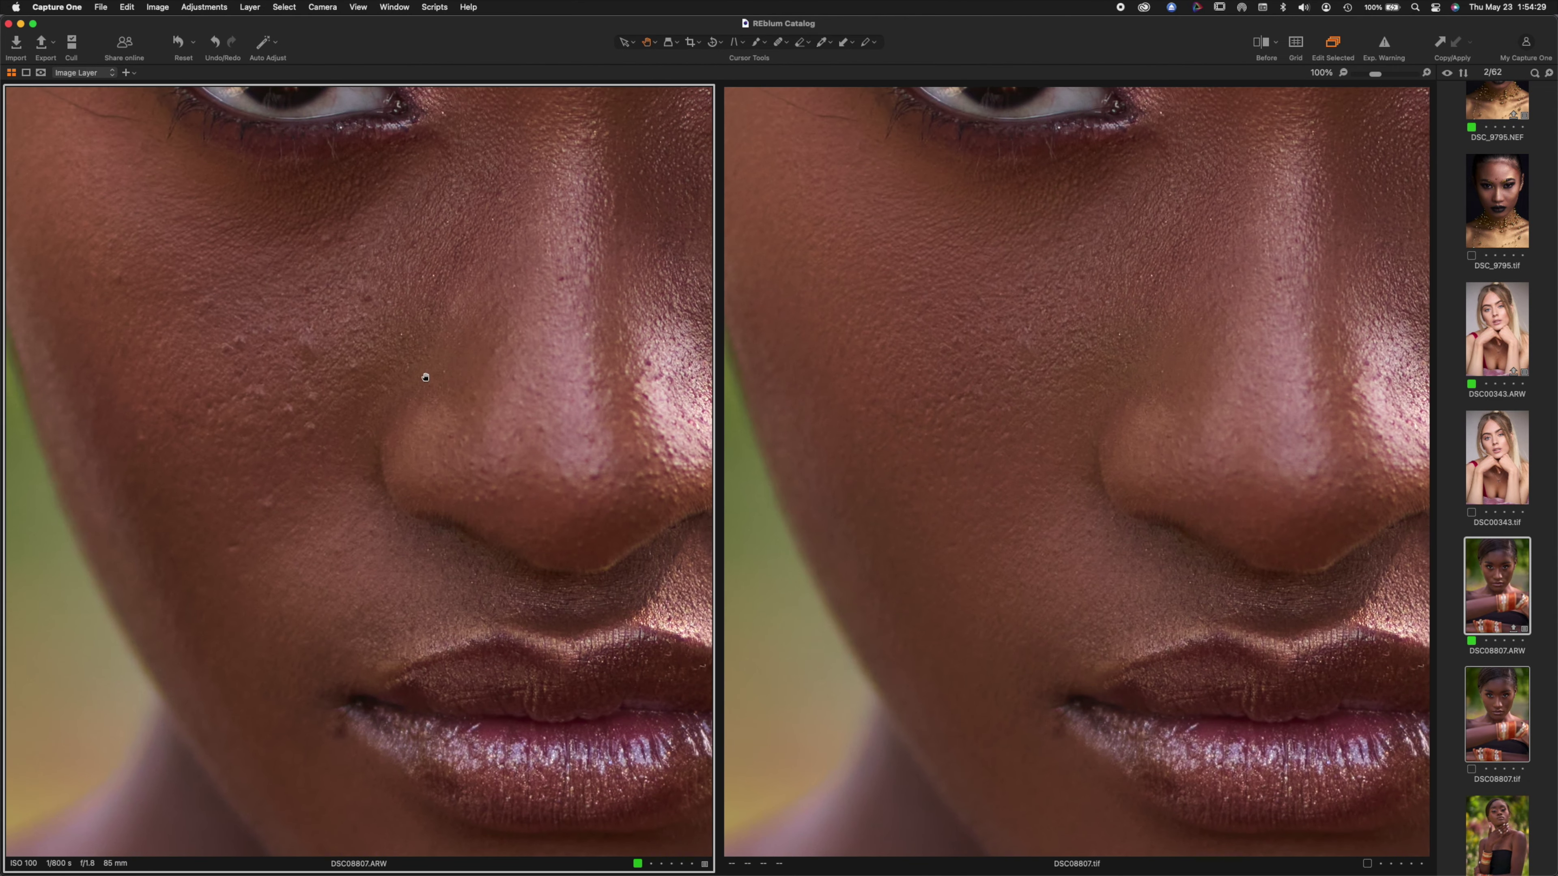
drag(503, 681, 521, 358)
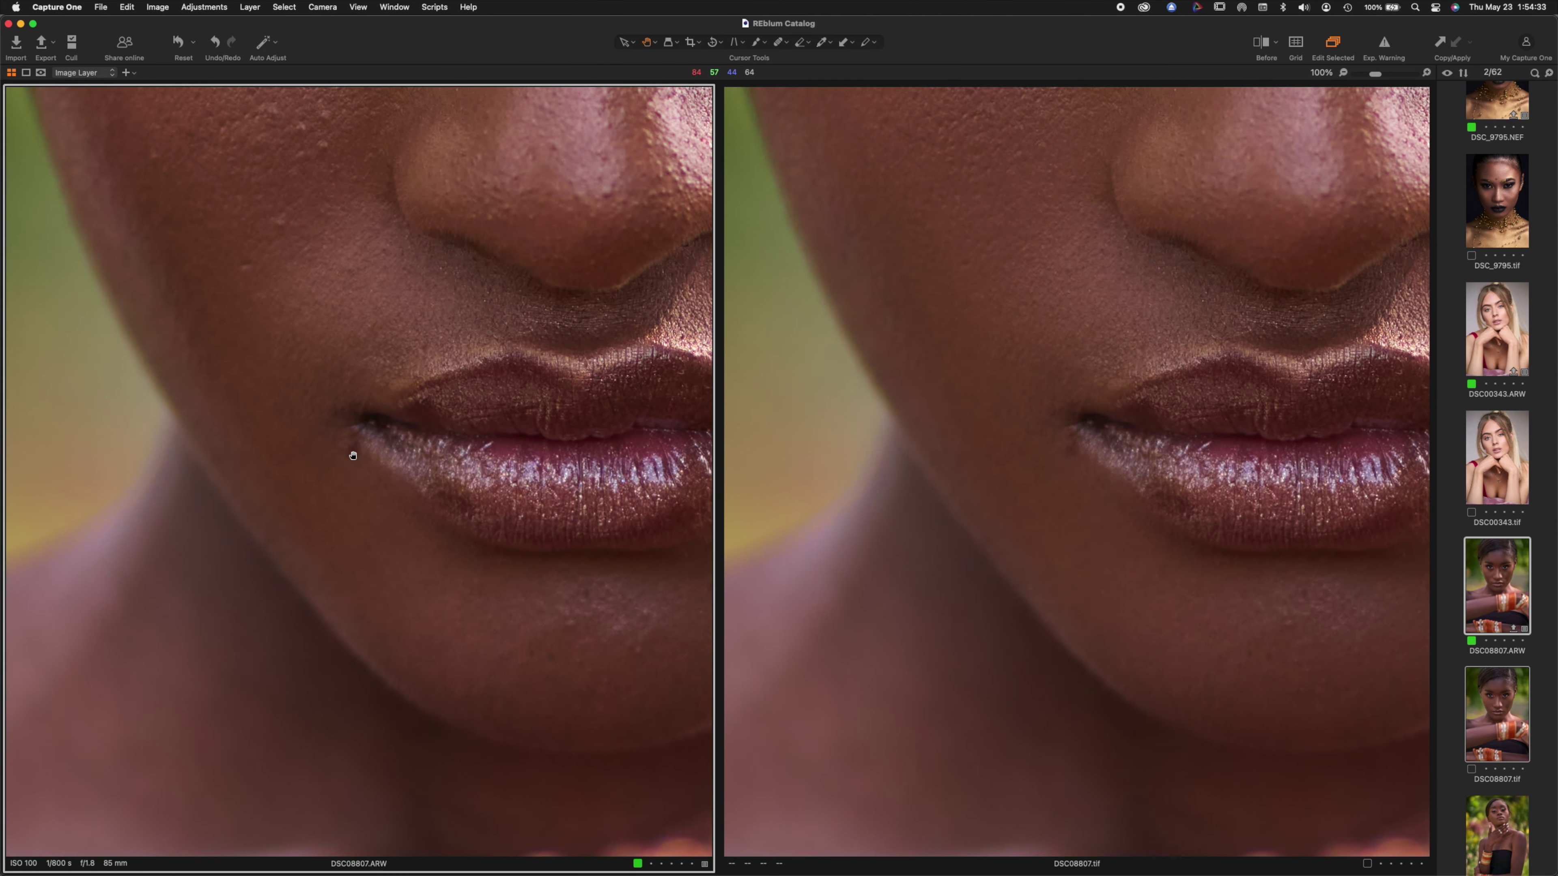
drag(613, 605, 469, 564)
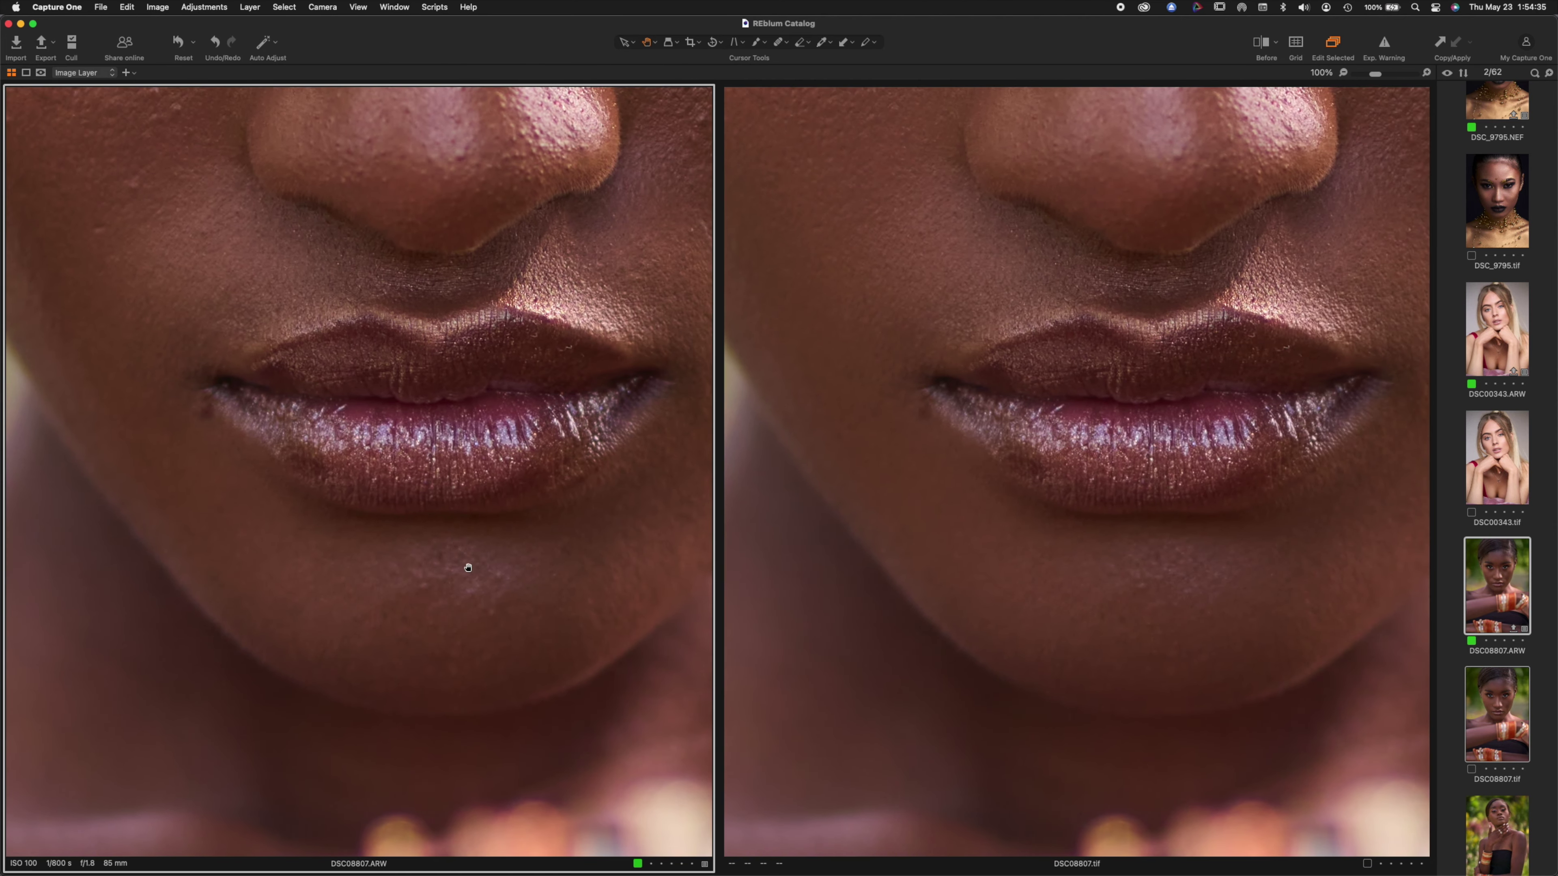
Step: Compare the other cheek, both eye areas and the forehead in the DSC08807 pair at 100%, then fit both images to view
drag(563, 453, 347, 730)
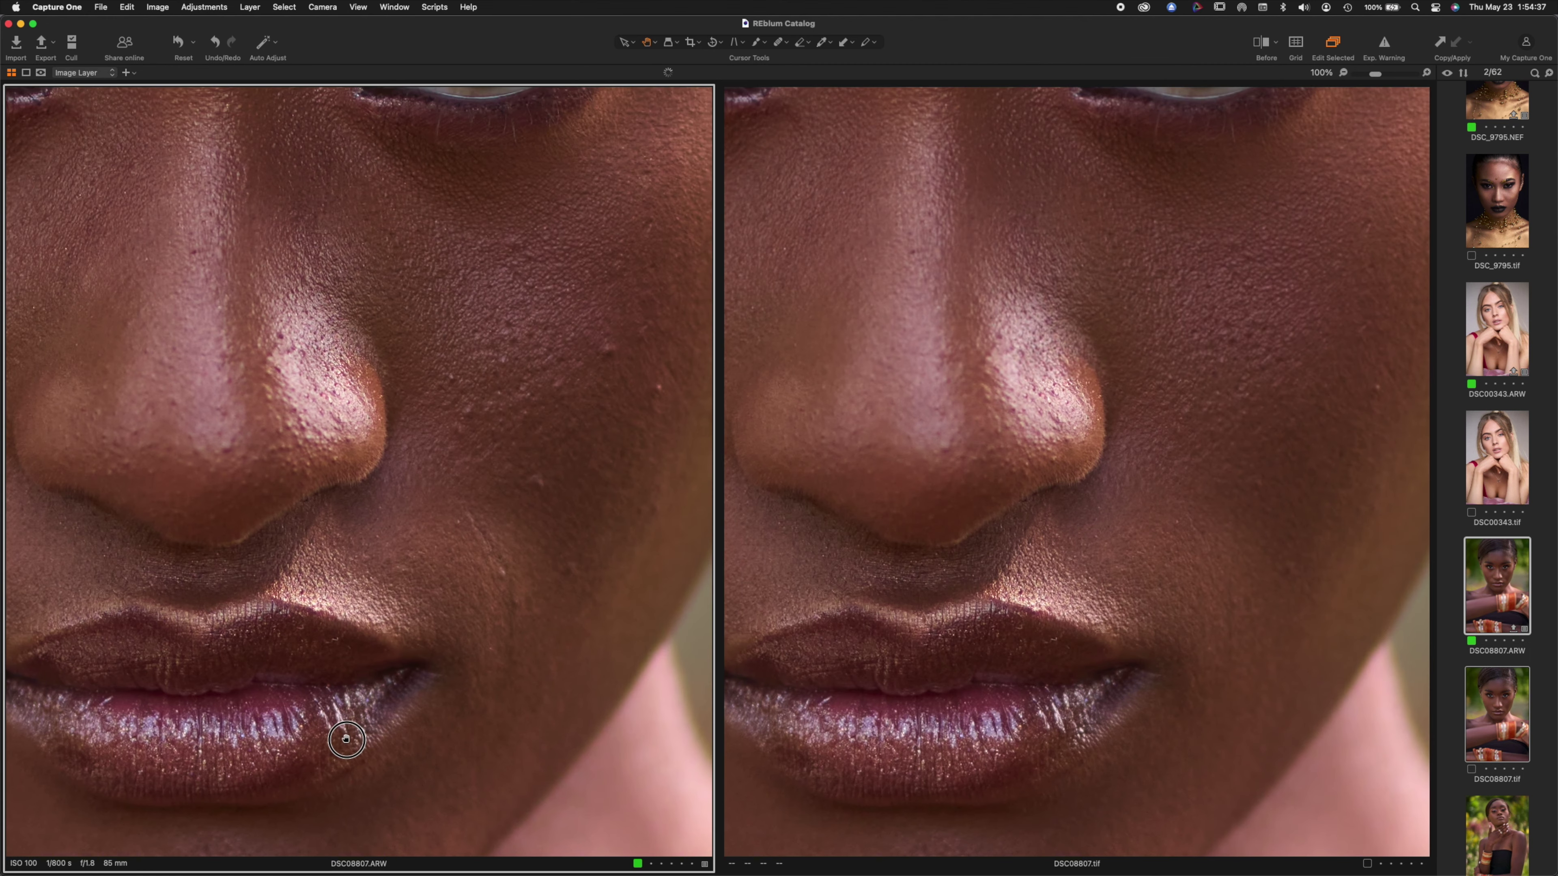
drag(618, 390, 455, 478)
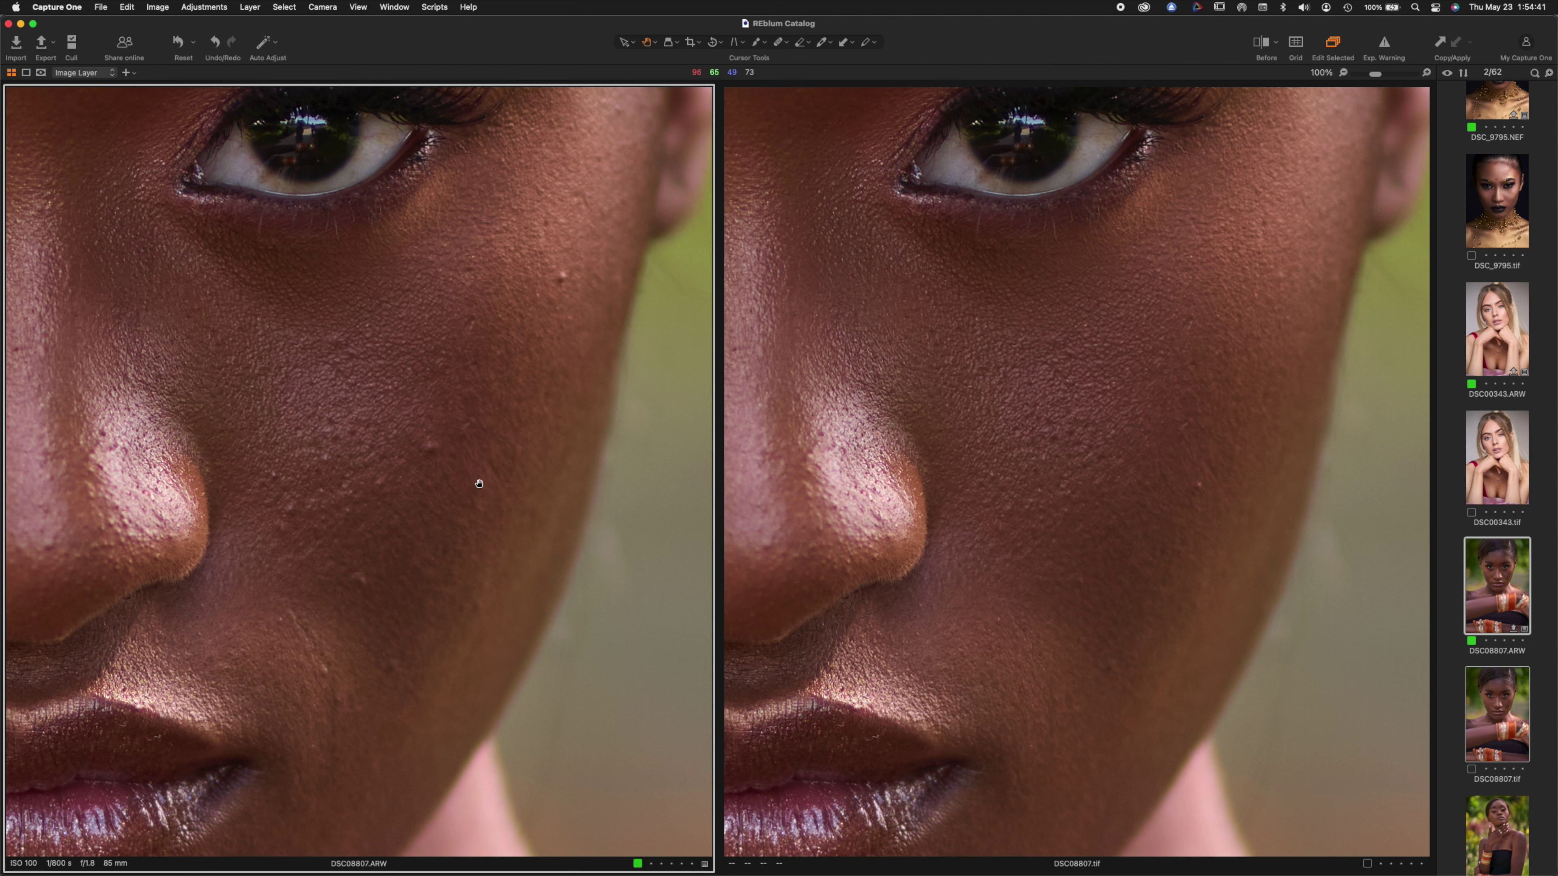
drag(510, 400, 456, 696)
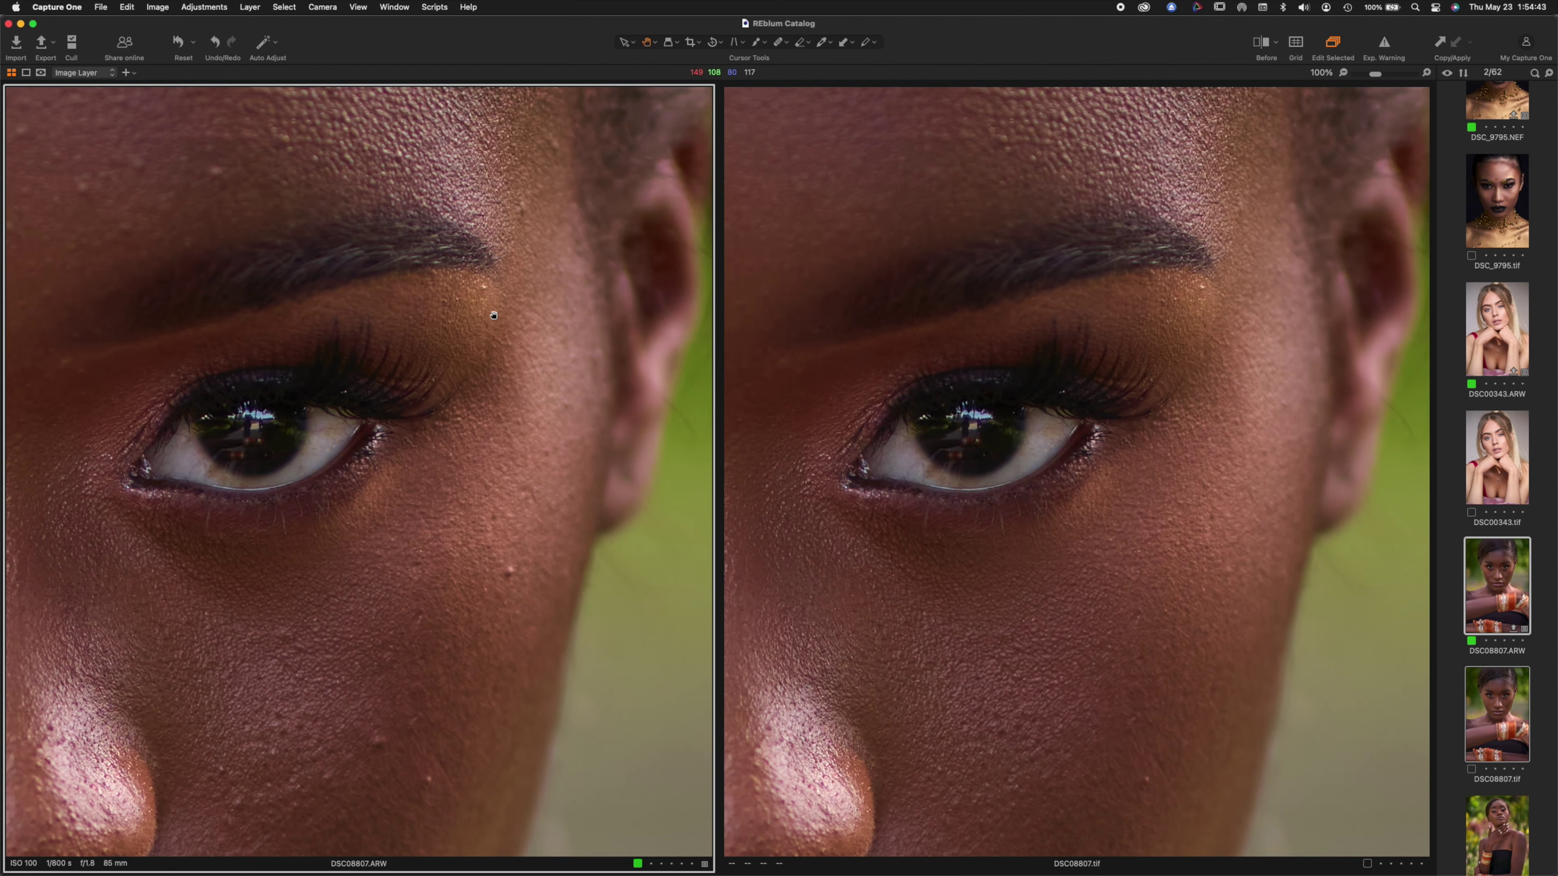
drag(517, 305, 518, 545)
drag(393, 245, 602, 321)
drag(355, 371, 454, 344)
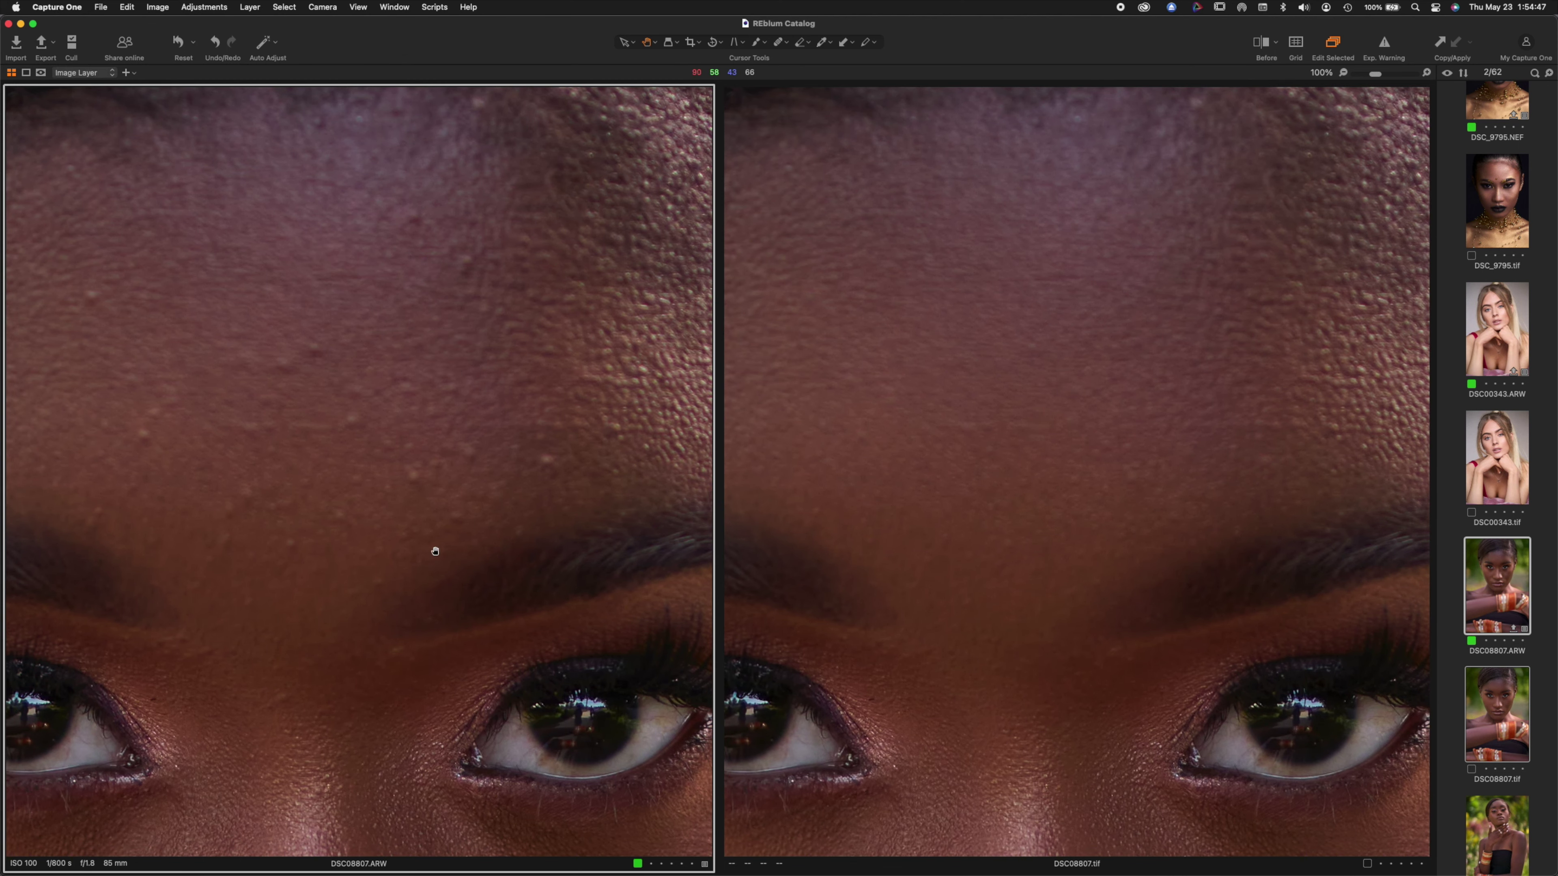
drag(338, 559, 523, 431)
drag(223, 560, 364, 533)
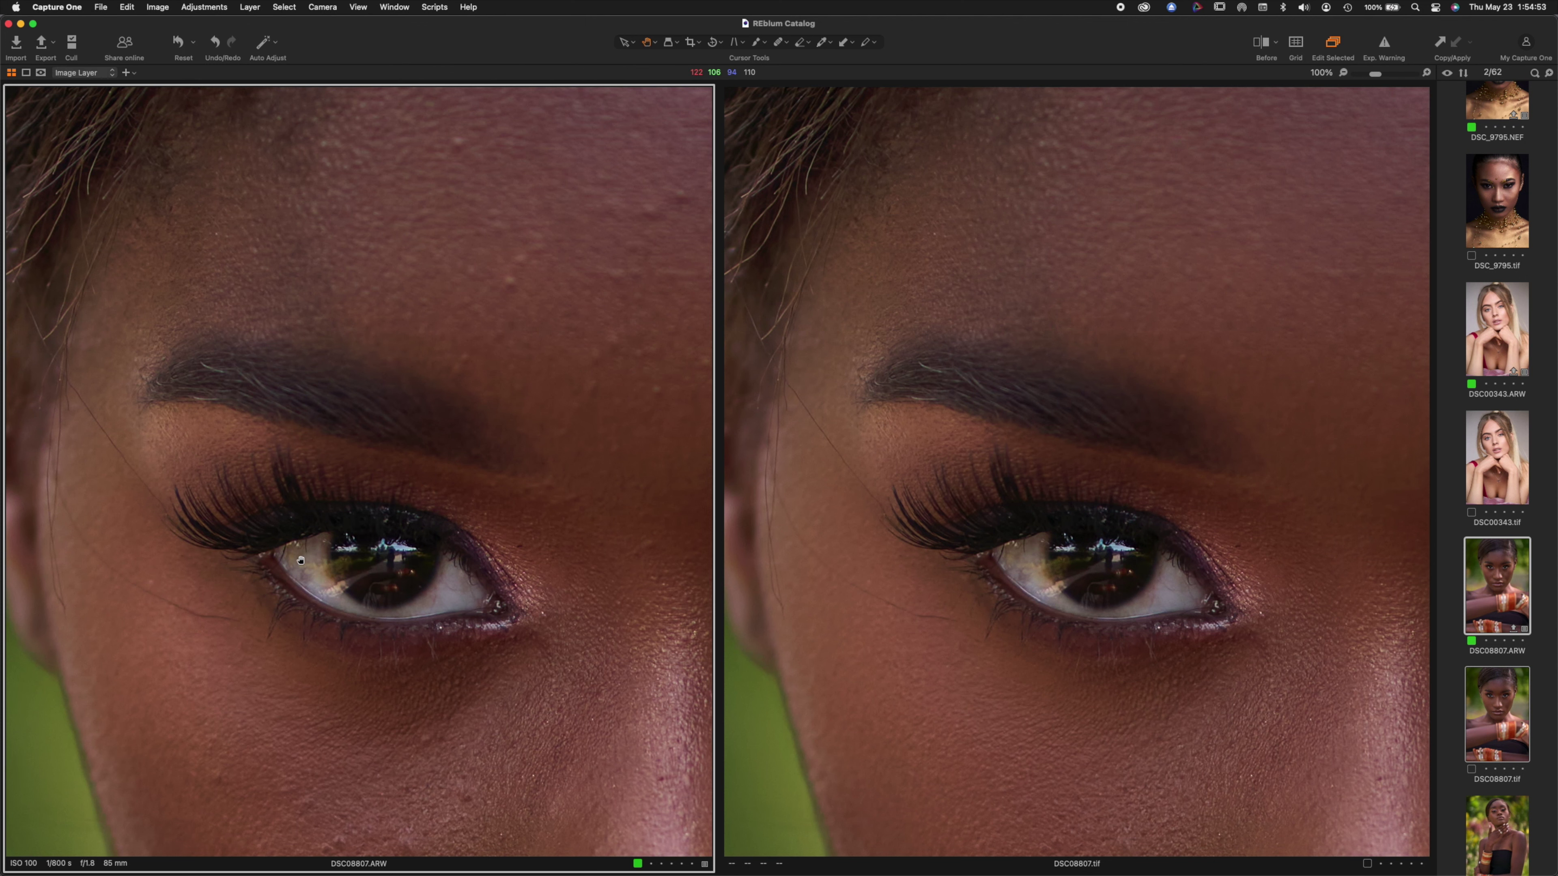
drag(547, 514, 53, 480)
key(super+0)
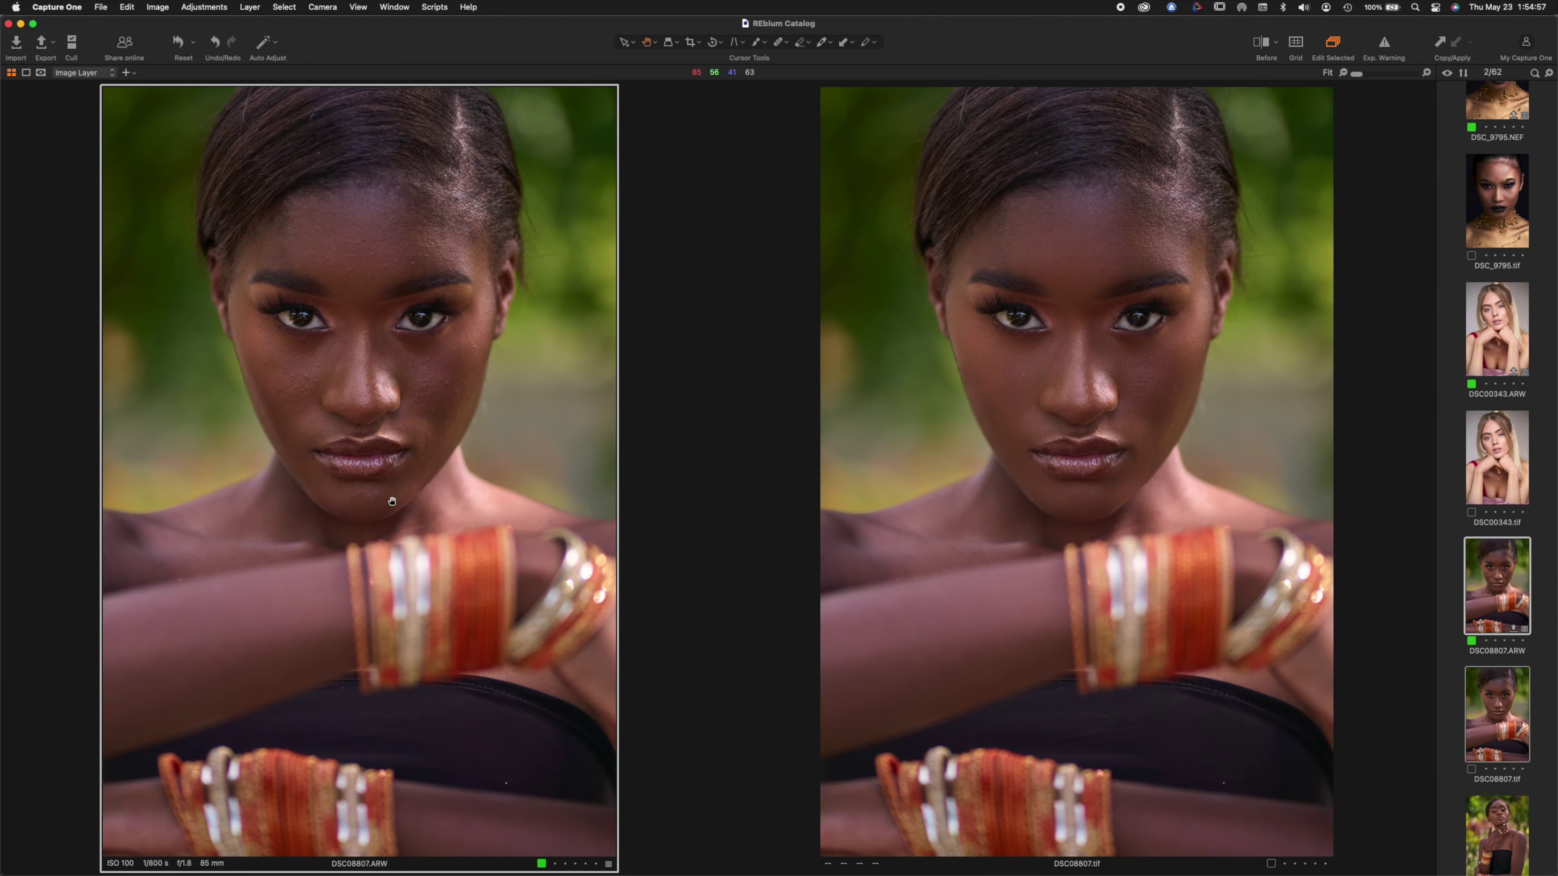
Step: Show IMG_5388.CR2 and IMG_5388.tif side by side and compare both women's faces at 100%
scroll(1523, 716, down, 5)
scroll(1523, 715, down, 15)
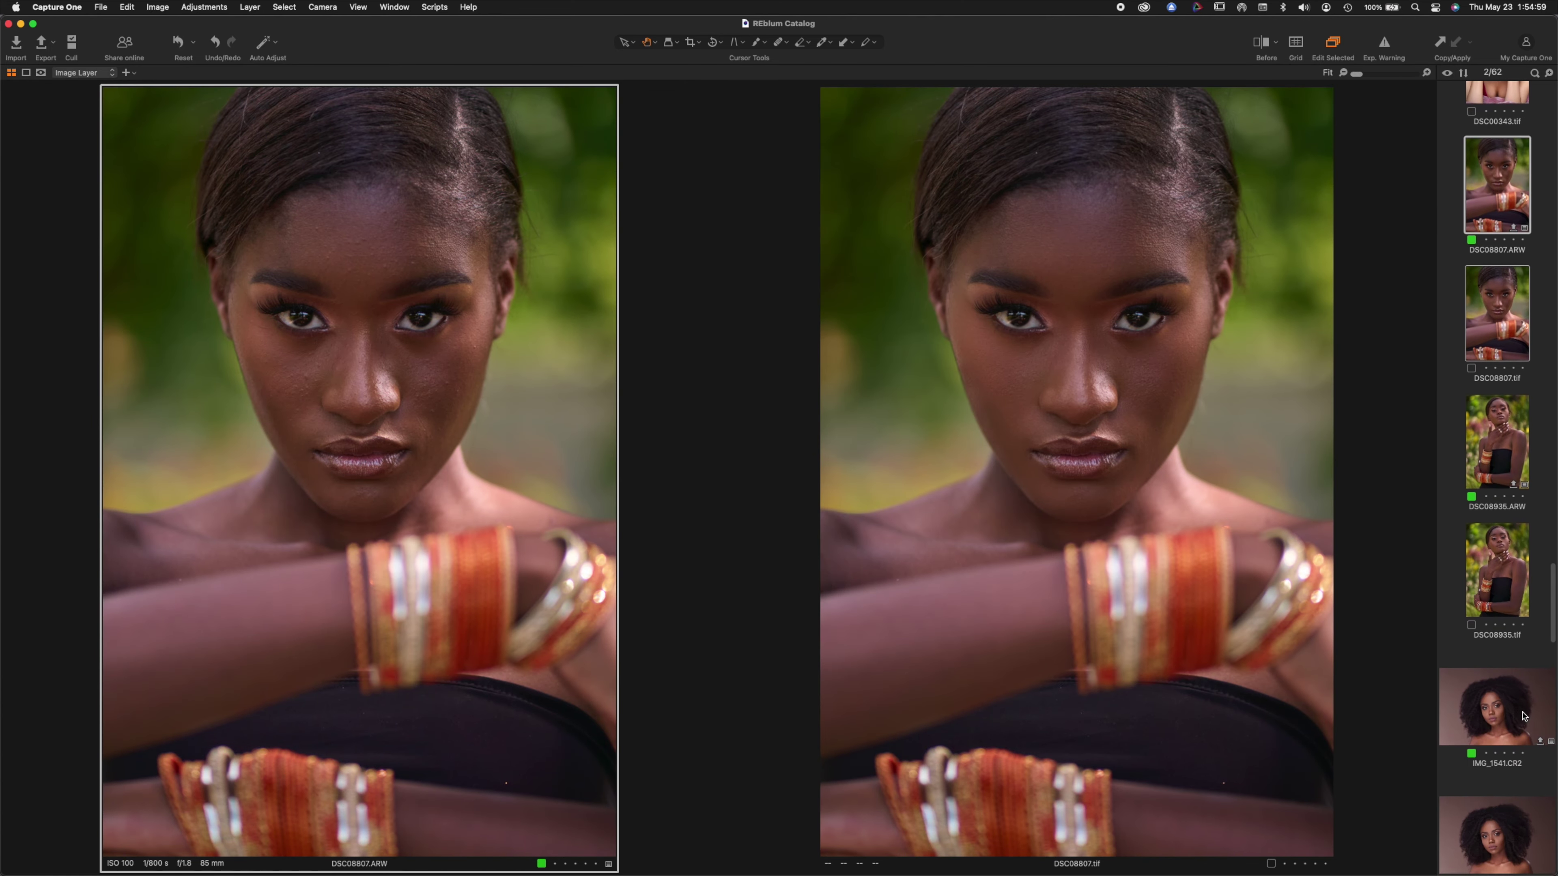
scroll(1523, 715, down, 7)
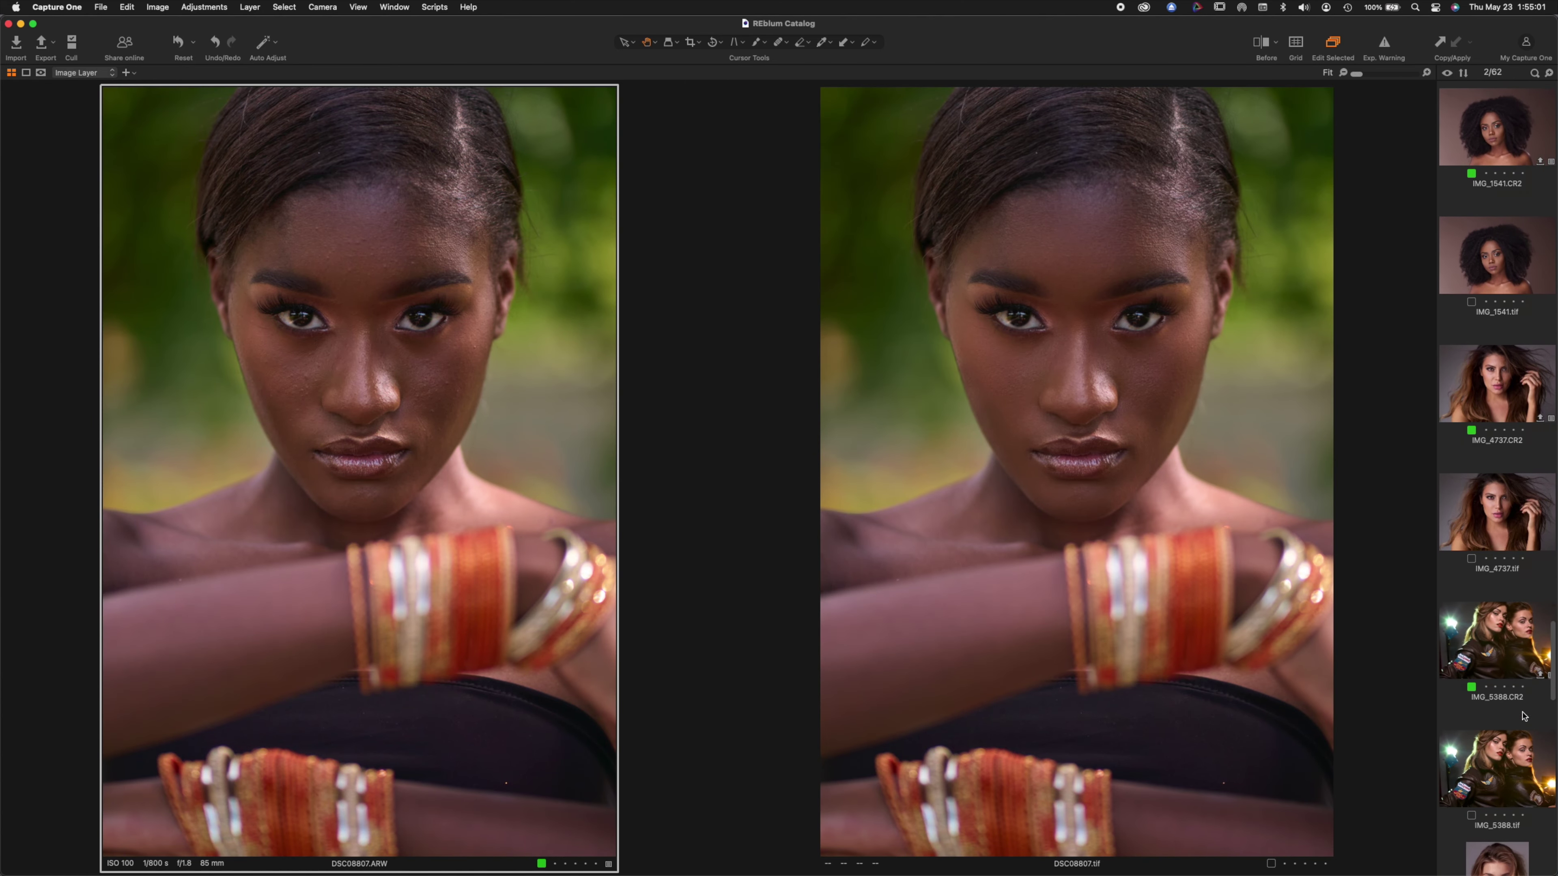
click(1518, 626)
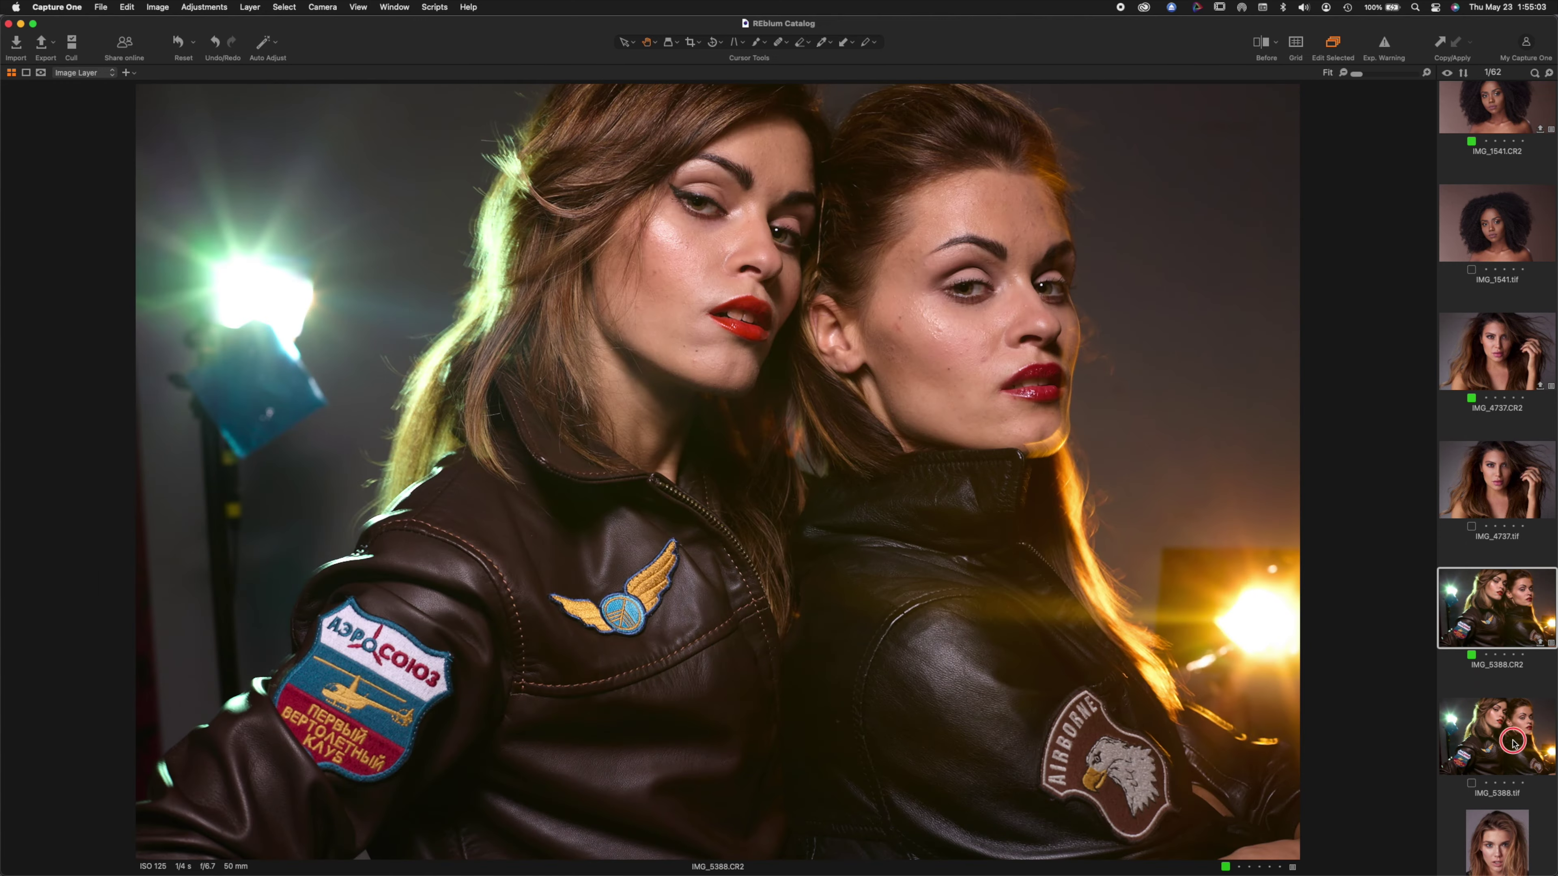
super+click(1497, 737)
click(337, 358)
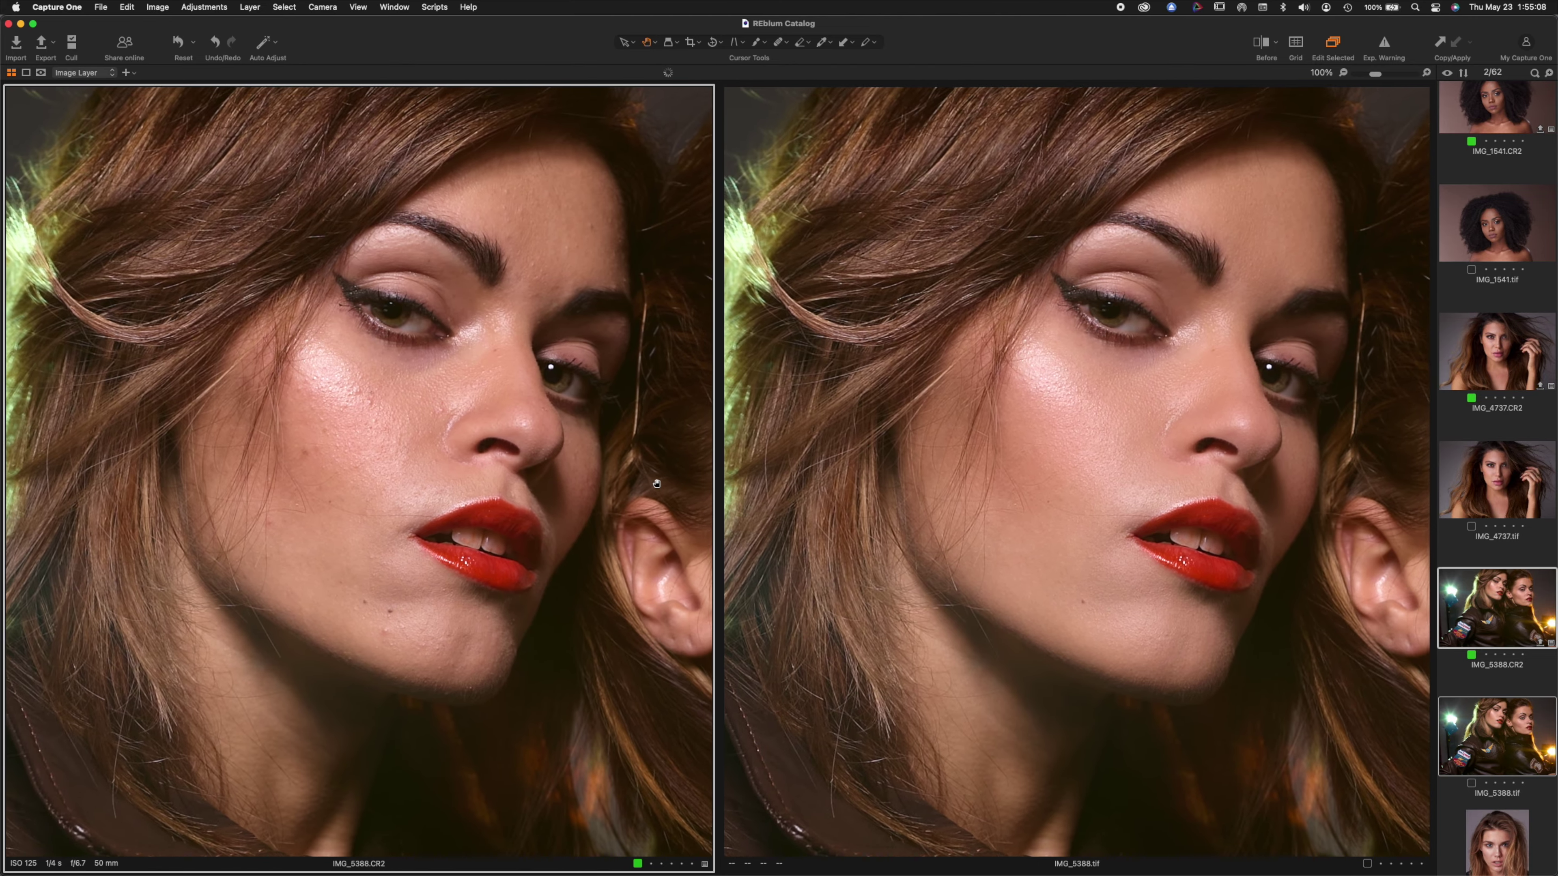
drag(612, 507, 183, 425)
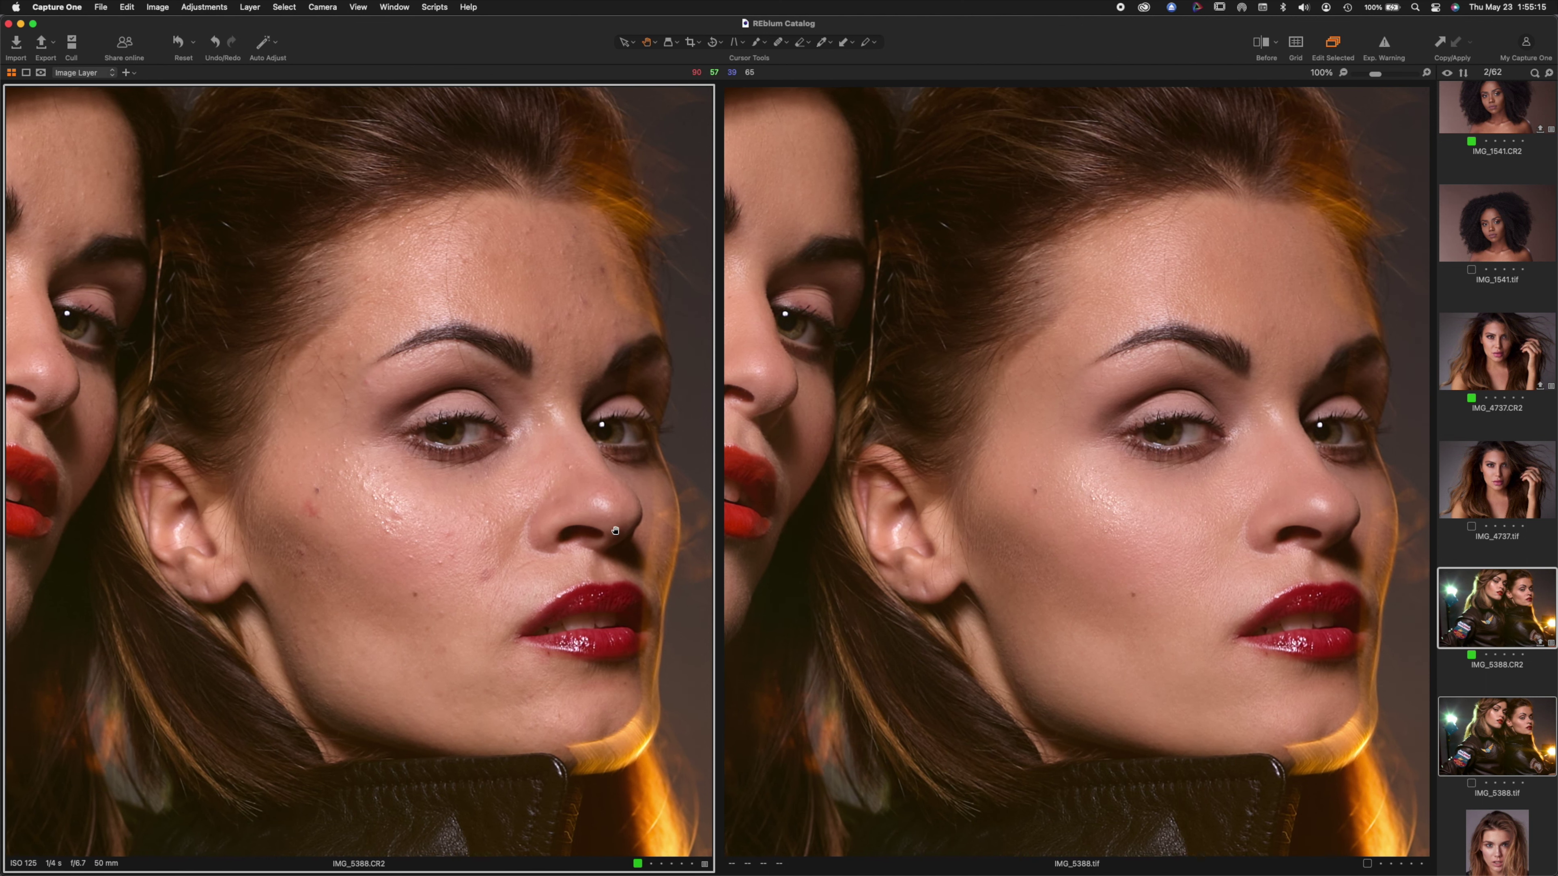
drag(691, 331, 689, 325)
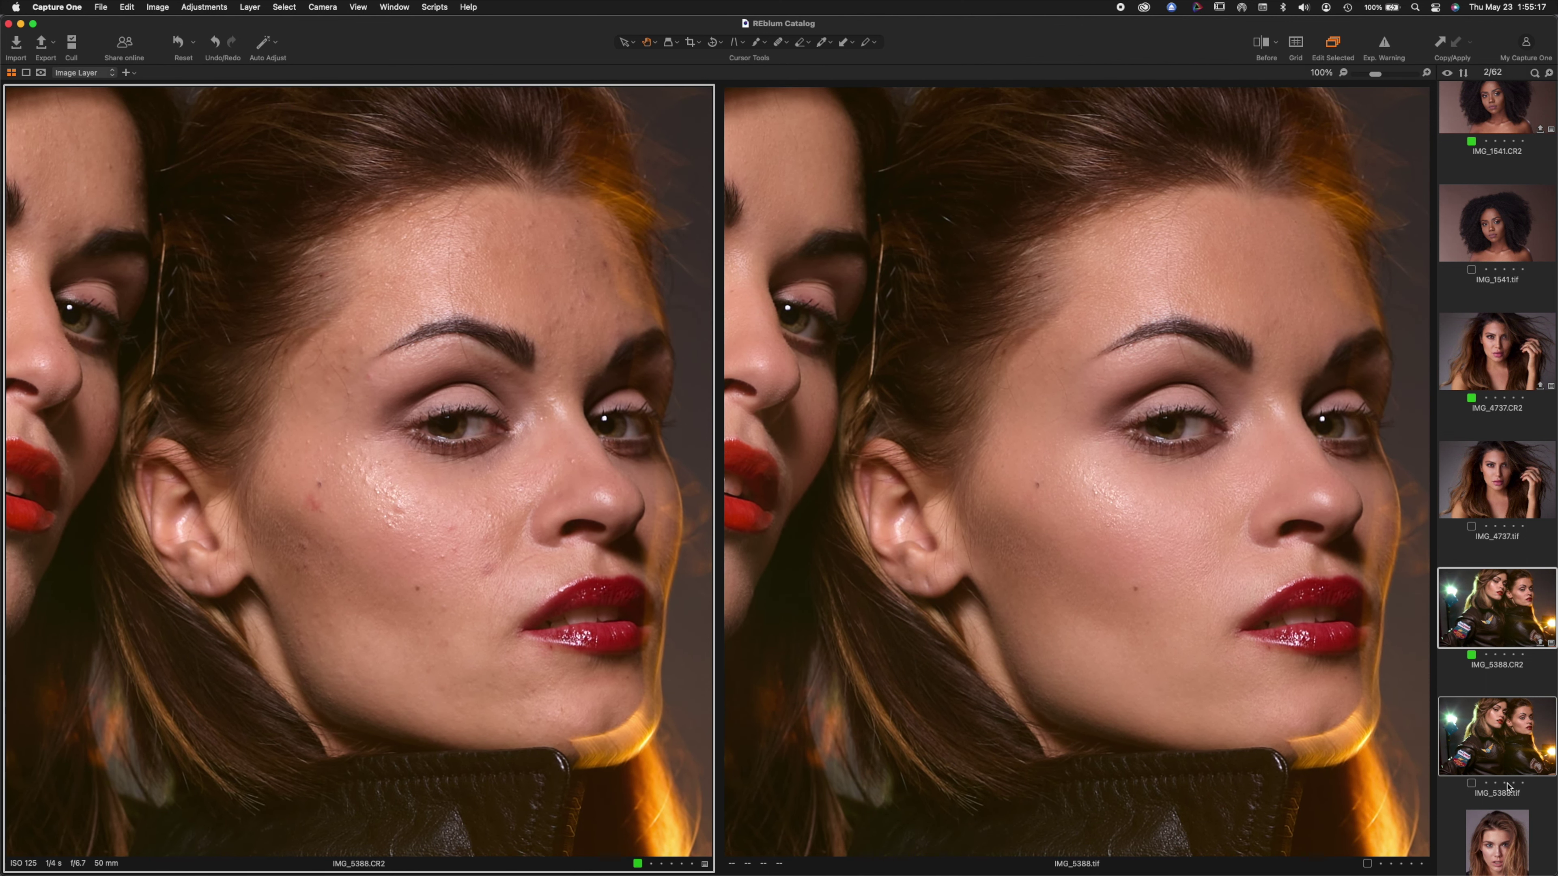
Step: Show IMG_8725.cr2 and IMG_8725.tif side by side with the woman's face in view at 100%
scroll(1507, 787, down, 10)
scroll(1507, 787, down, 3)
click(1512, 638)
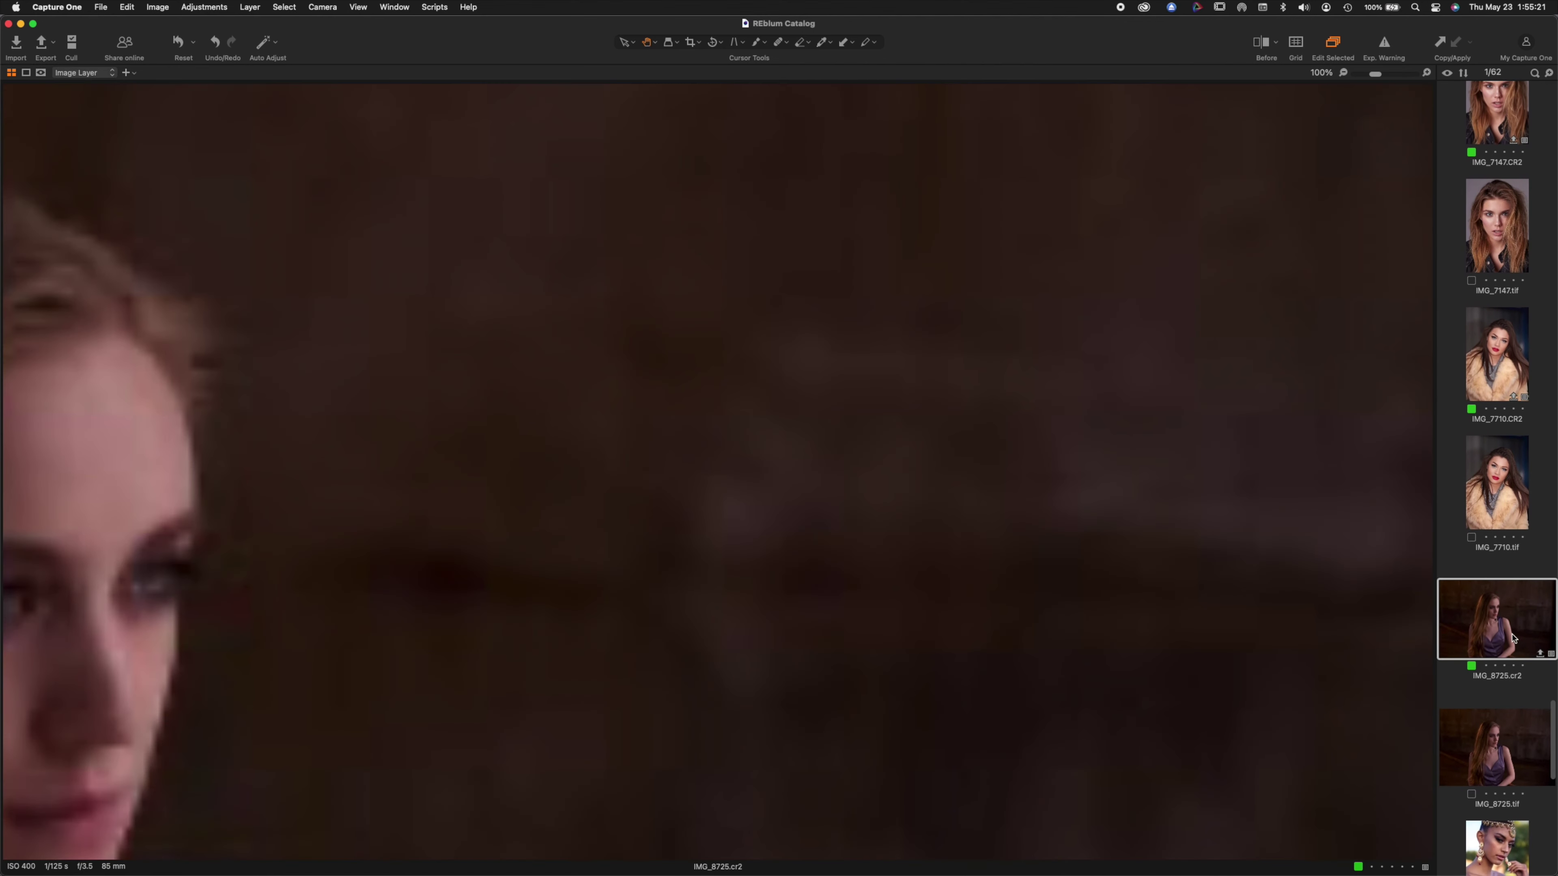
super+click(1515, 736)
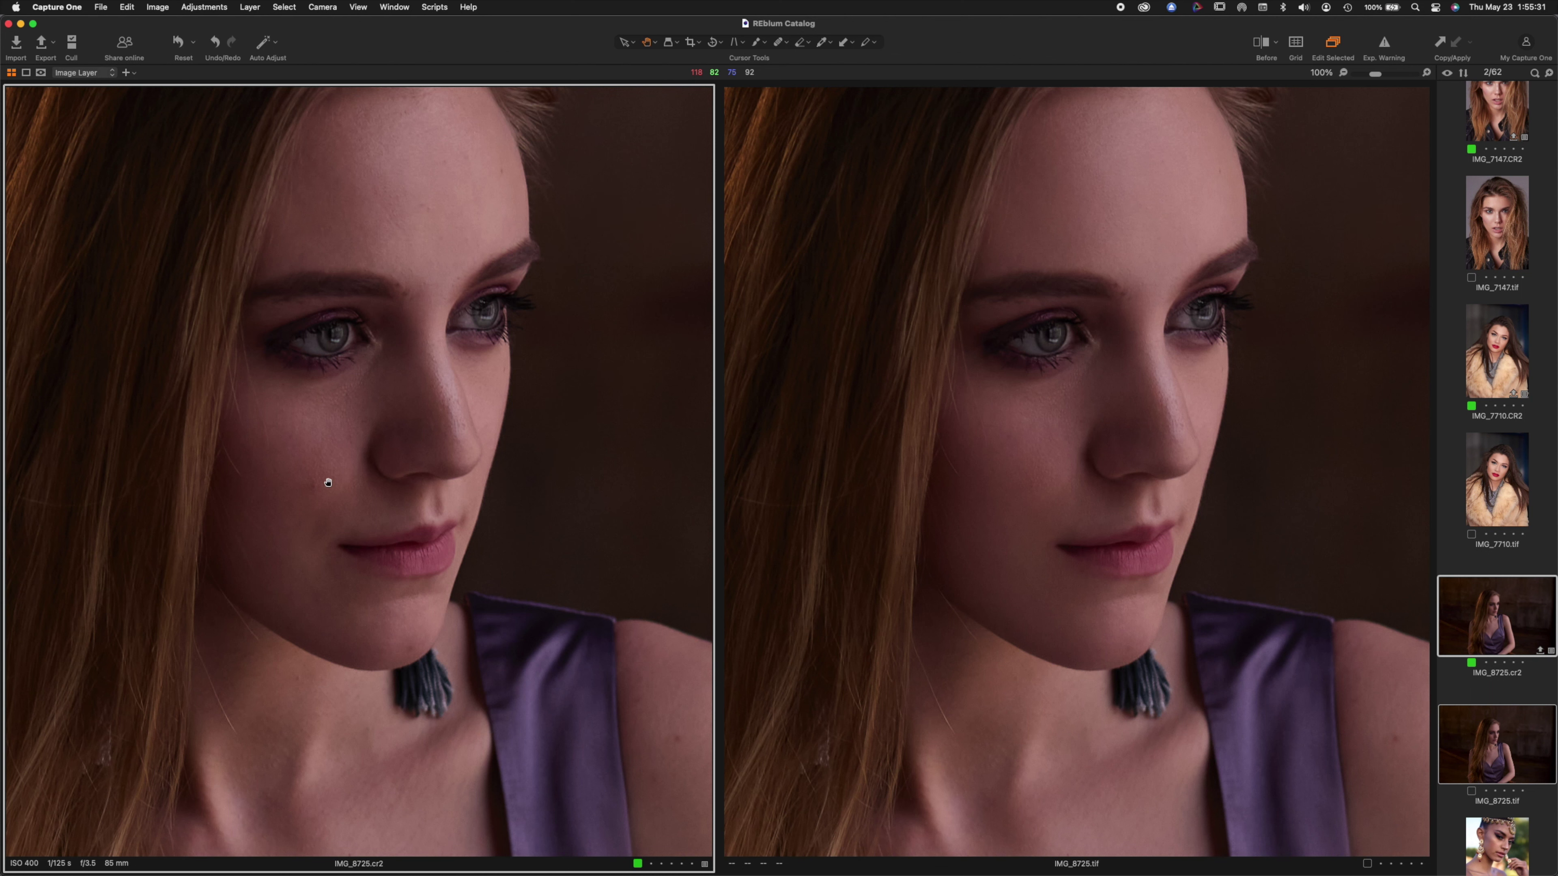
Step: Compare the face, neck, chest, shoulder and arm skin in the IMG_8725 pair at 100%, then fit both images to view
drag(426, 575, 445, 348)
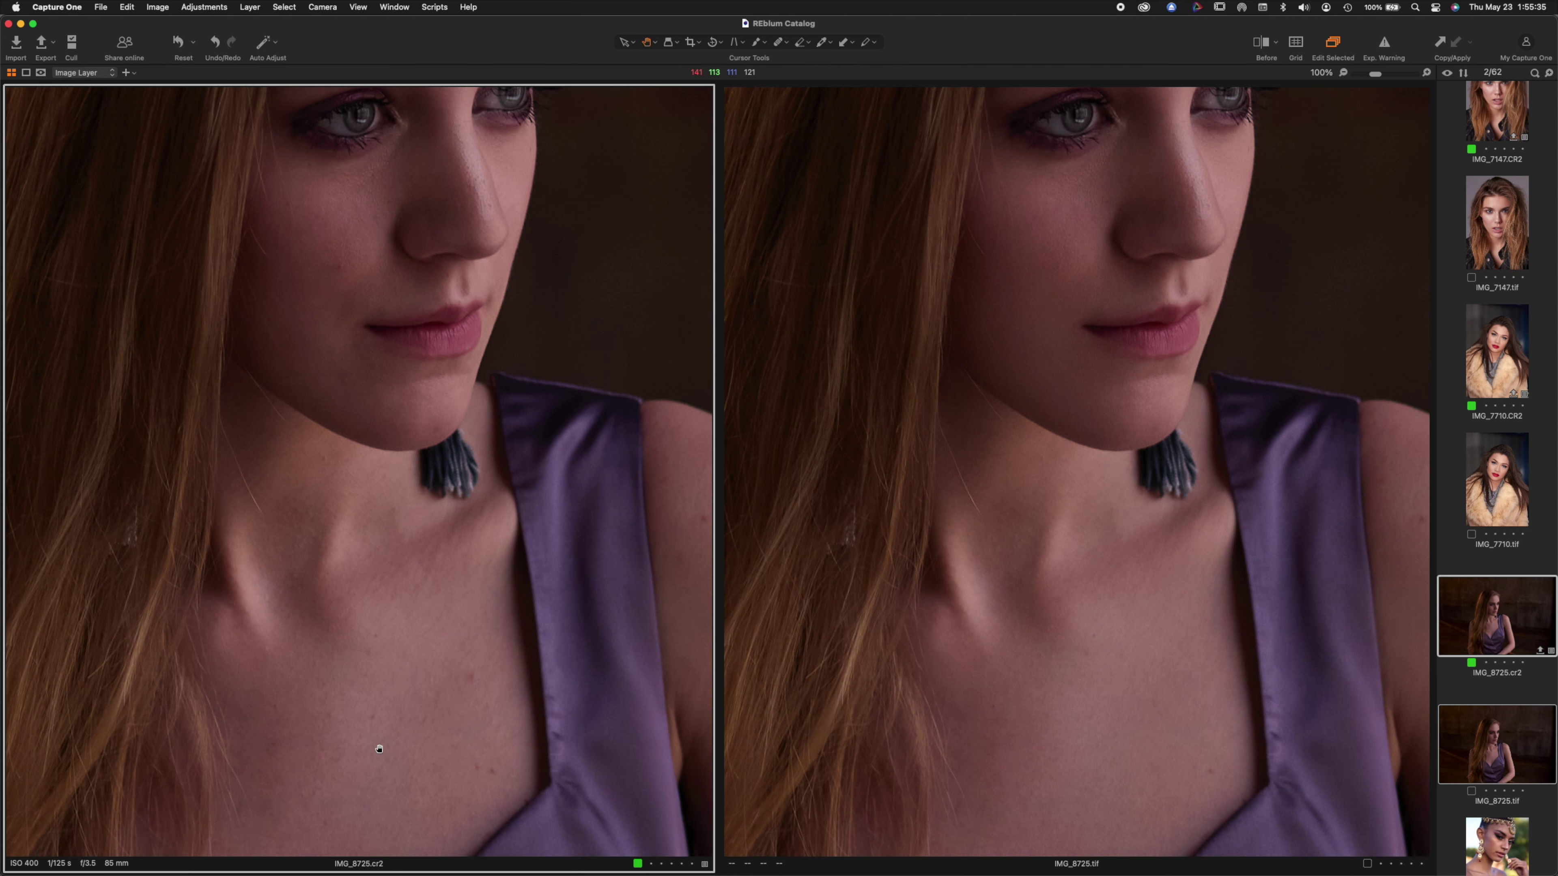
drag(428, 736, 435, 540)
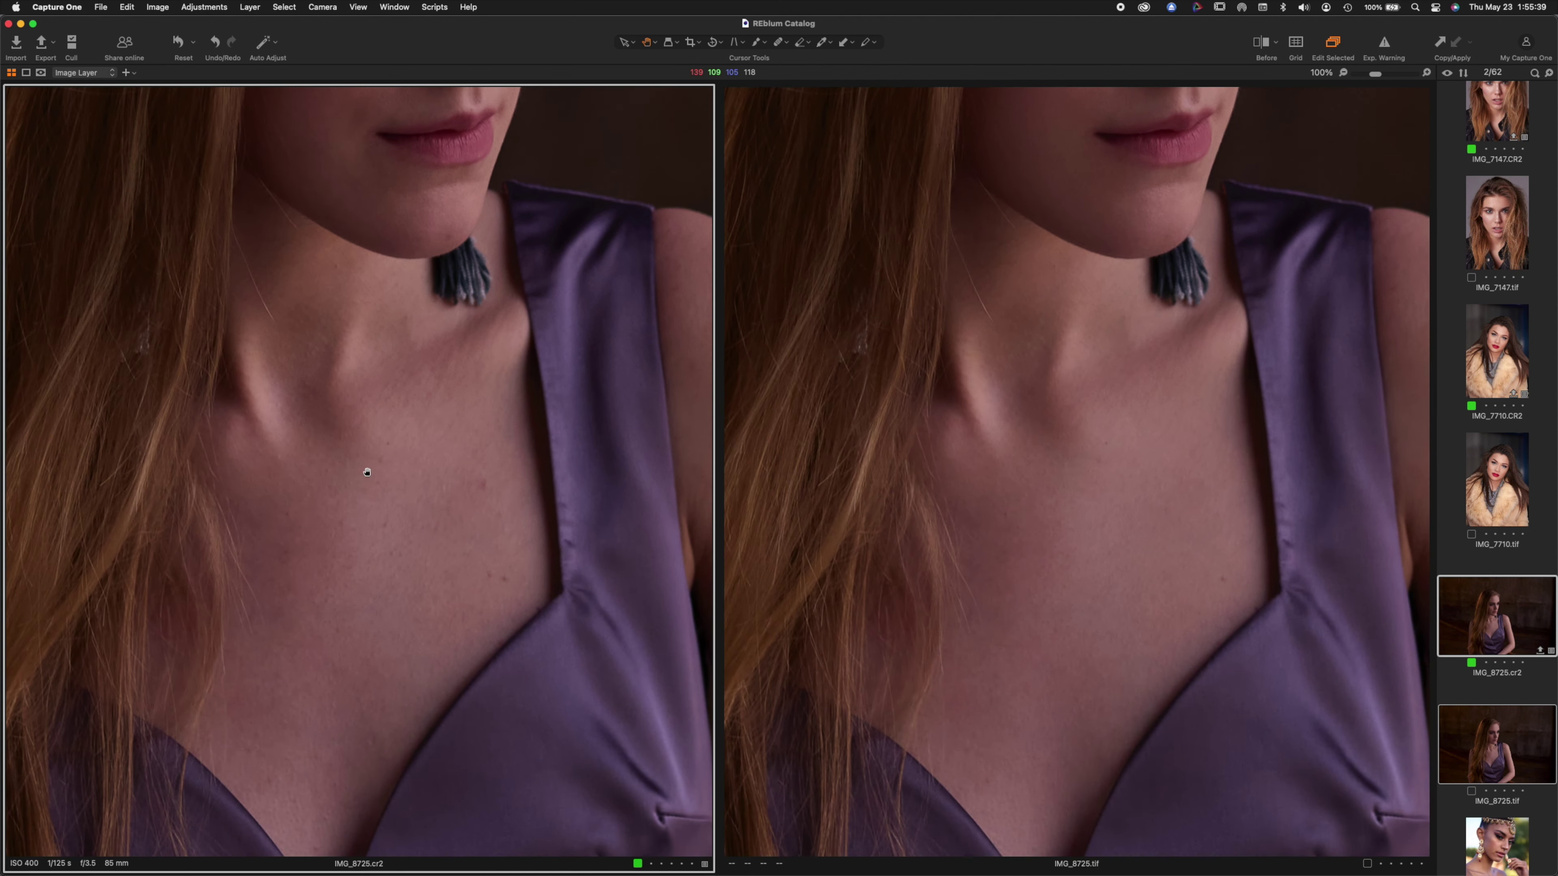
drag(473, 454, 175, 566)
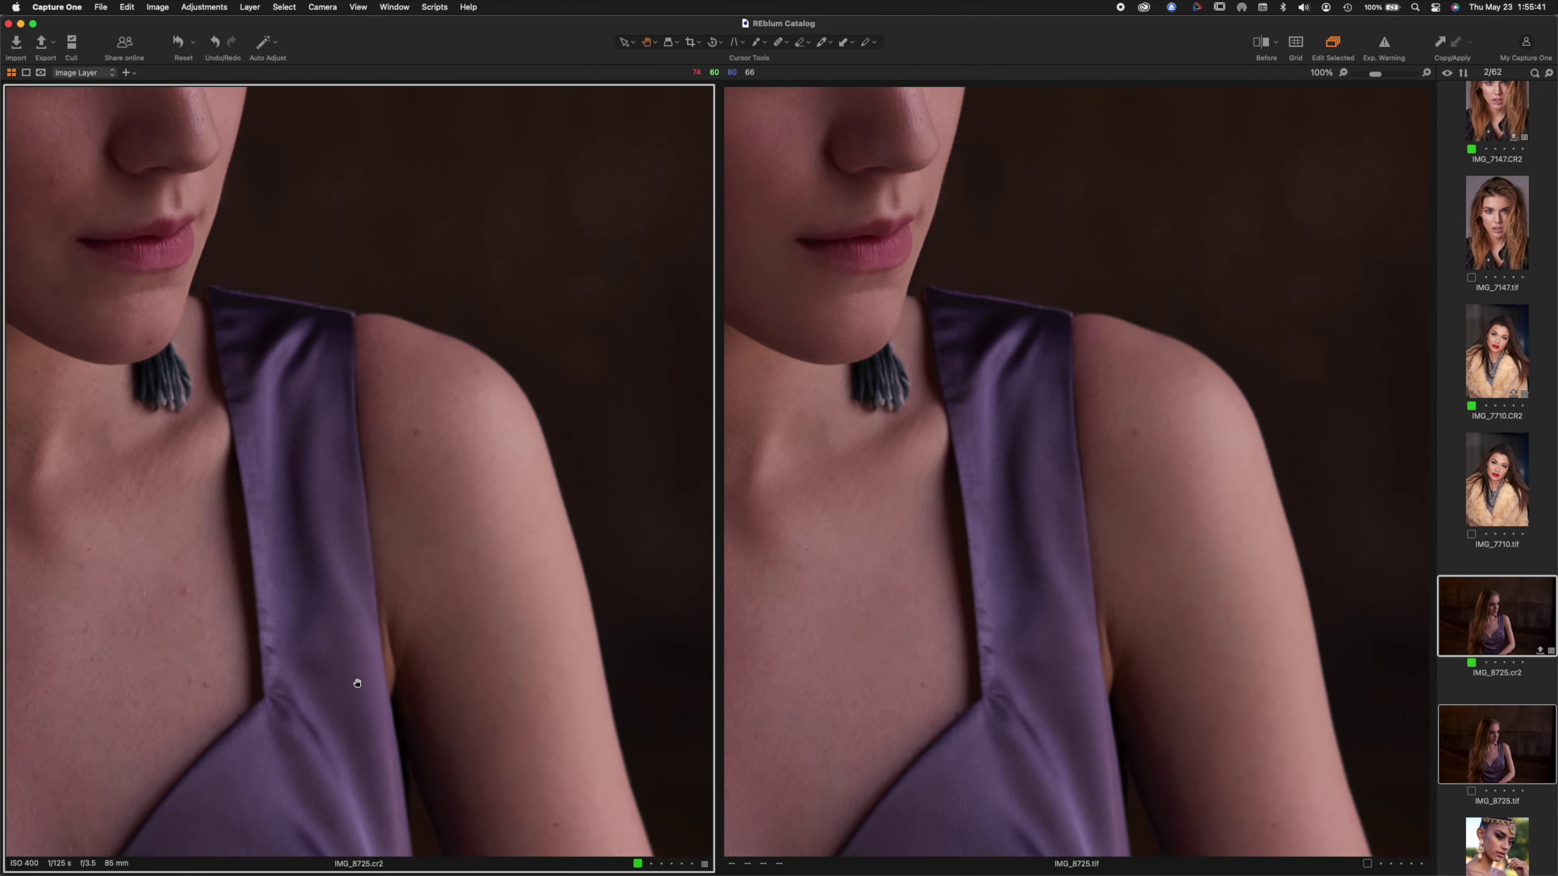
drag(610, 746, 539, 515)
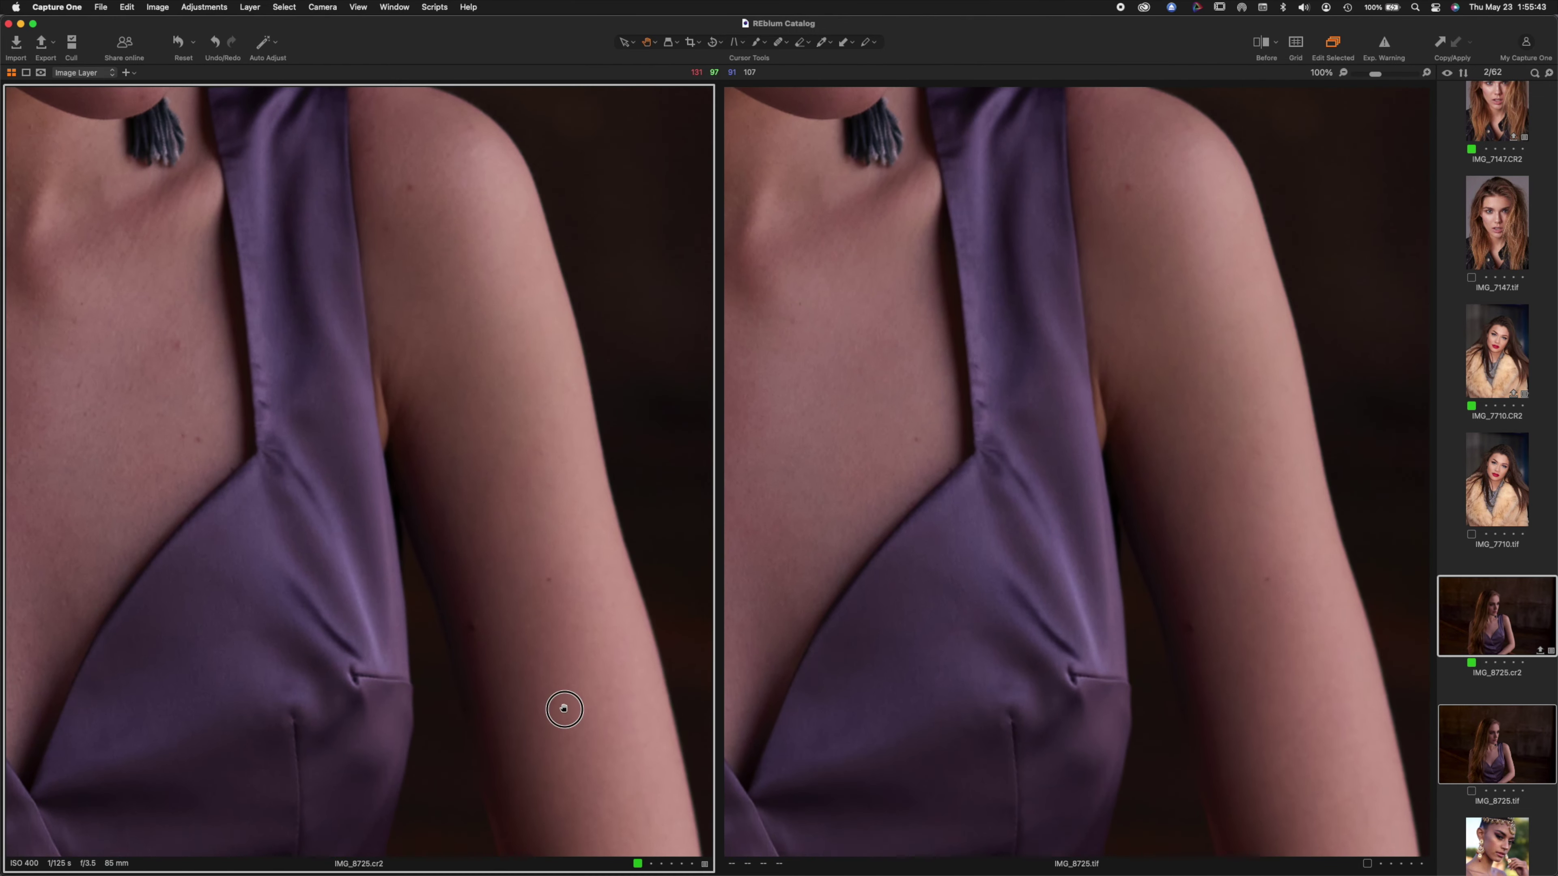
drag(560, 609, 503, 498)
drag(468, 698, 619, 574)
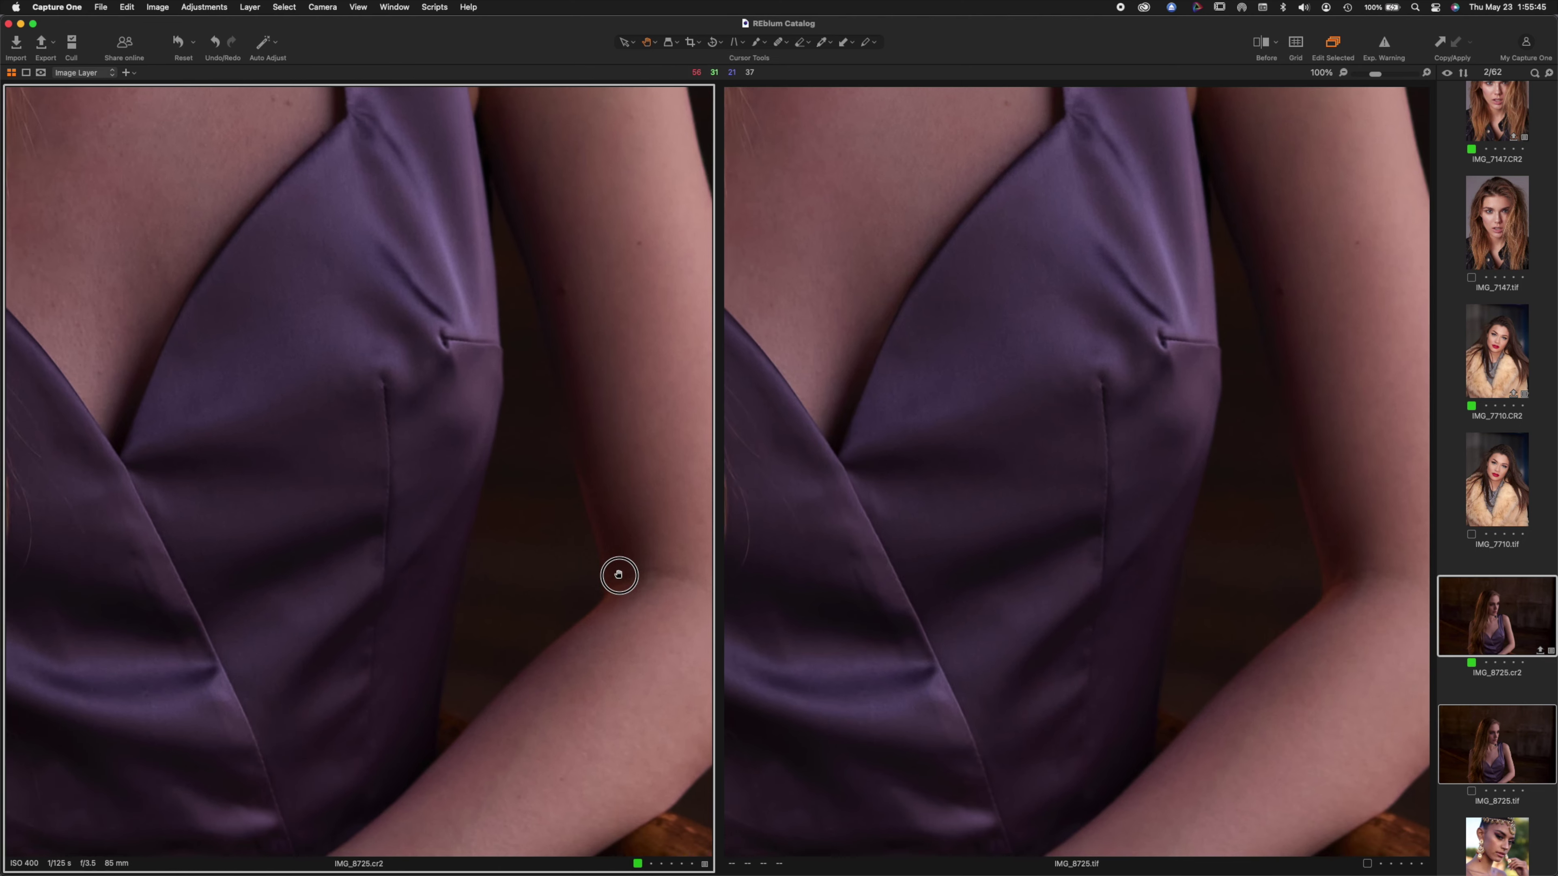
click(431, 557)
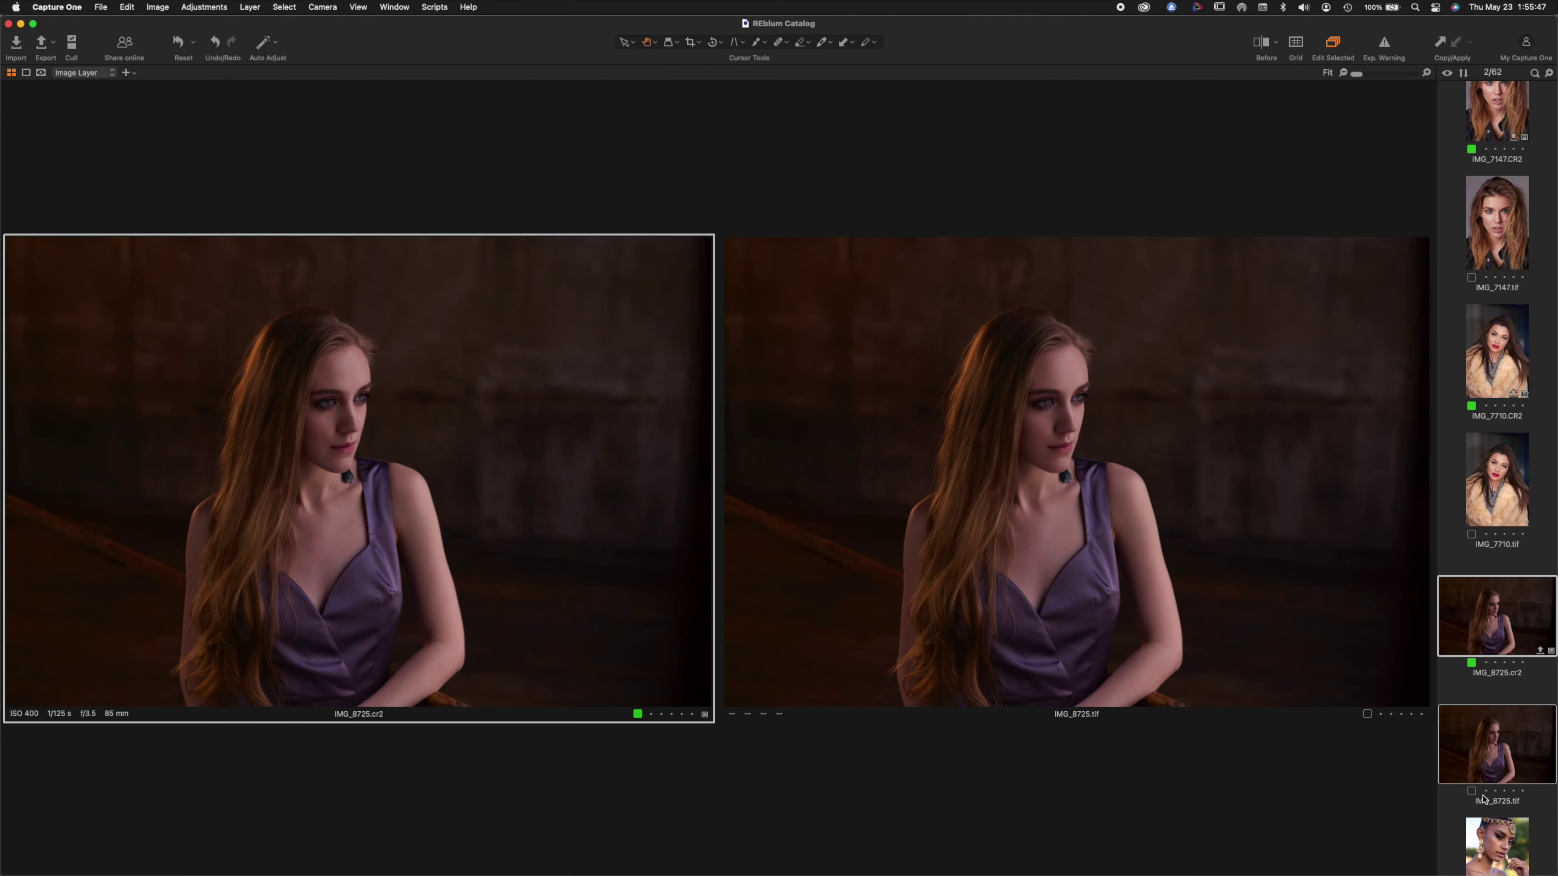
Step: Show IMG_8813.CR2 and IMG_8813.tif side by side with the woman's cheek enlarged to 100%
scroll(1483, 797, down, 2)
click(1500, 753)
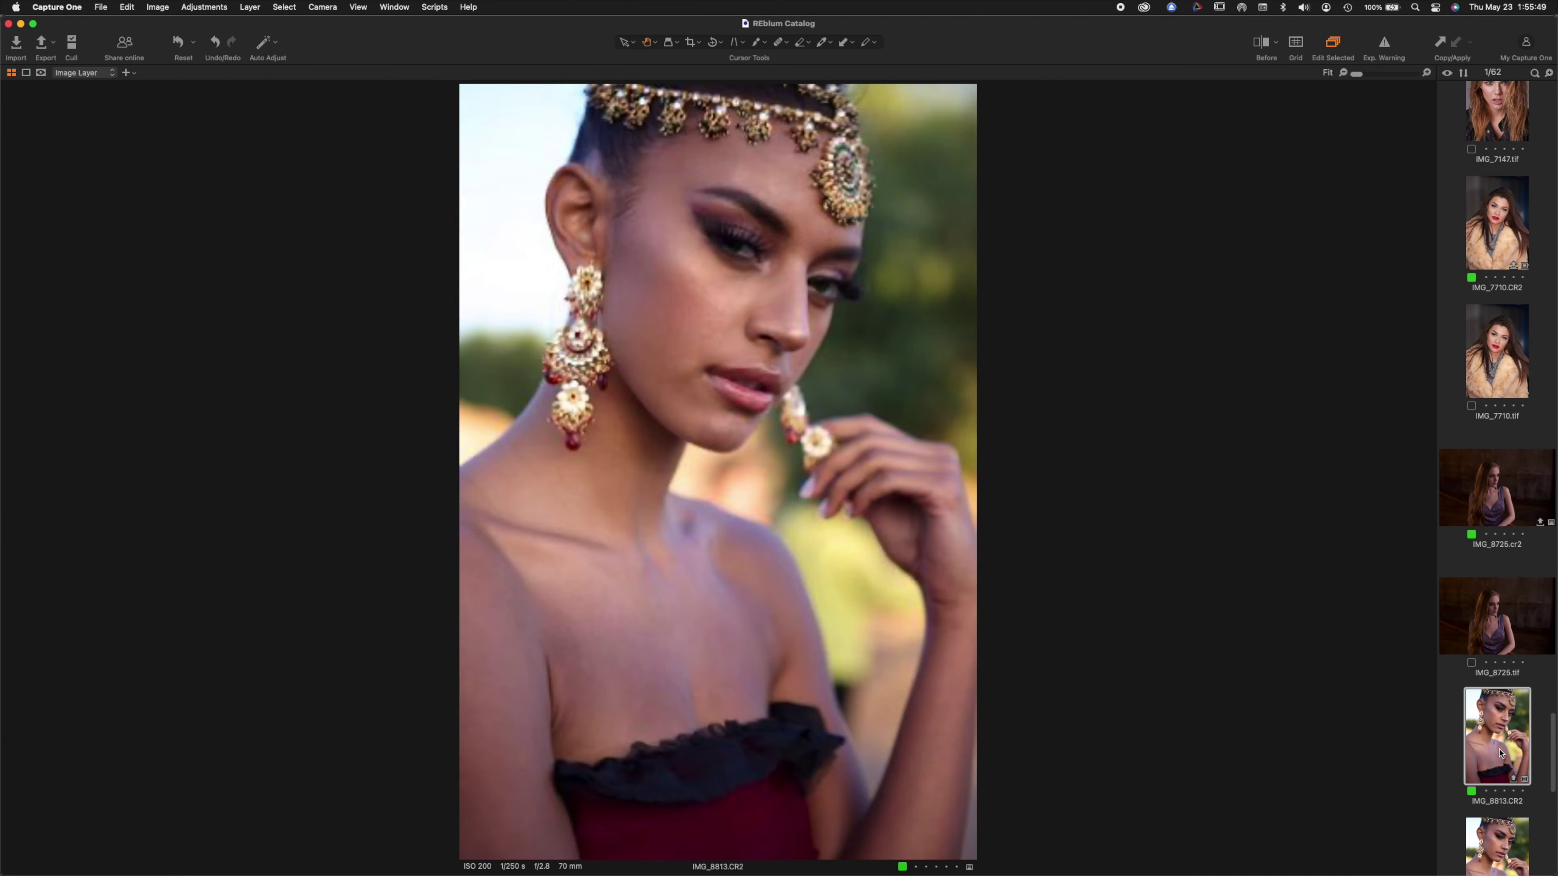
super+click(1498, 835)
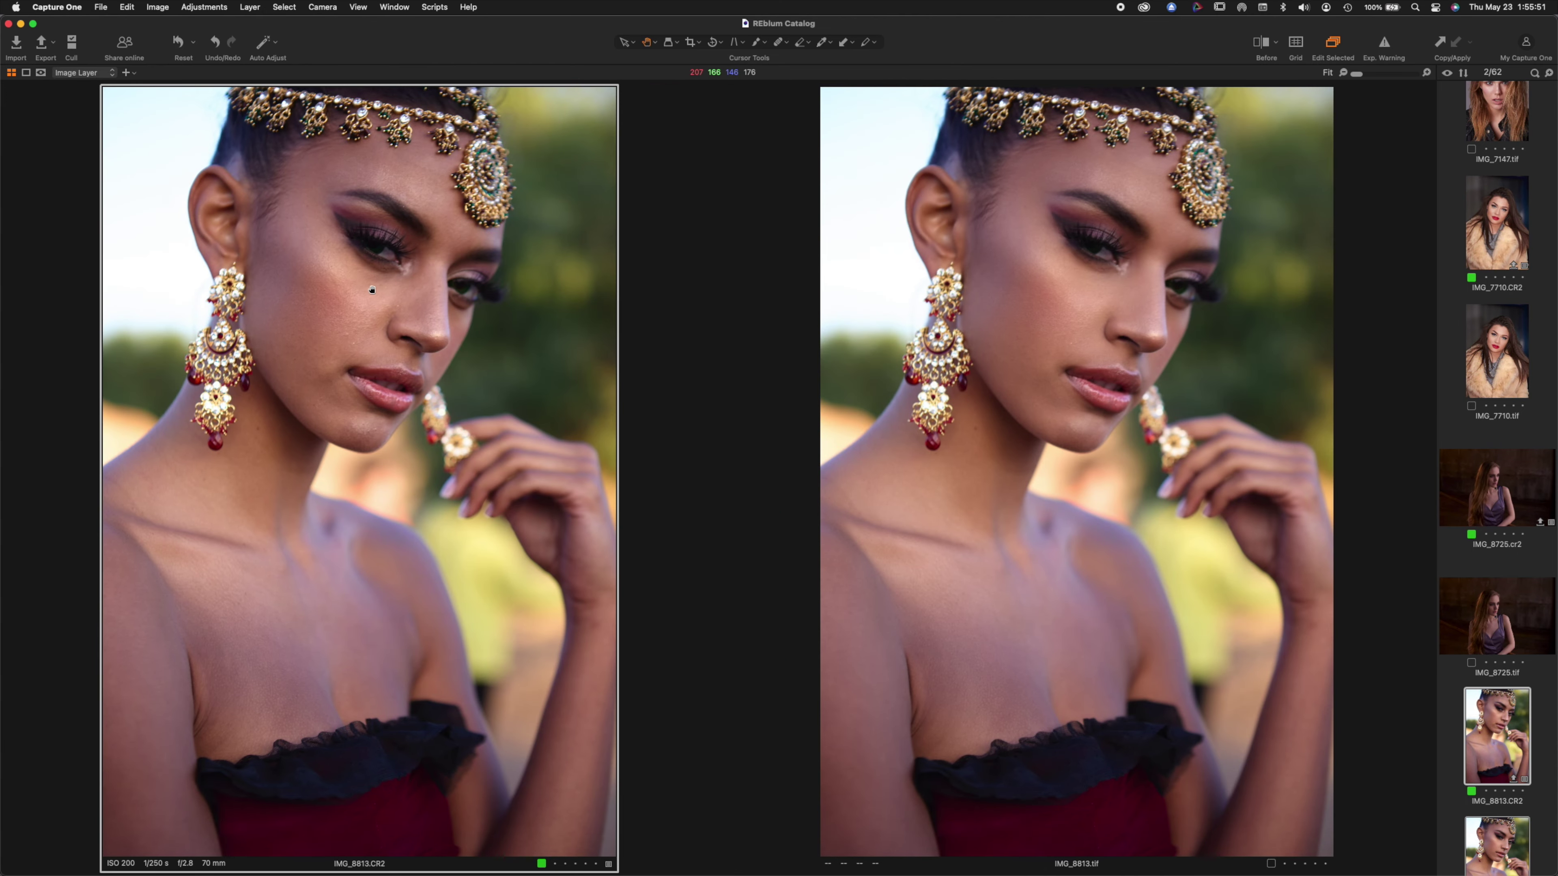
click(372, 290)
Step: Compare the cheek, lips, chin, nose and eye areas in the IMG_8813 pair at 100%, then fit both images to view
drag(532, 514, 612, 390)
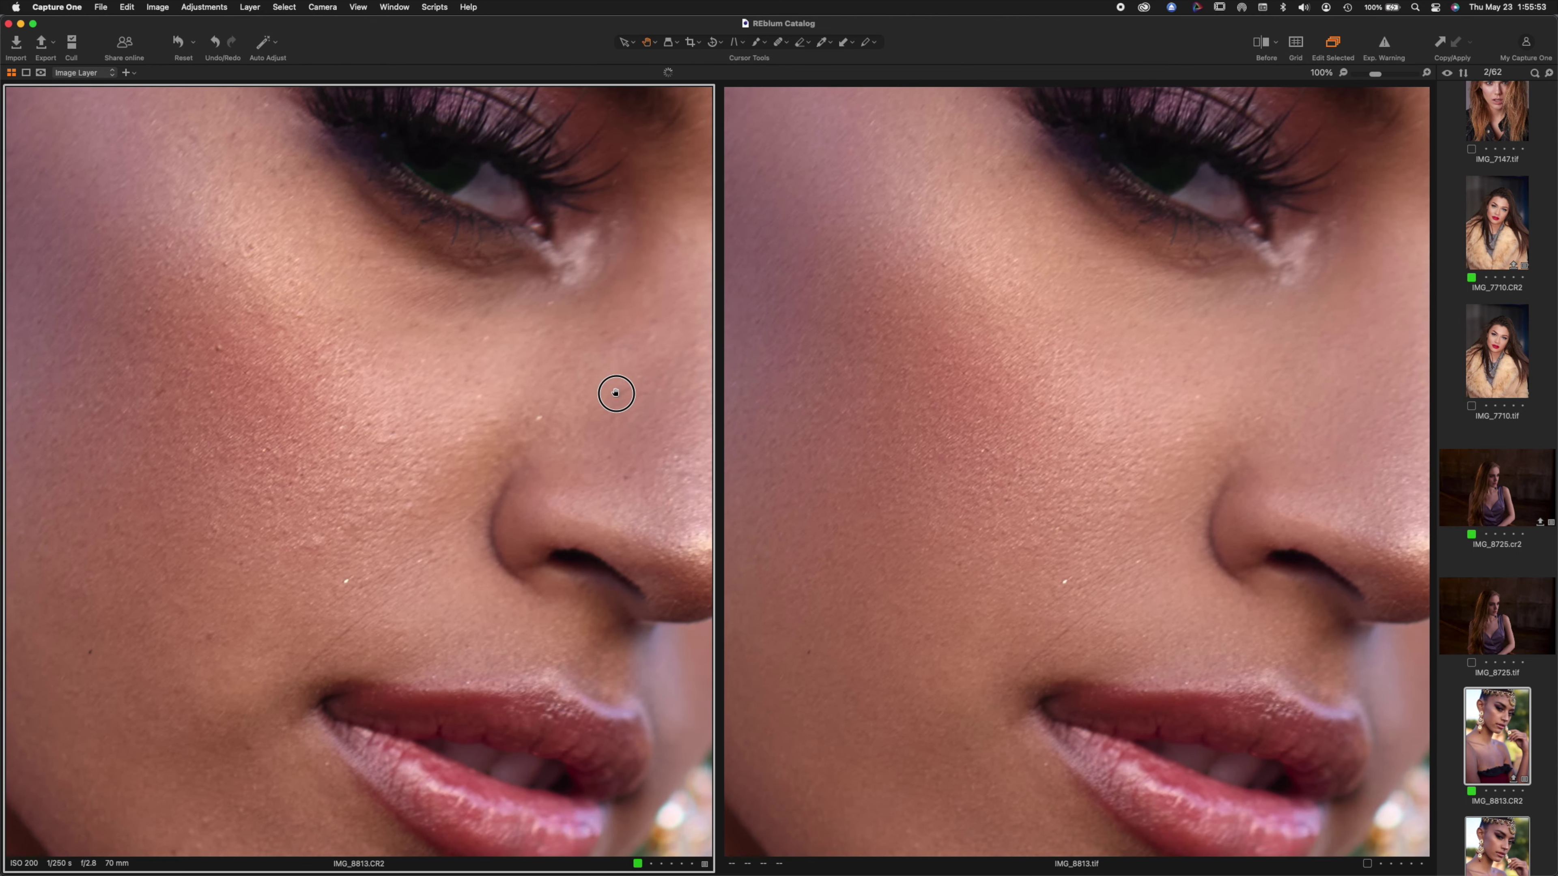
drag(291, 534, 304, 313)
drag(438, 616, 362, 490)
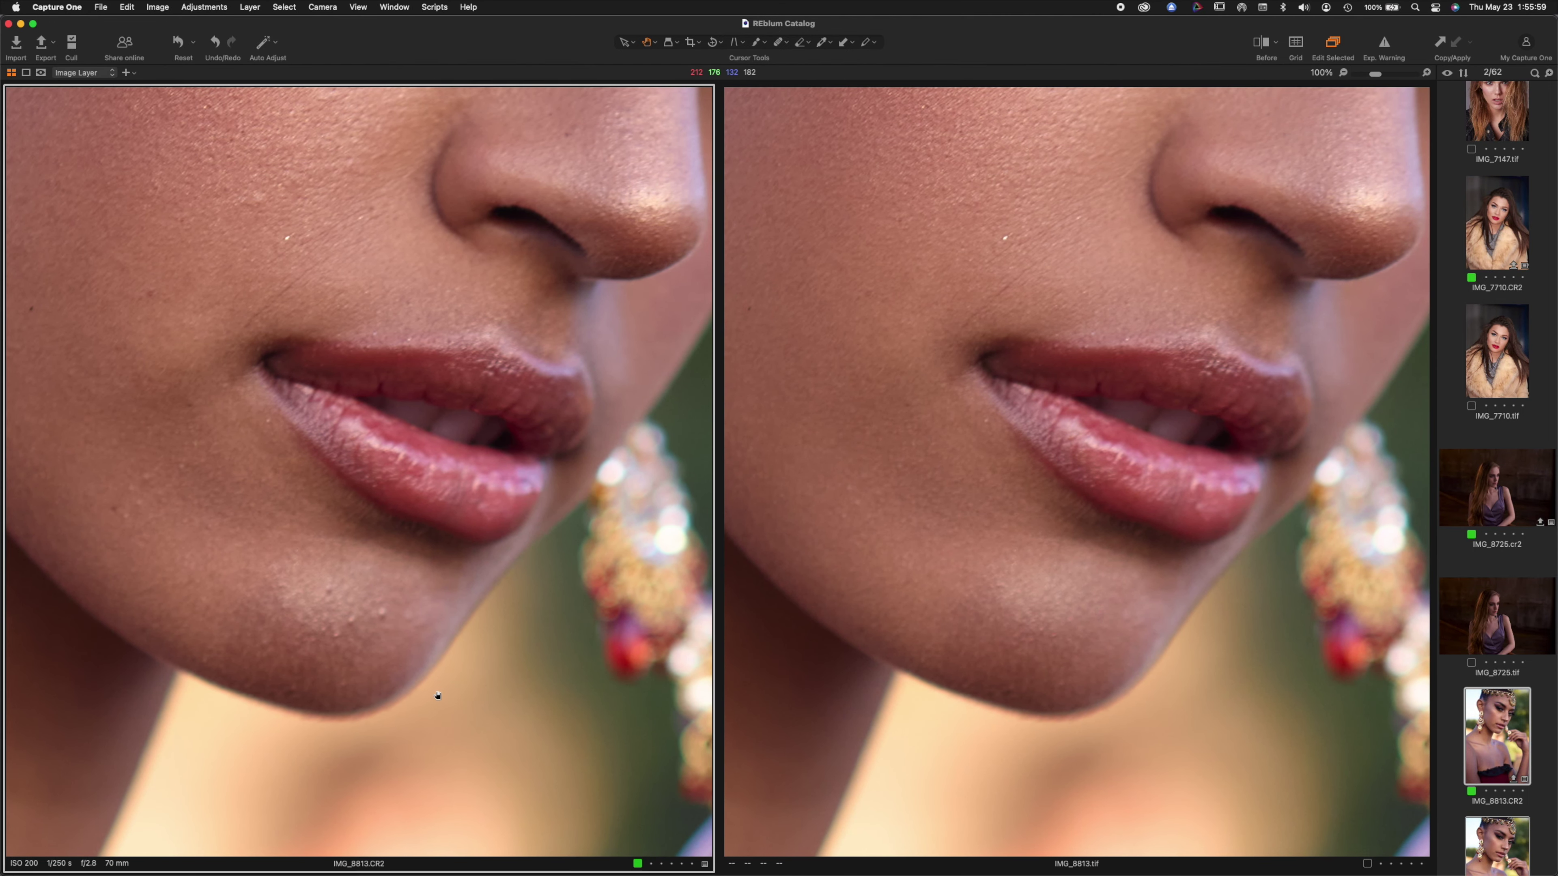
click(497, 468)
scroll(561, 327, up, 15)
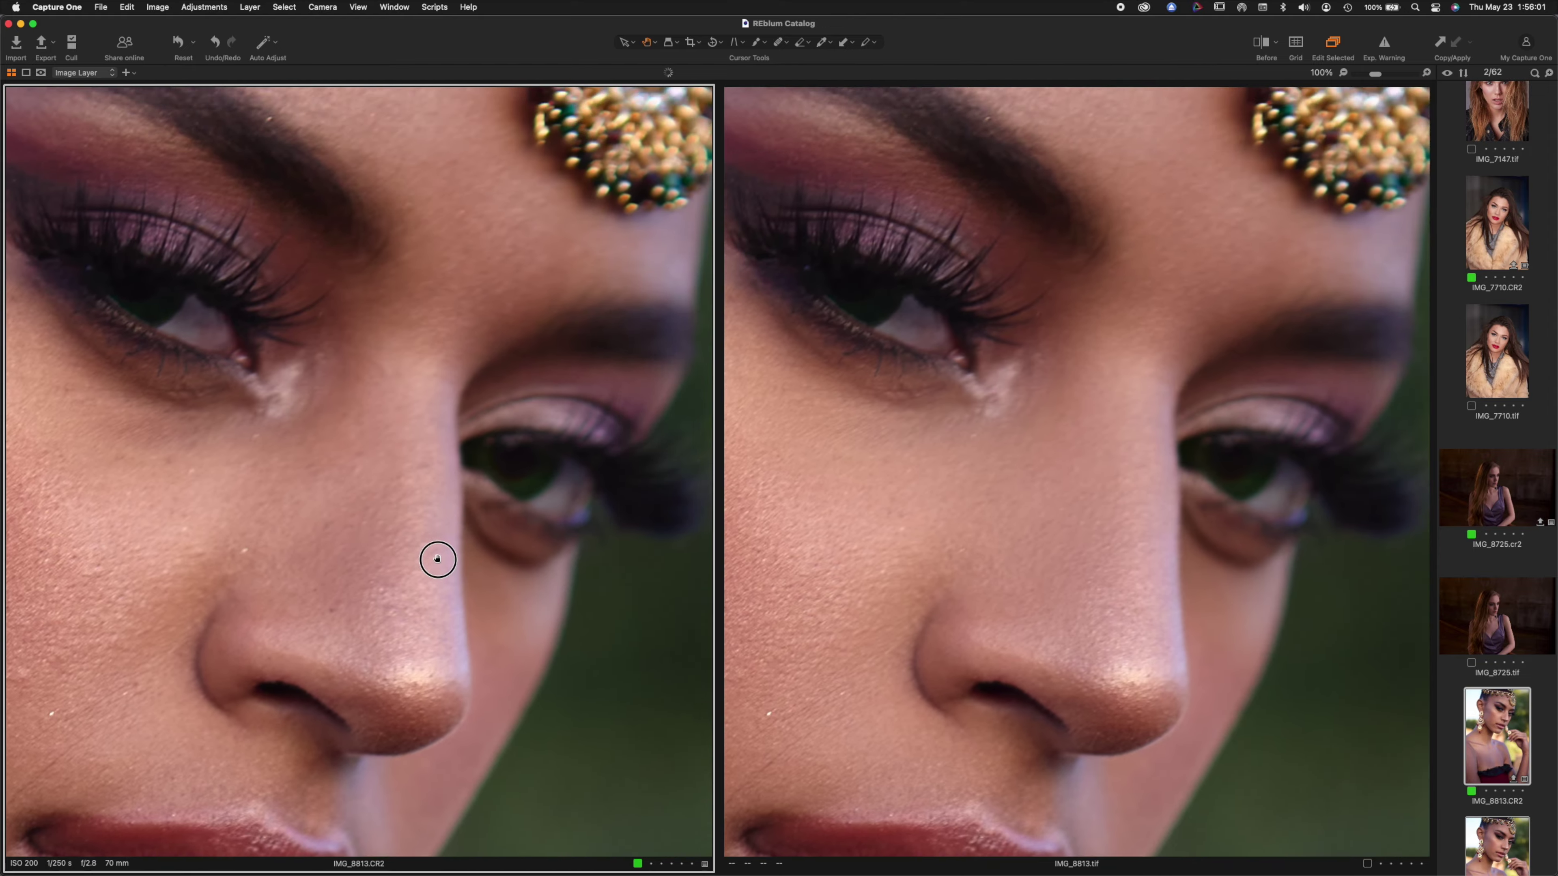
scroll(361, 545, down, 10)
scroll(360, 546, left, 10)
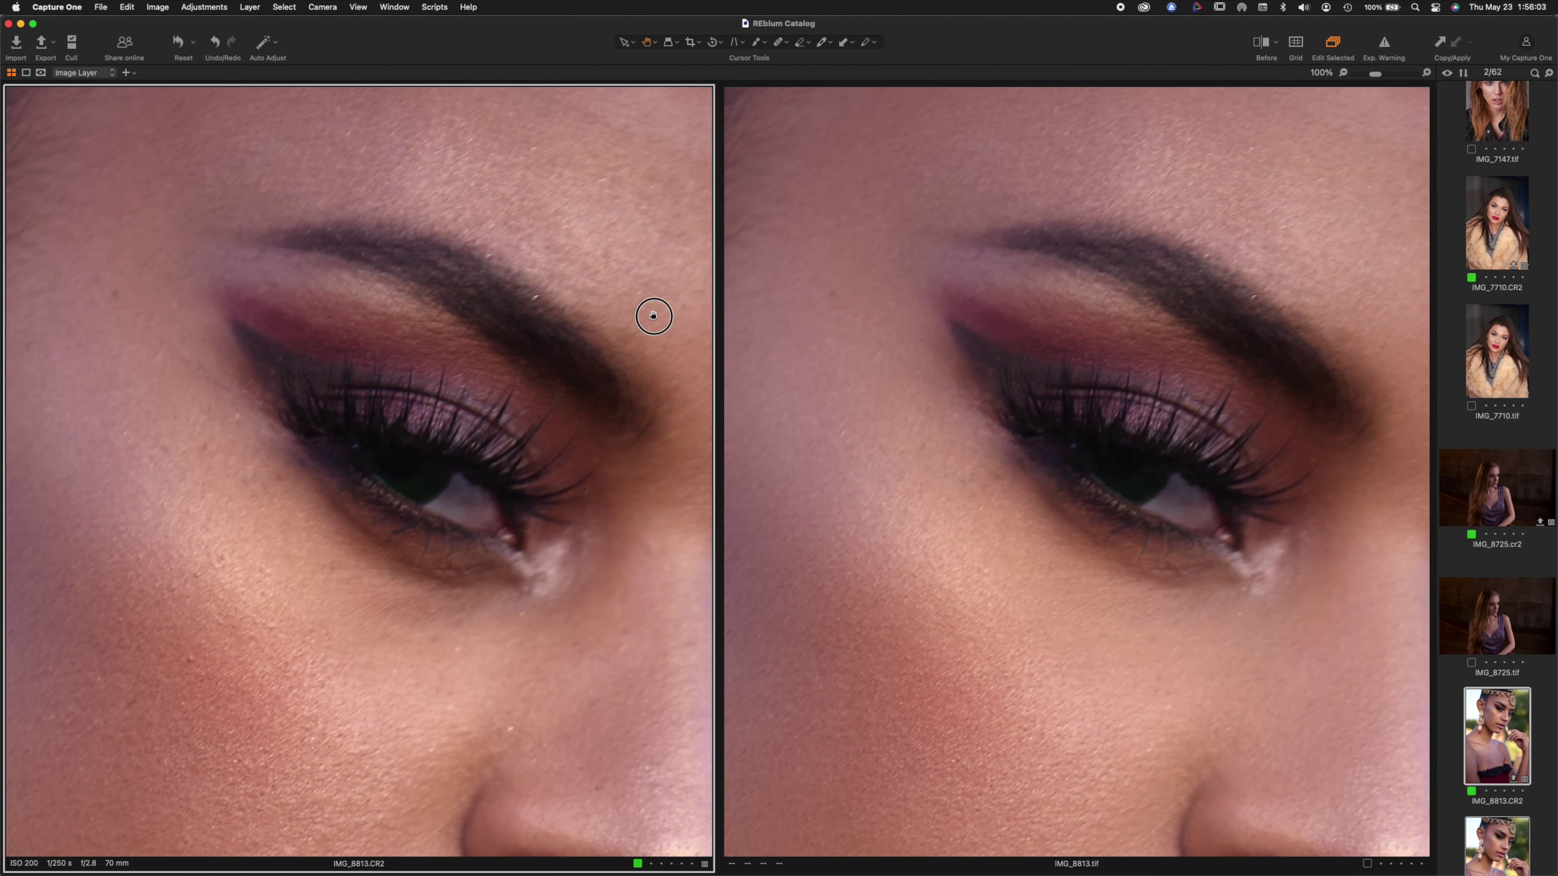
double_click(488, 475)
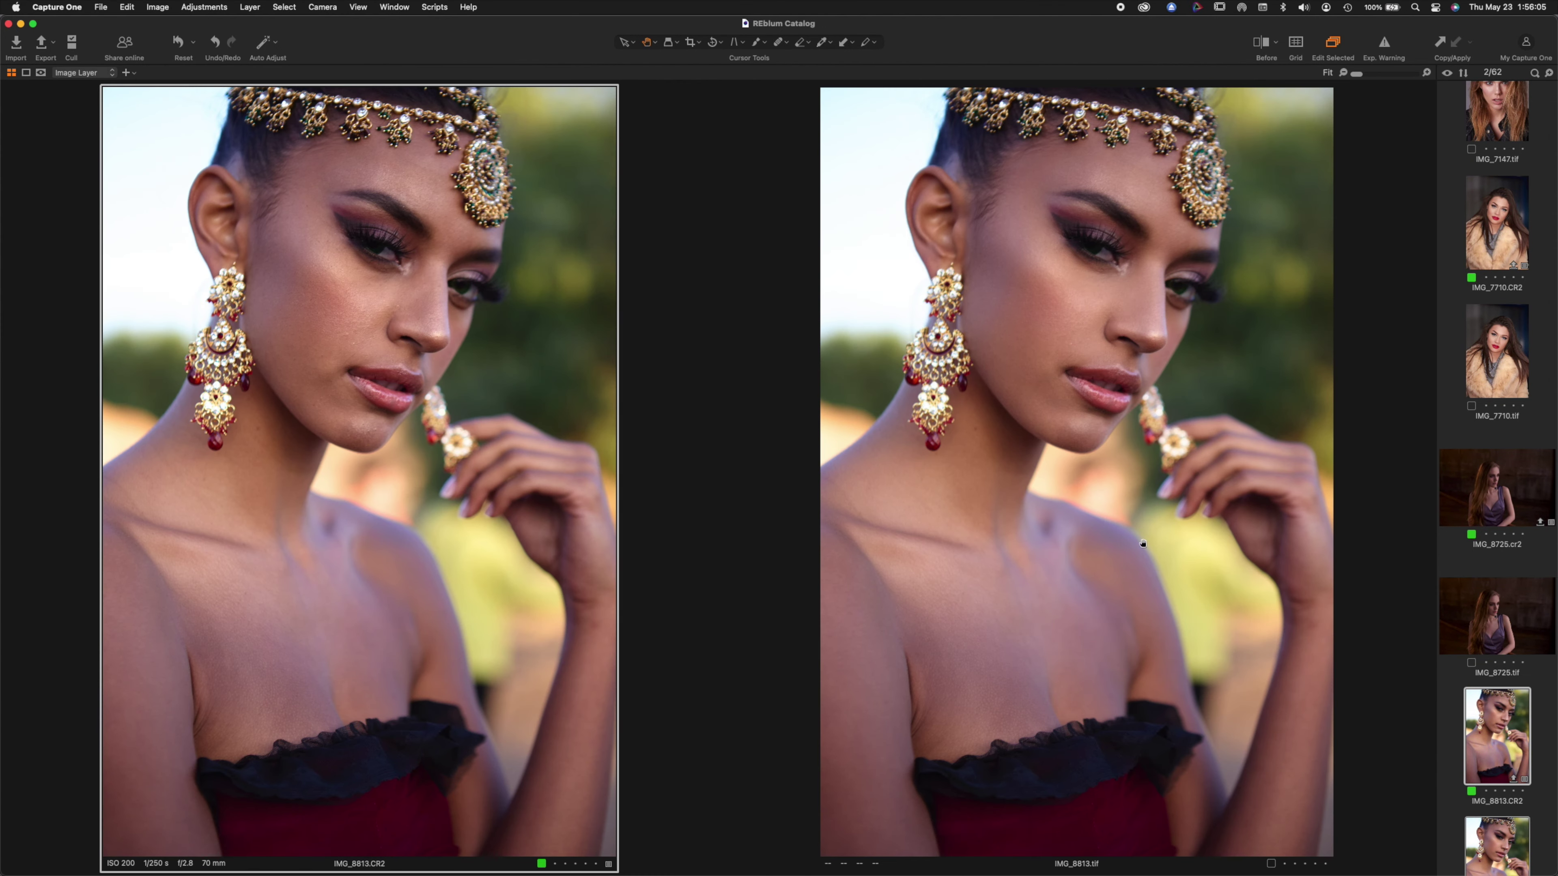
Step: Show L7D_1884.dng and L7D_1884.tif side by side with the woman's nose area enlarged to 100%
scroll(1514, 652, down, 6)
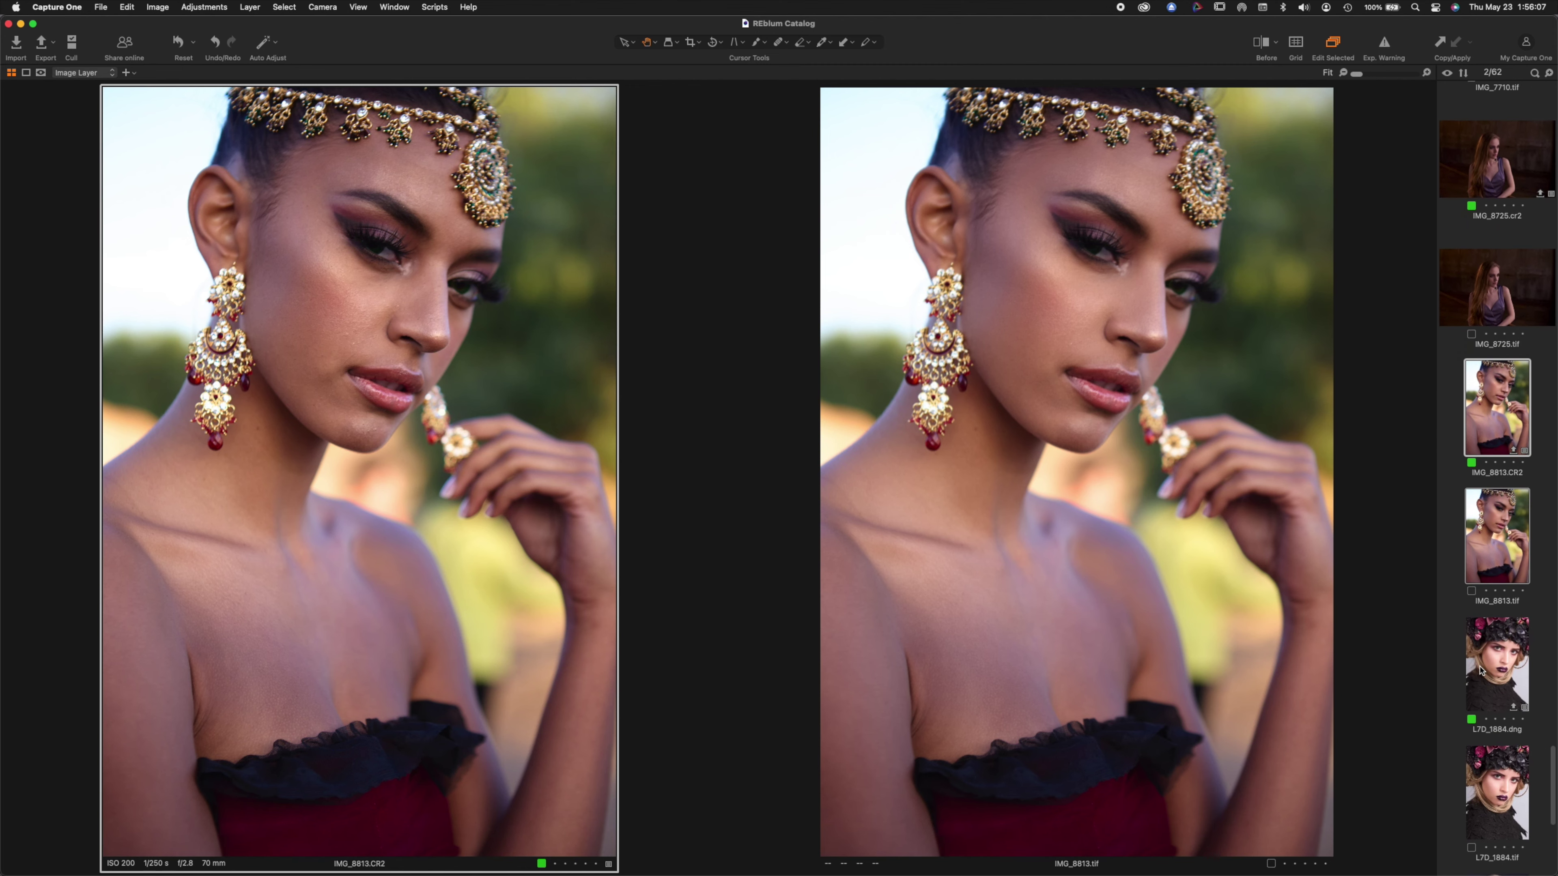
click(1497, 659)
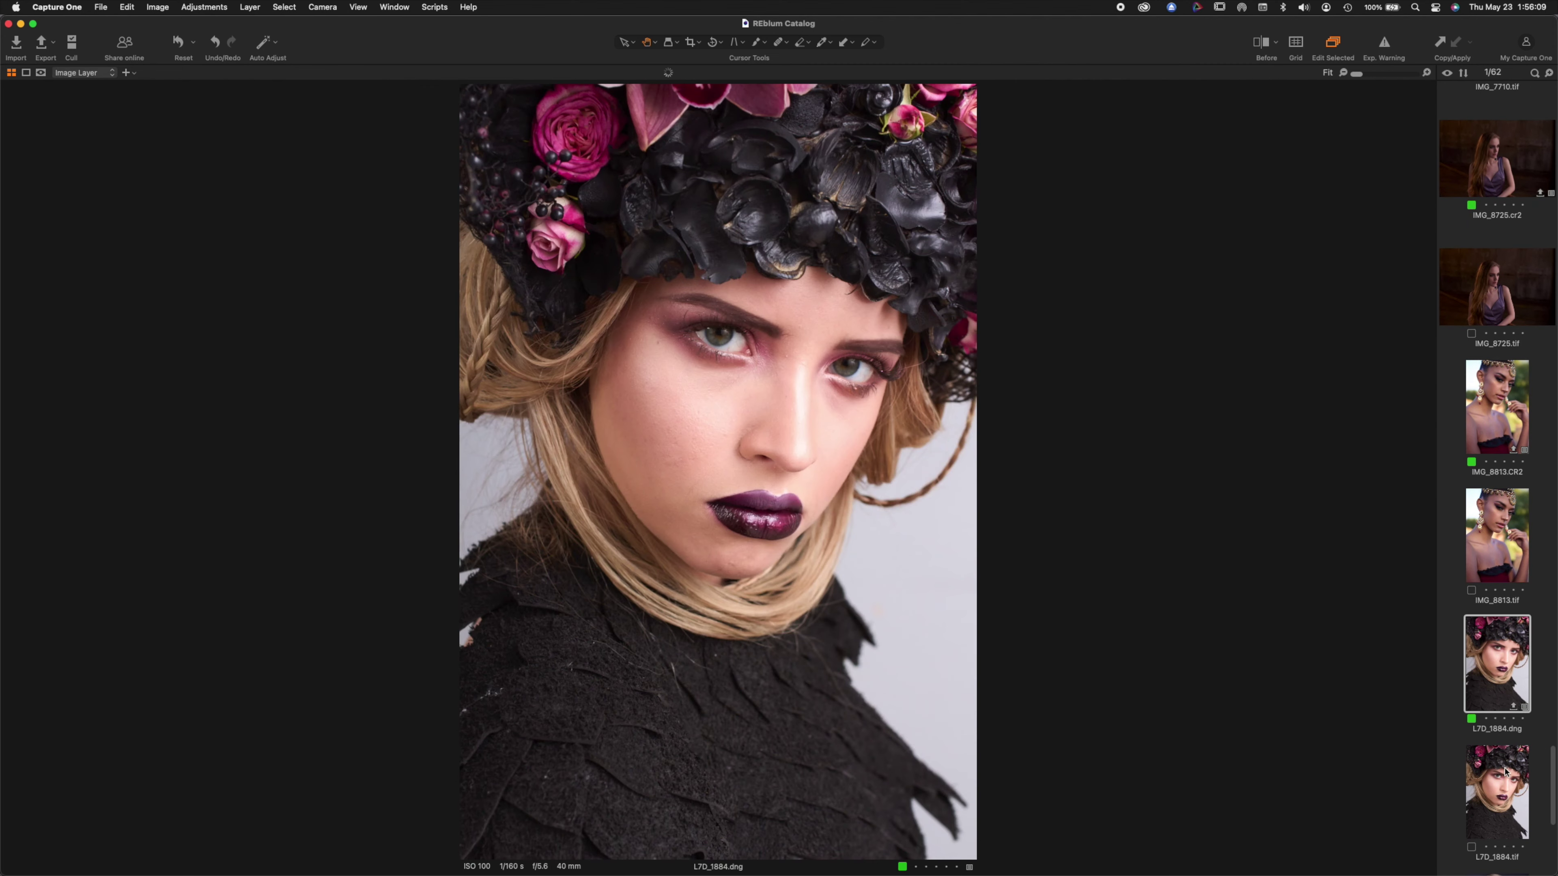
super+click(1502, 767)
double_click(410, 427)
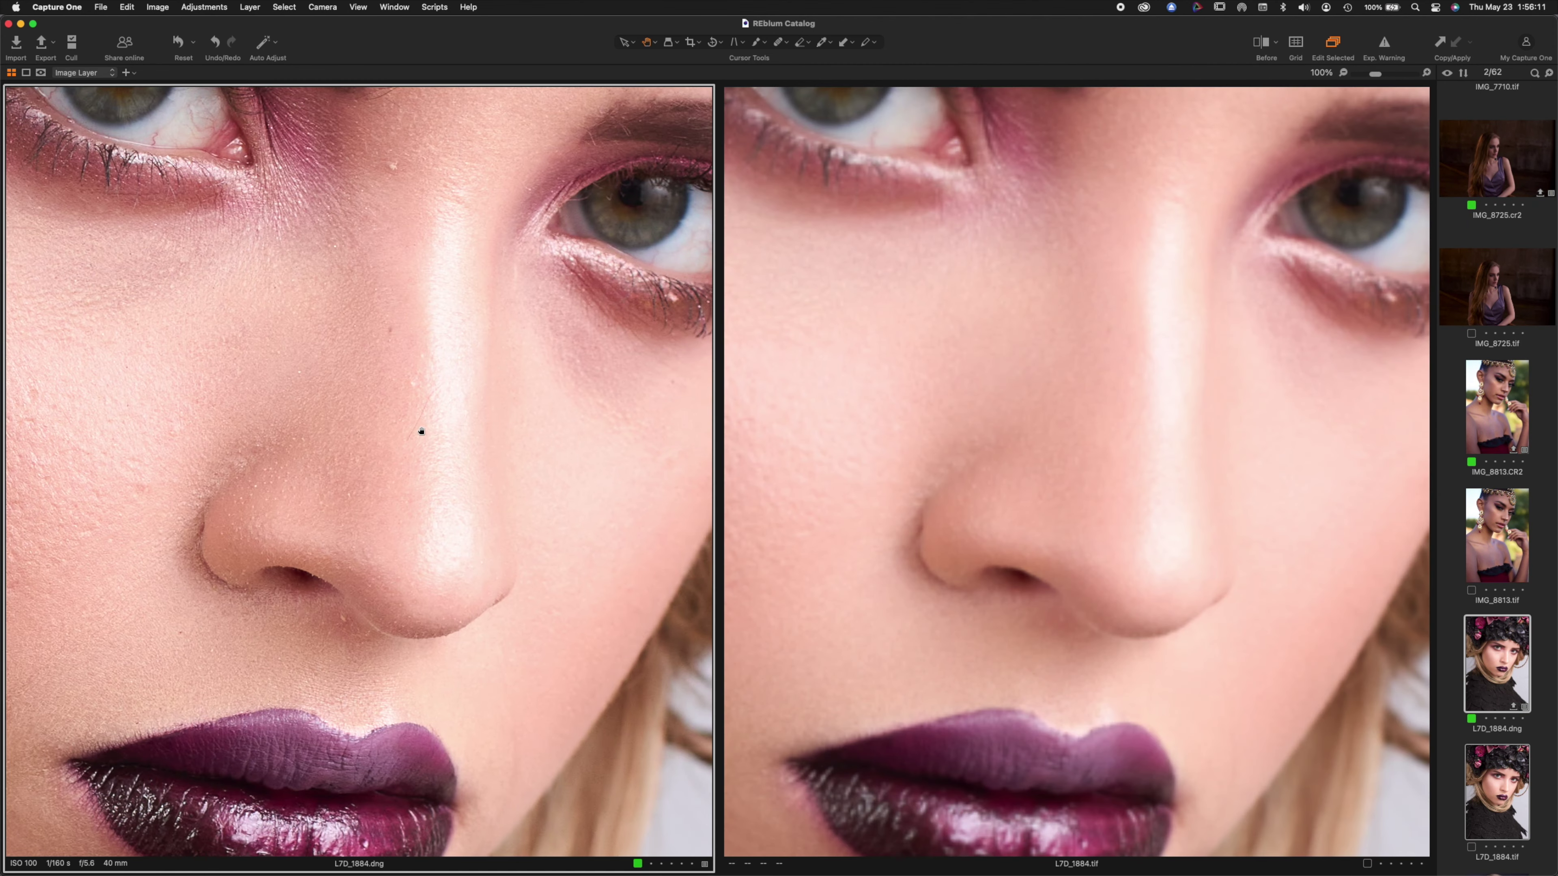
Step: Compare the nose bridge, cheek, lip and chin texture in the L7D_1884 pair at 100%
drag(417, 330, 347, 466)
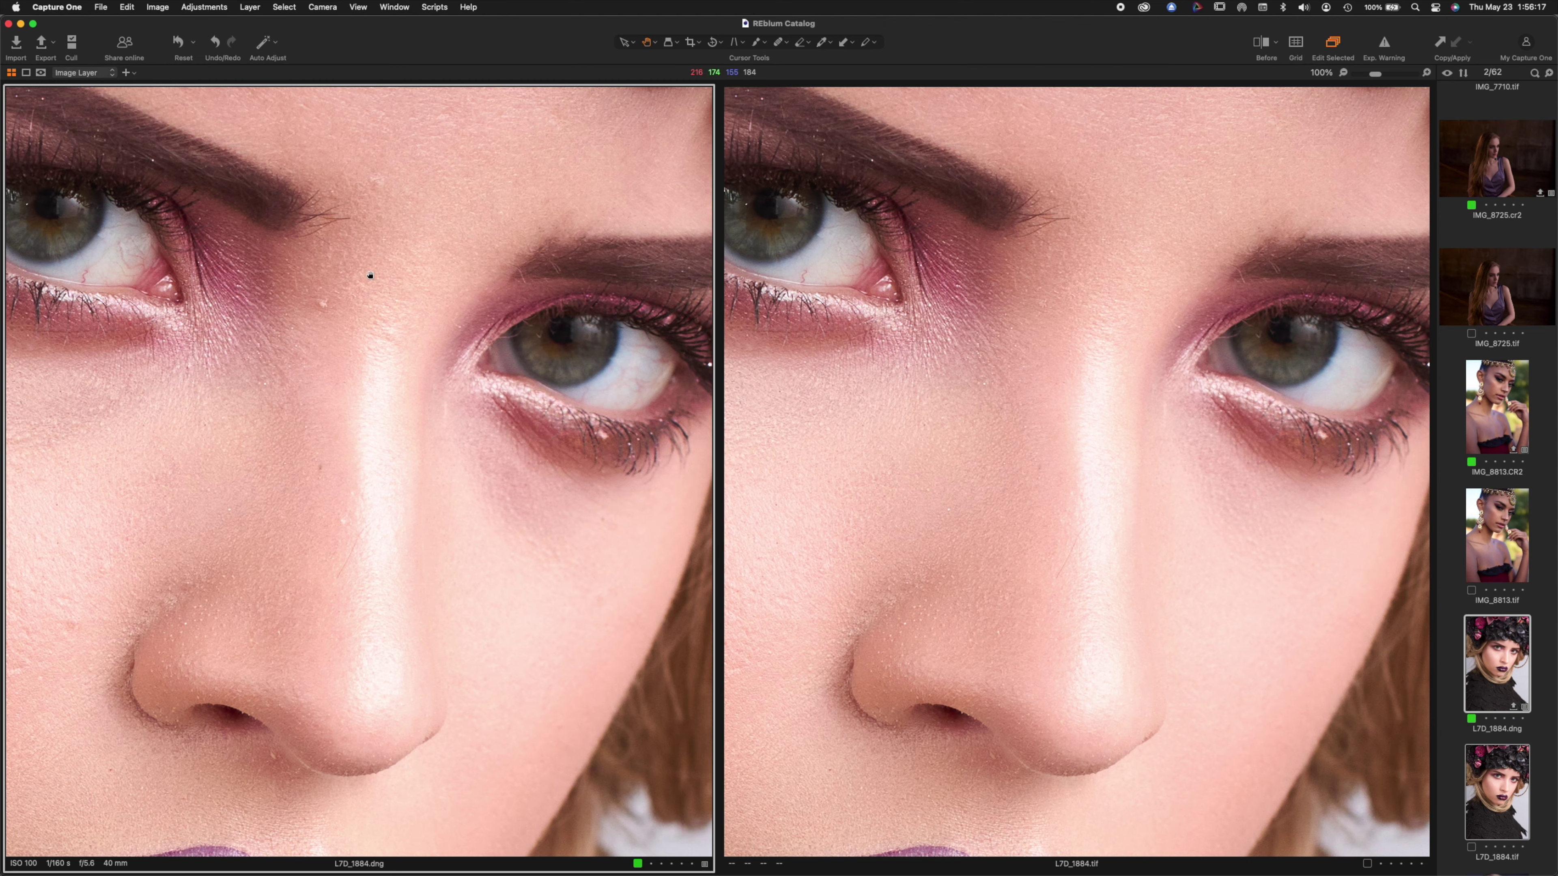
drag(209, 591, 417, 410)
drag(317, 497, 466, 465)
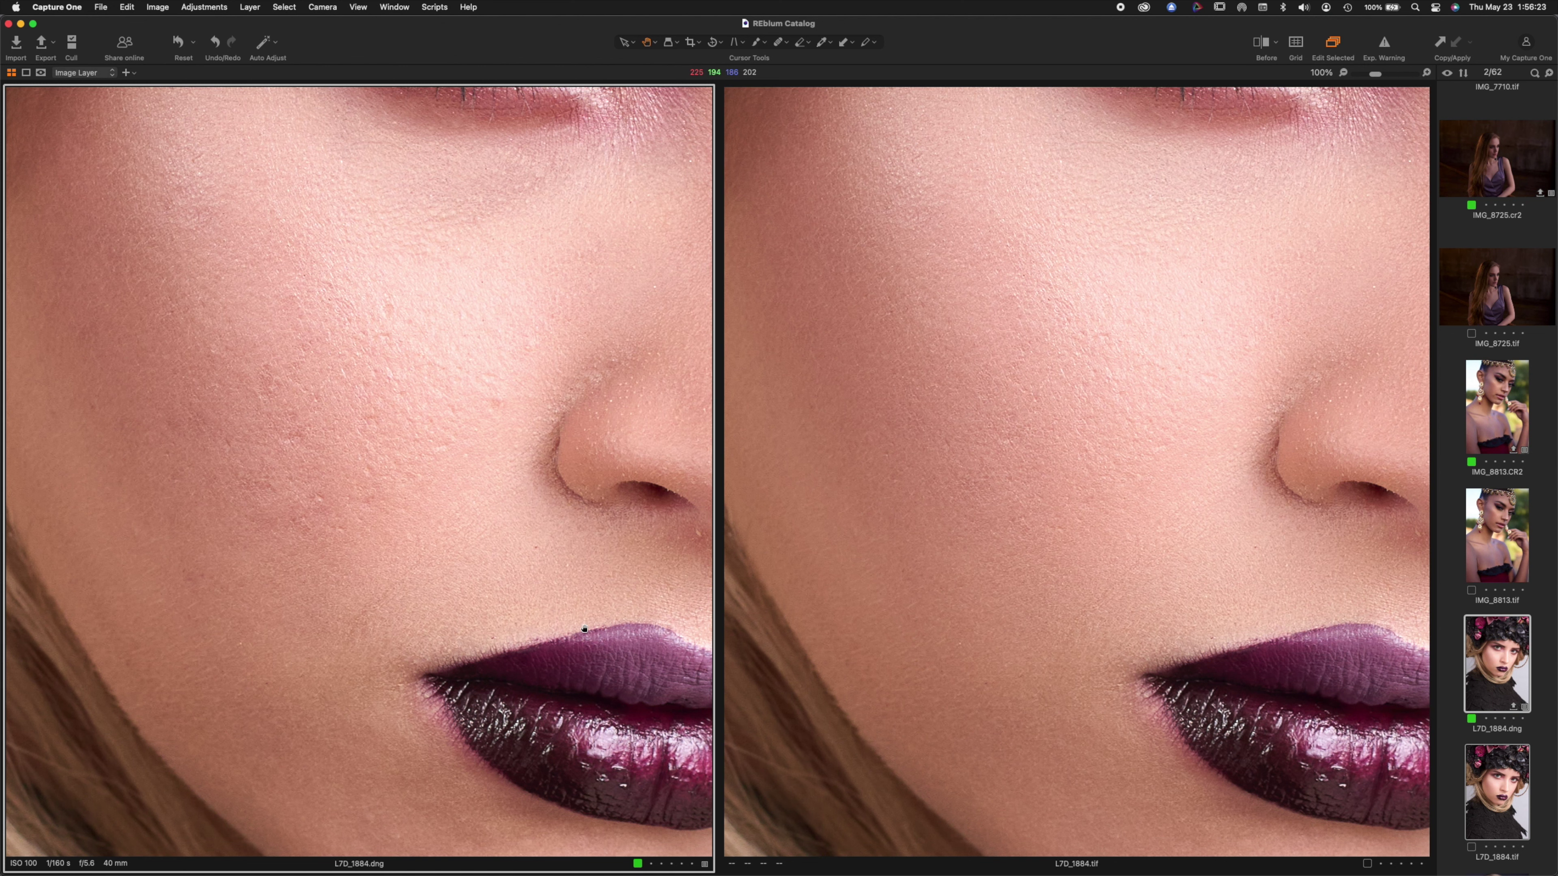
drag(586, 628, 448, 405)
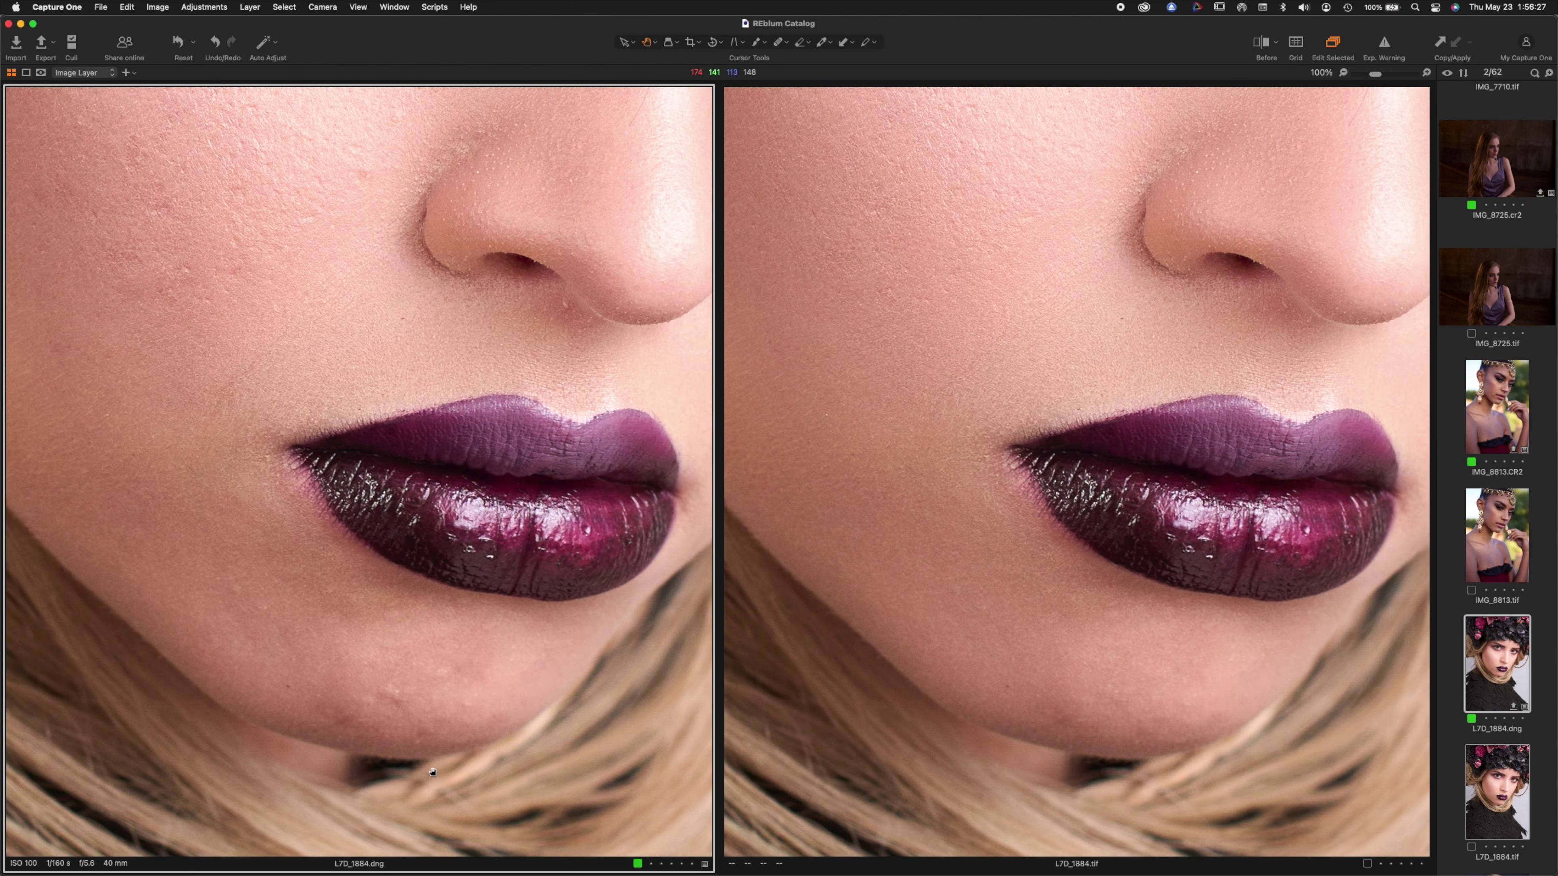
drag(538, 572, 317, 724)
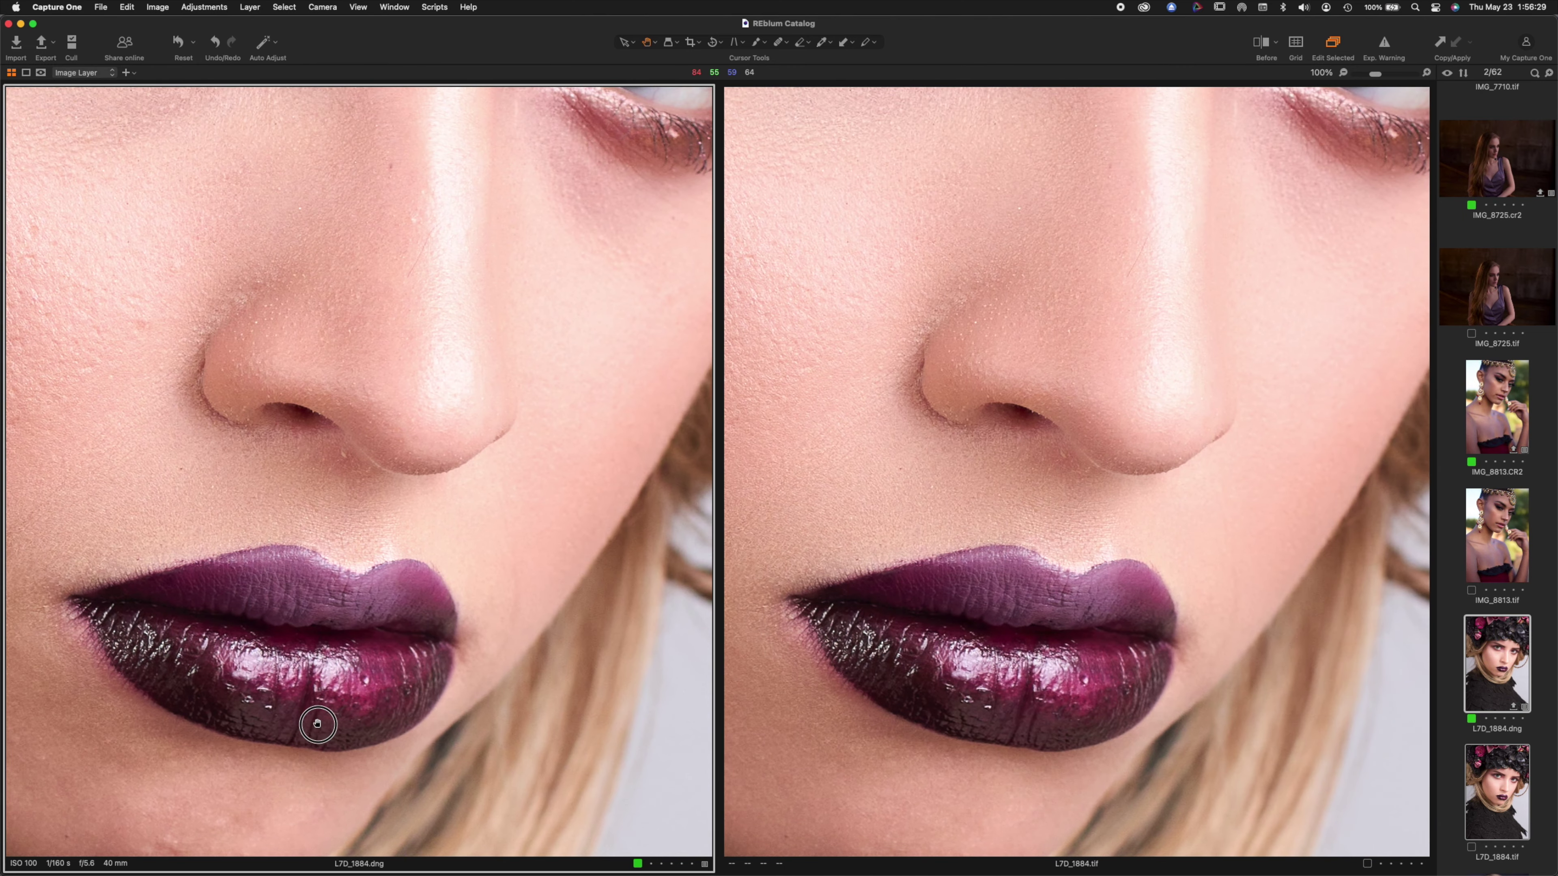
Step: Compare both eye areas, the forehead and the upper cheek in the L7D_1884 pair at 100%, then fit both images to view
drag(584, 522, 497, 817)
drag(573, 393, 606, 576)
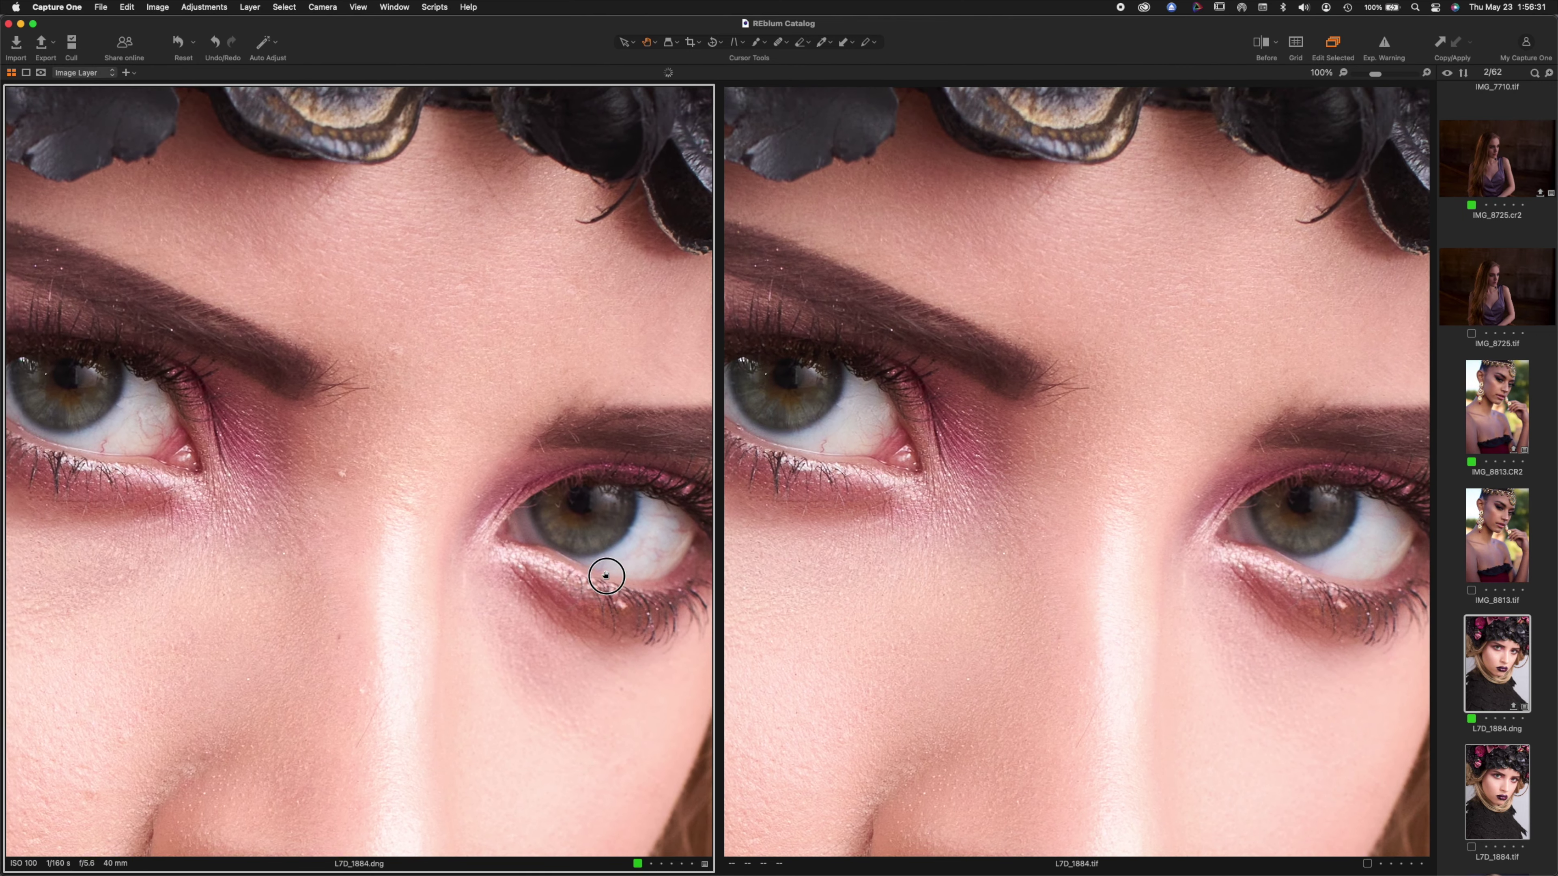
drag(306, 382, 502, 431)
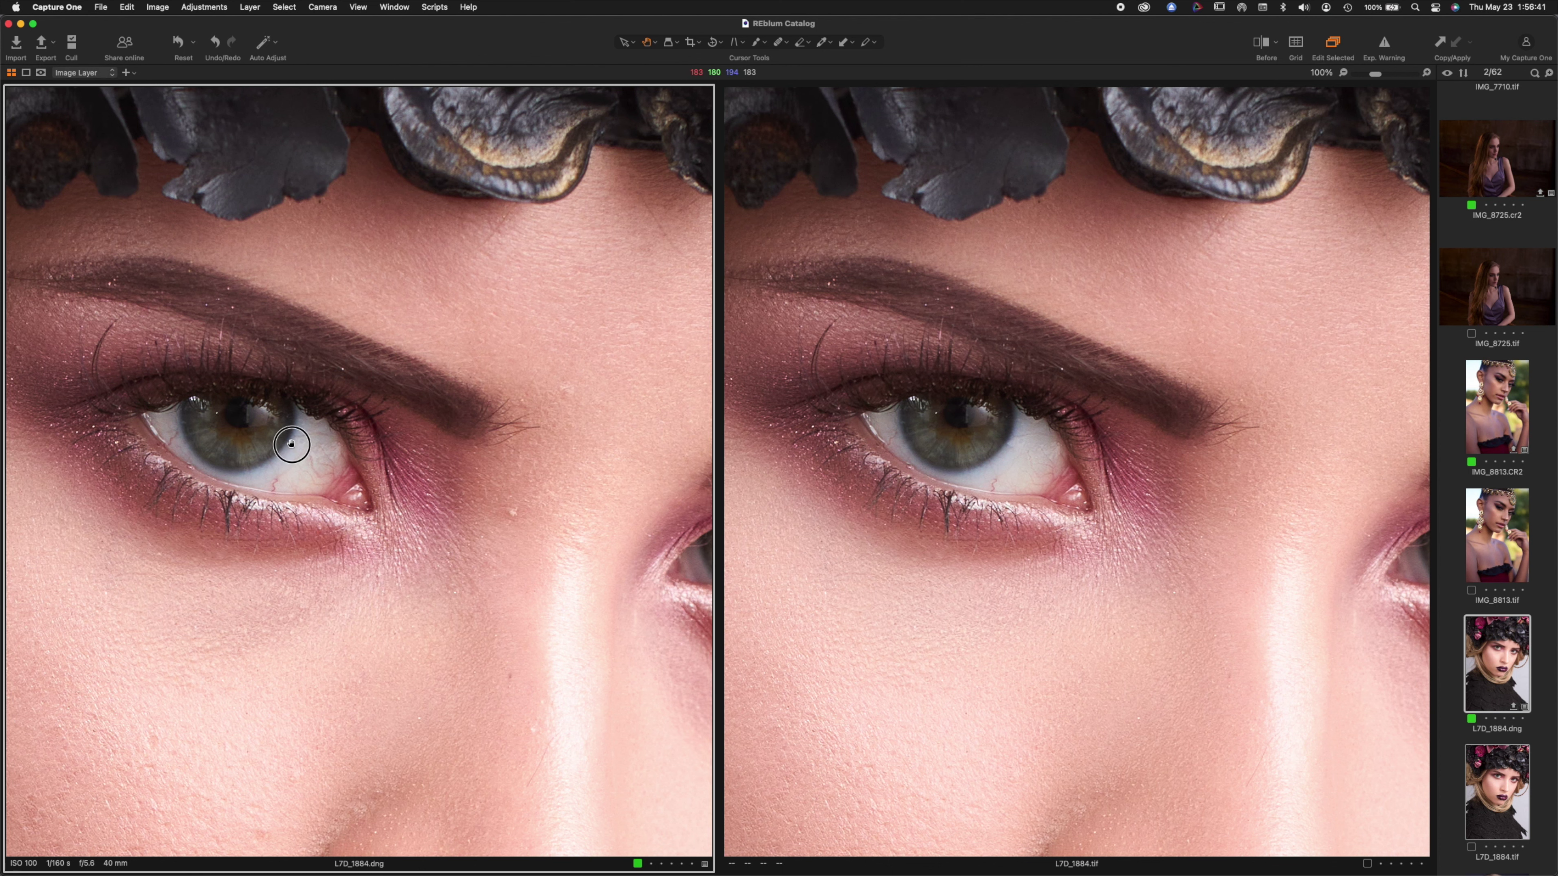
drag(292, 442, 520, 442)
drag(351, 563, 441, 491)
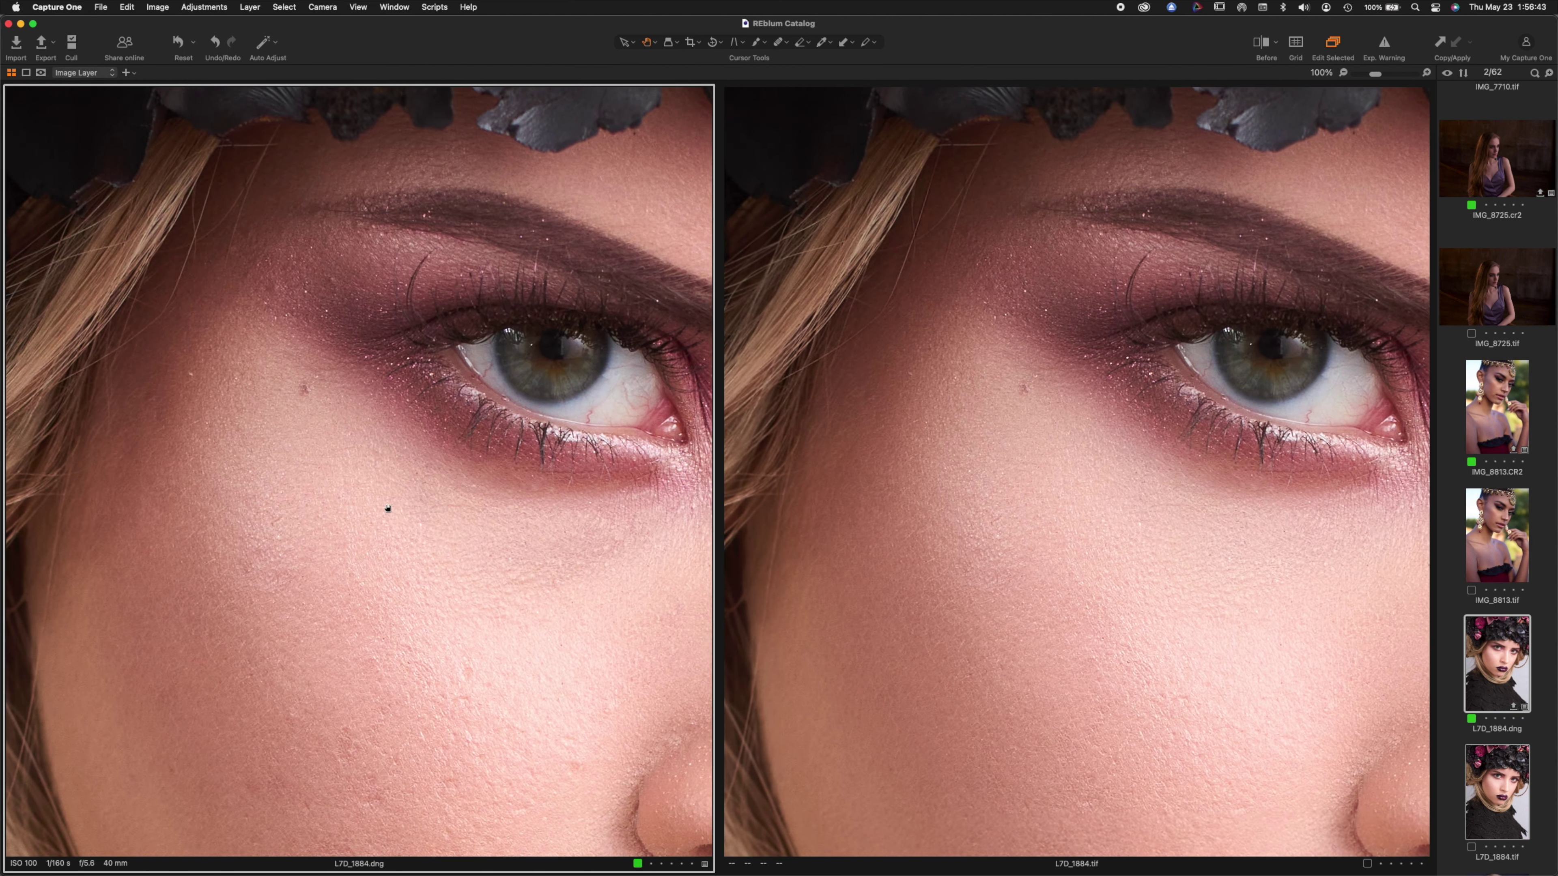
click(452, 508)
Step: Show s.jpg and s.tif side by side with the woman's eye and cheek enlarged to 100%
scroll(1515, 728, down, 6)
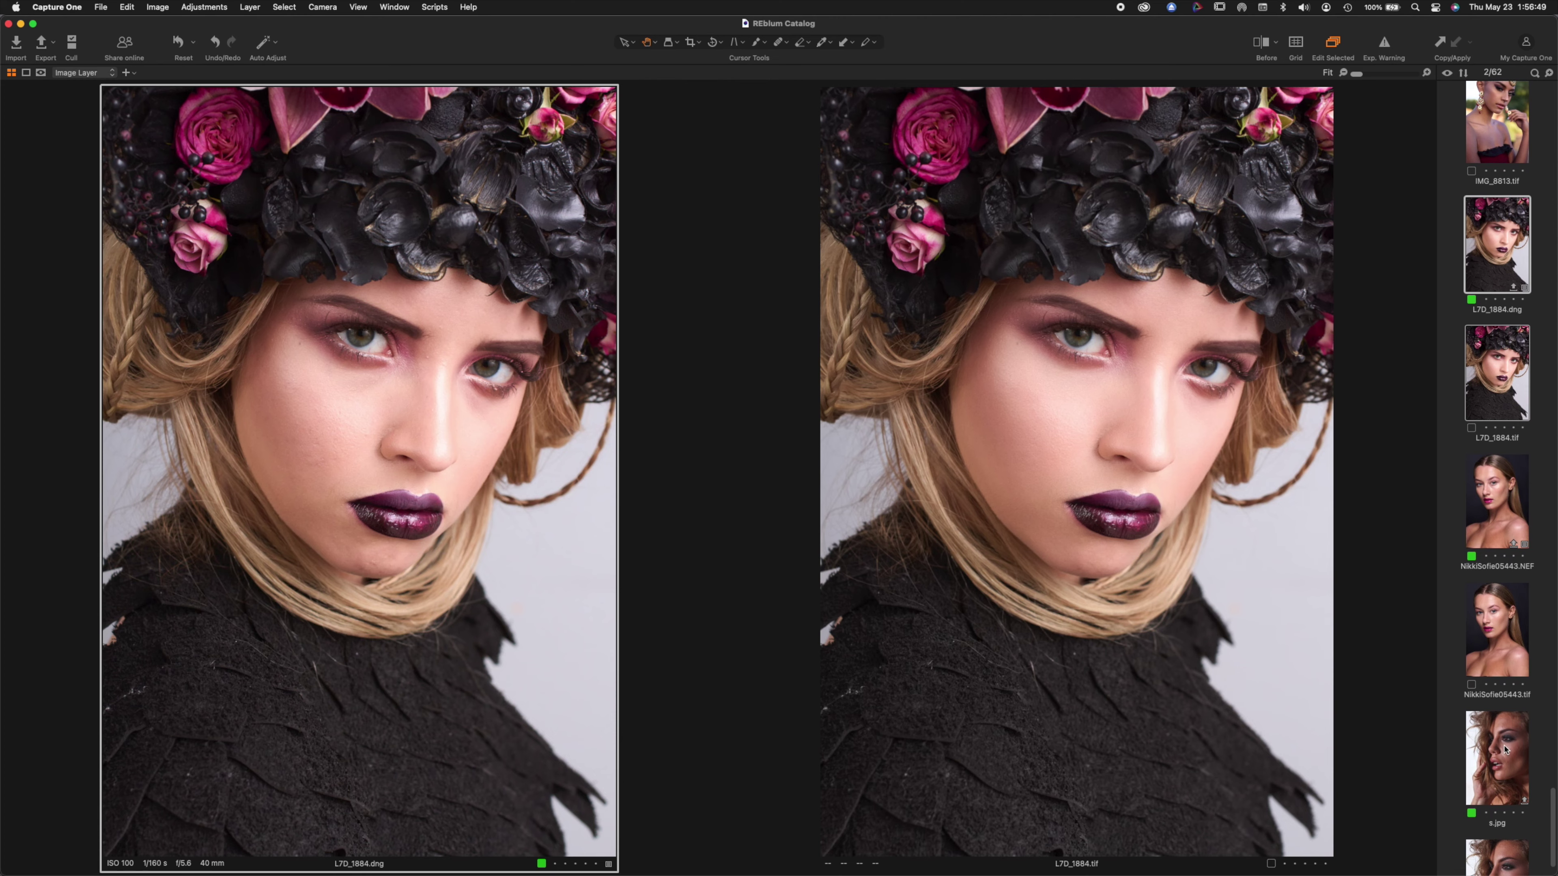
click(1505, 750)
scroll(1506, 749, down, 2)
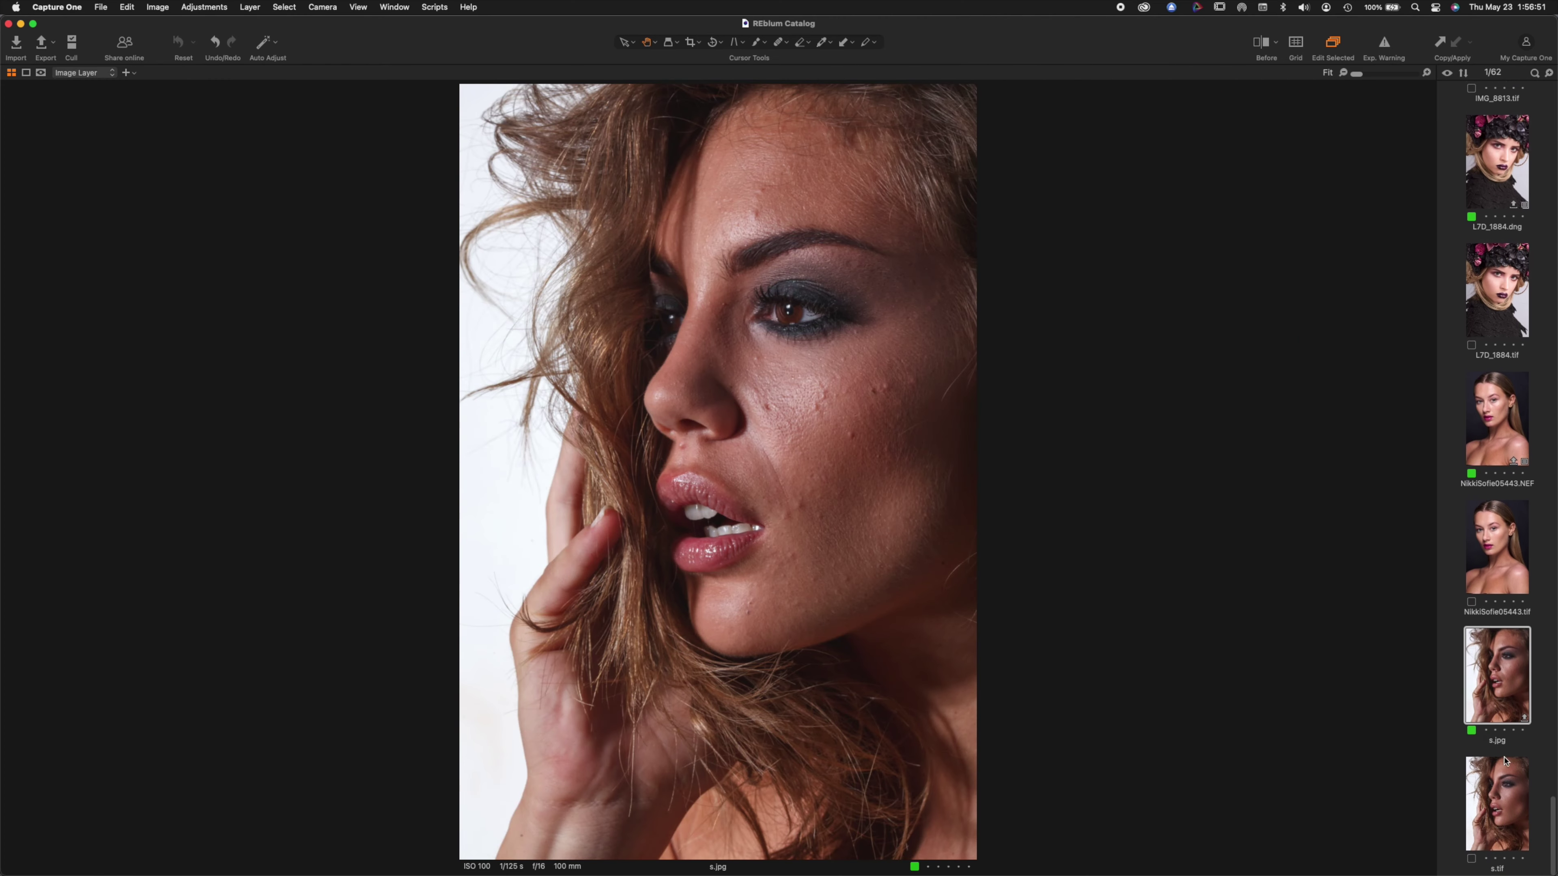
super+click(1503, 790)
click(431, 362)
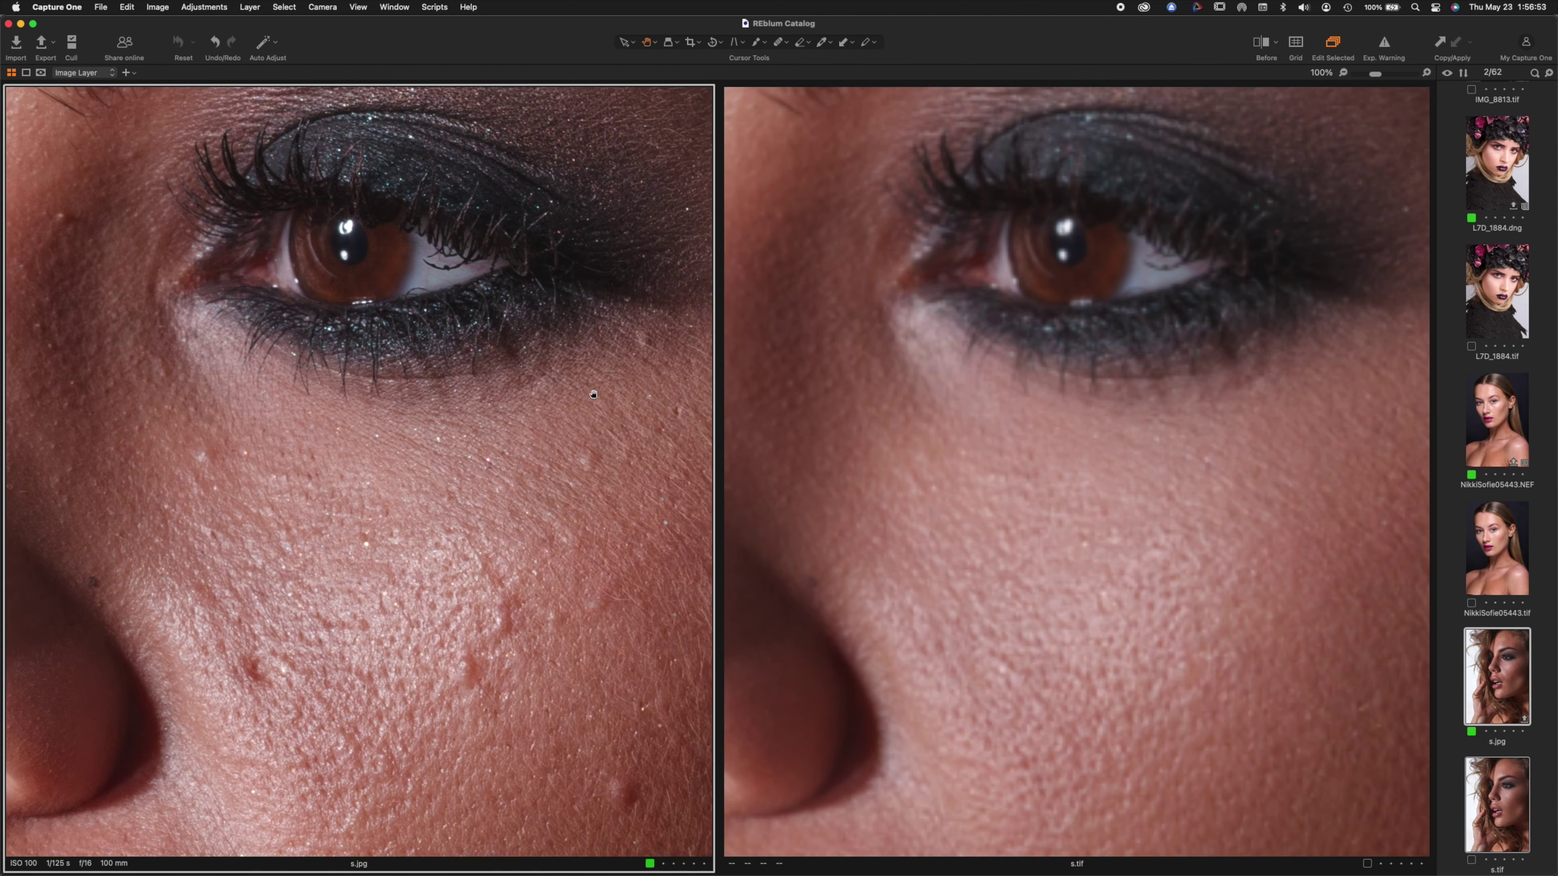
Step: Compare the cheek and nose skin in the s.jpg and s.tif pair at 100%, then fit both images to view
drag(488, 398, 464, 270)
drag(271, 425, 347, 415)
click(347, 416)
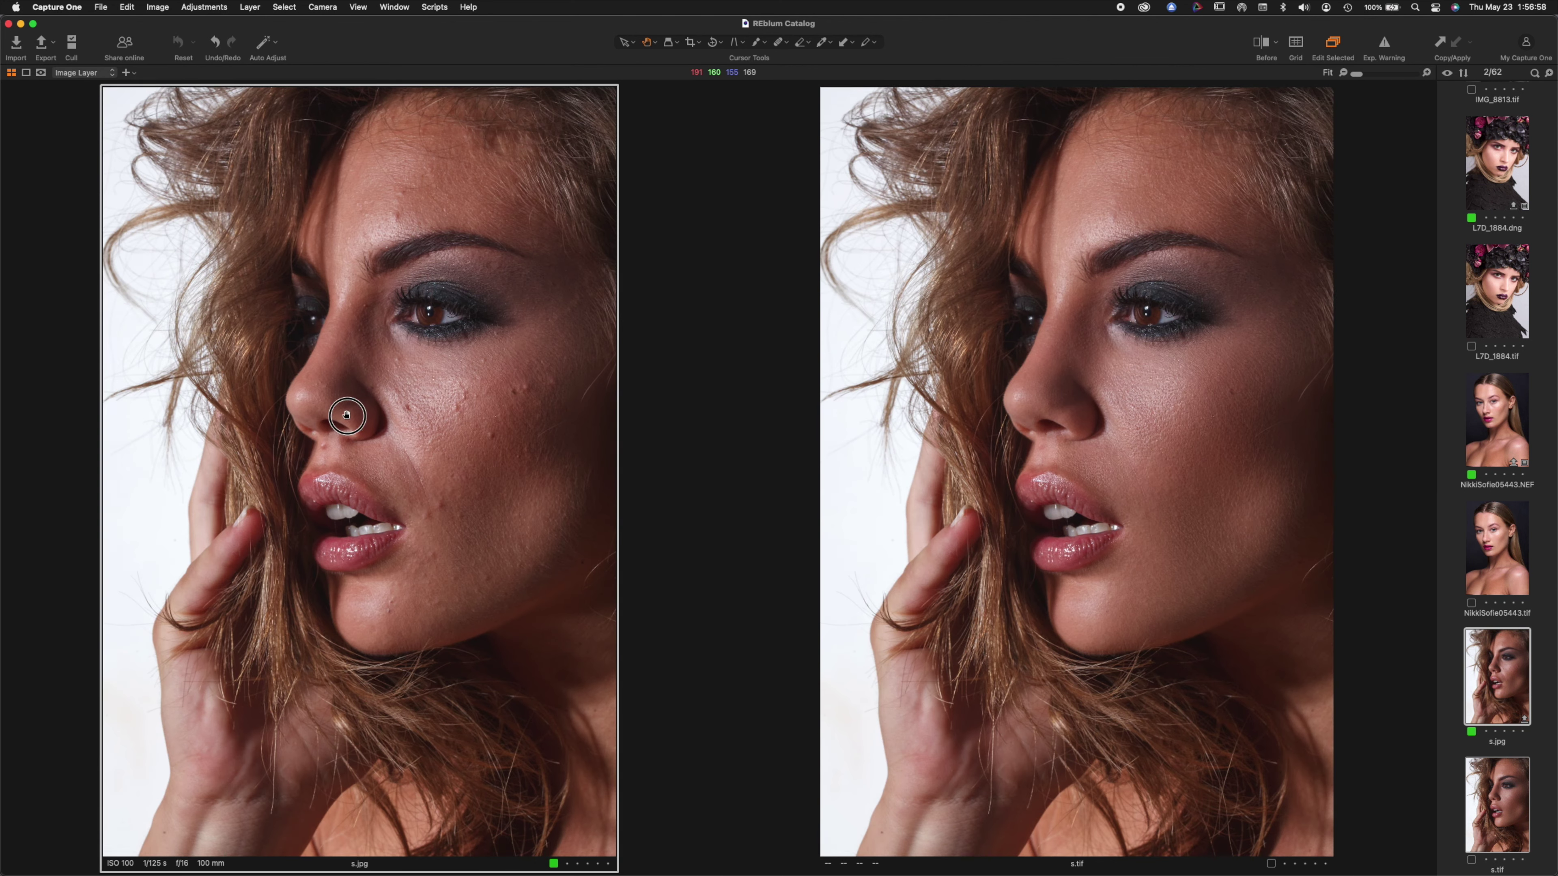
Step: Compare the cheek texture down to the corner of the mouth in the s.jpg and s.tif pair at 100%
click(484, 429)
drag(557, 446, 612, 438)
drag(377, 630, 425, 612)
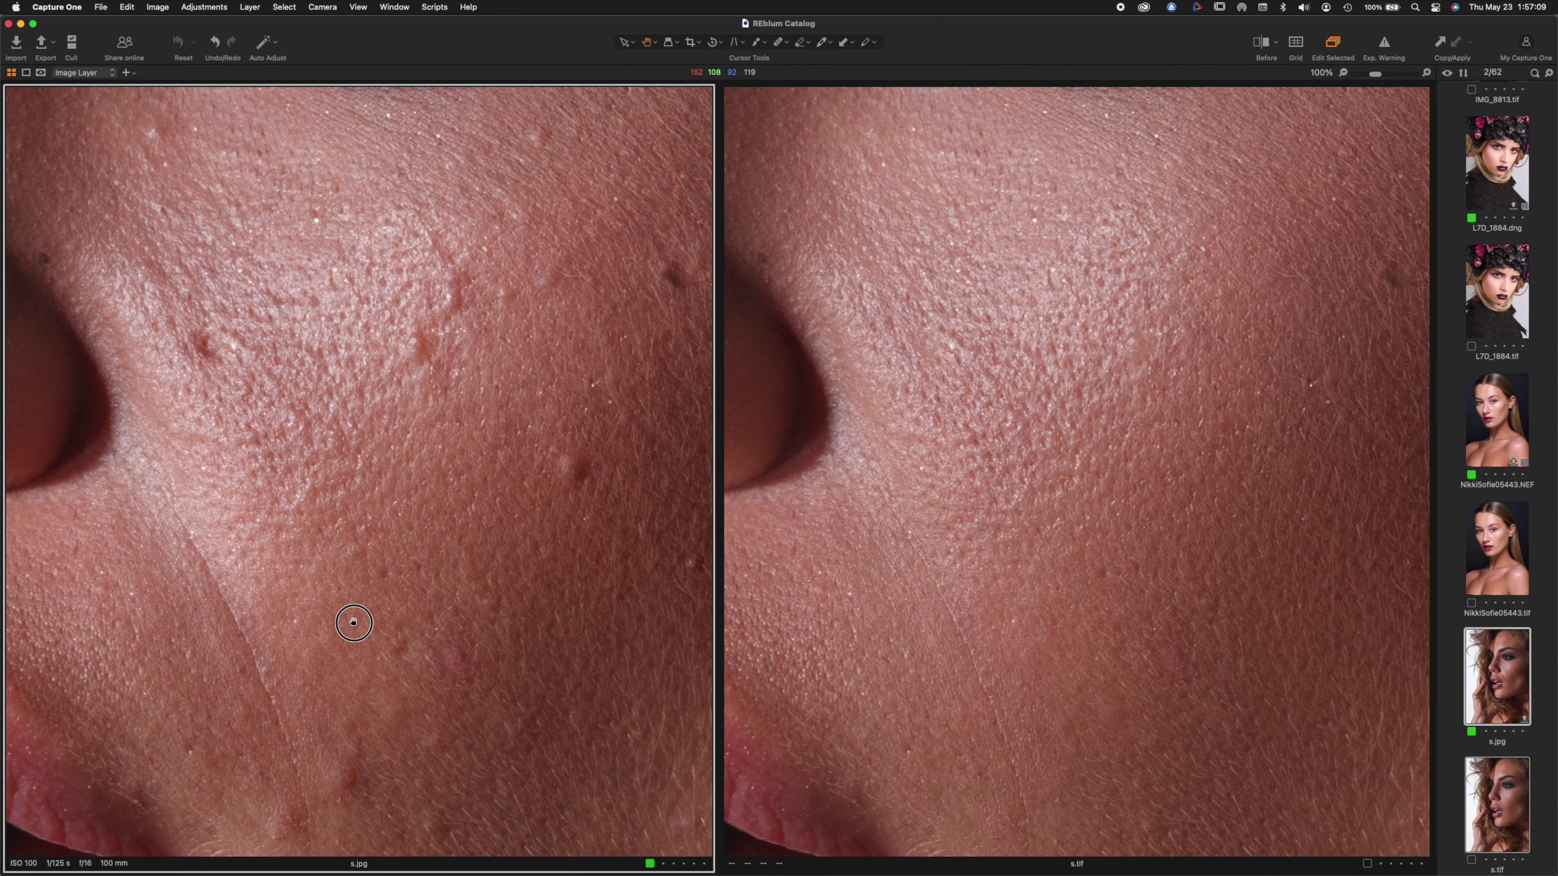
drag(471, 728, 454, 565)
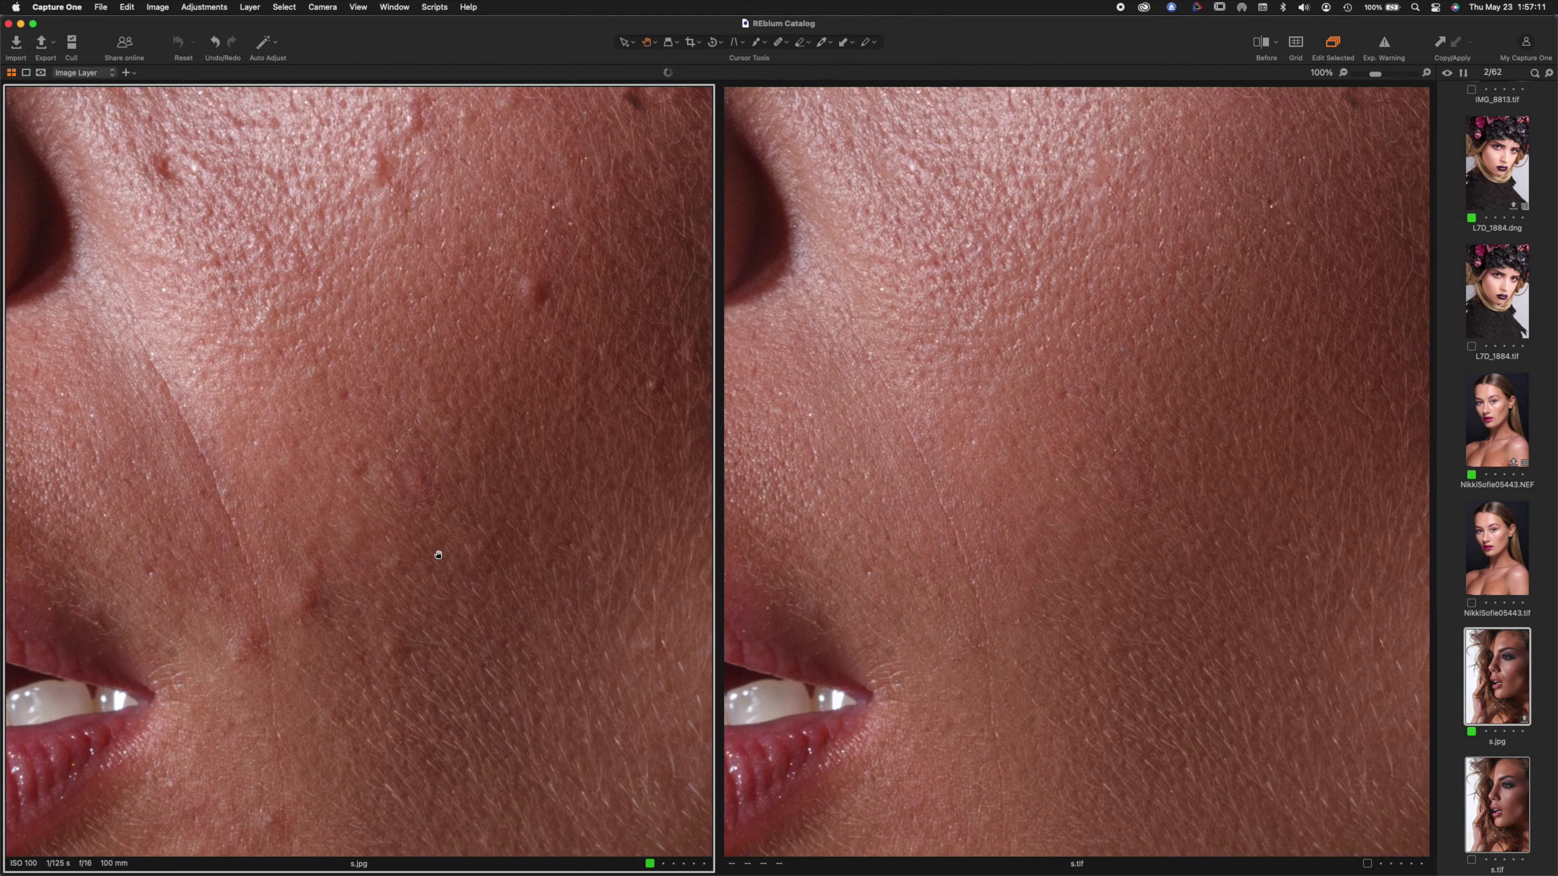
drag(483, 702, 466, 556)
drag(367, 712, 417, 567)
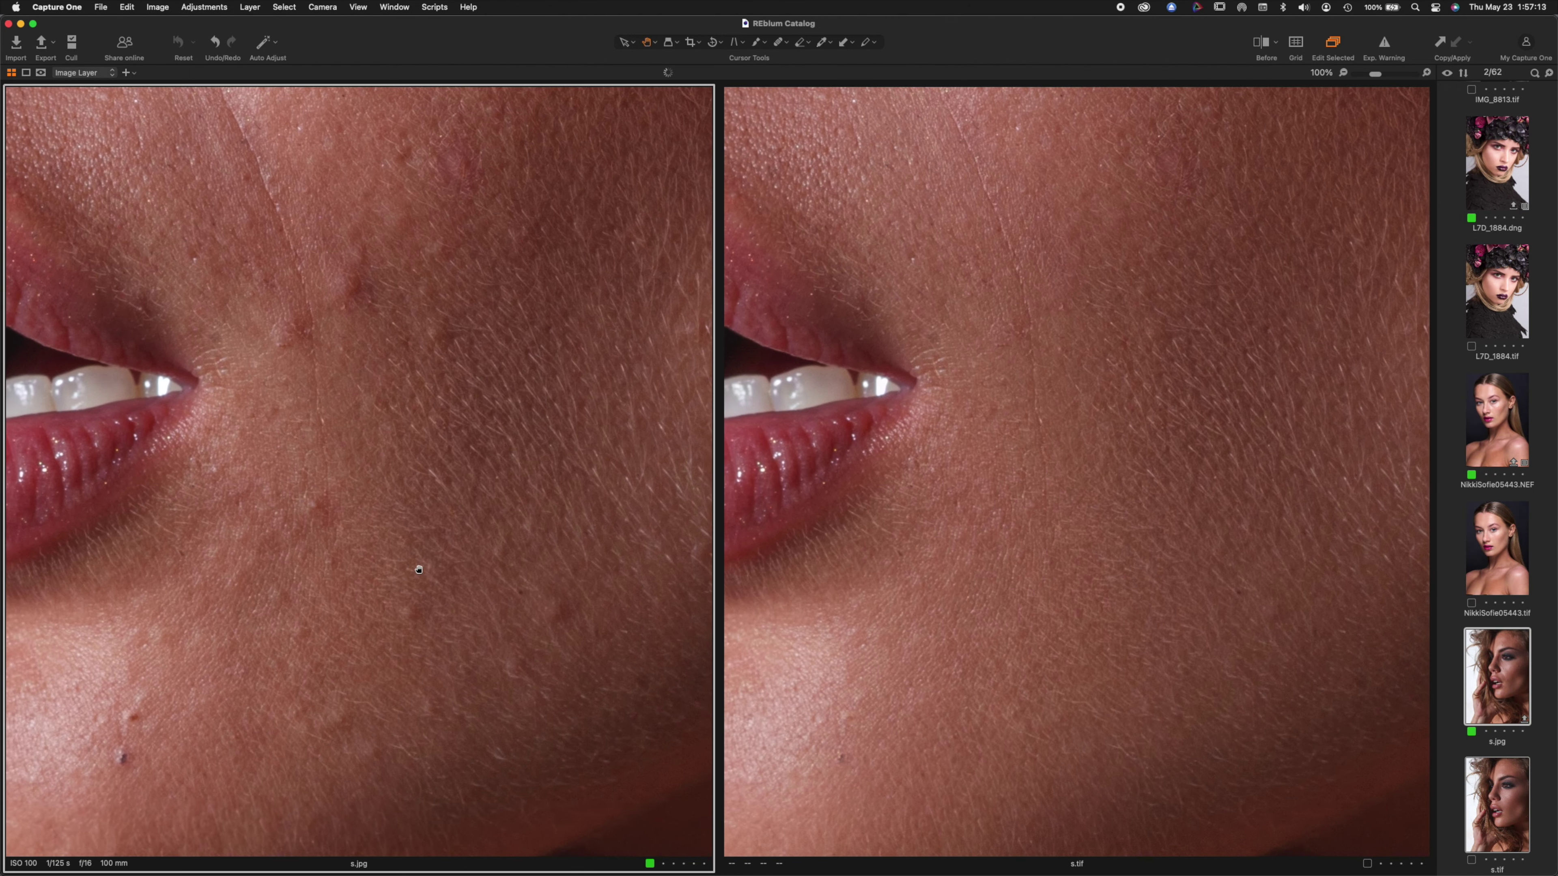
Step: Compare the lips, chin and jaw skin in the s.jpg and s.tif pair at 100%, then fit both images to view
drag(337, 818, 486, 689)
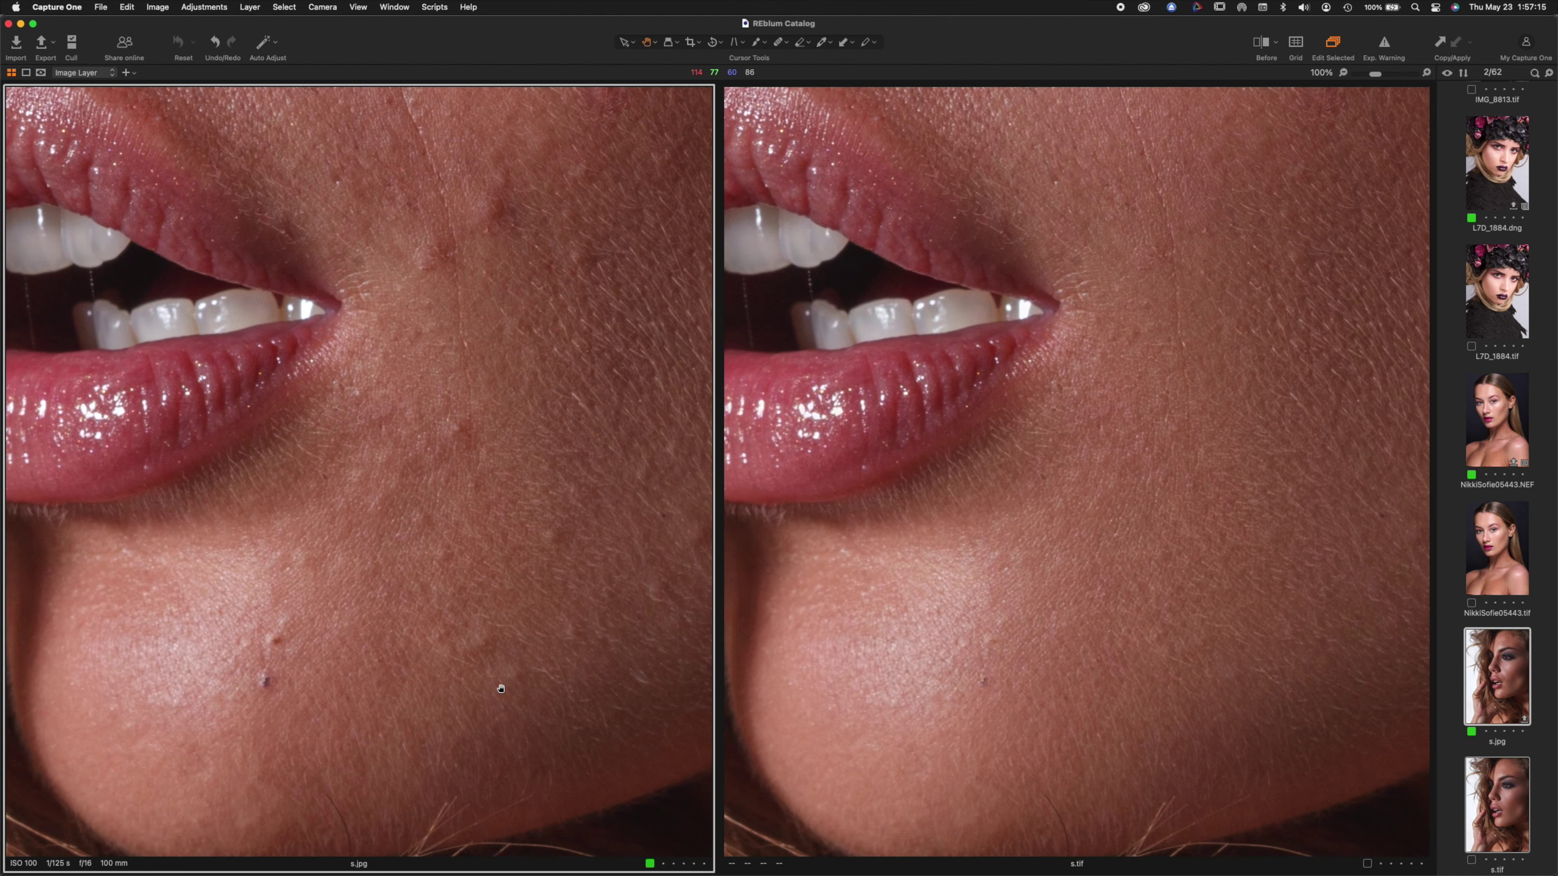
drag(221, 739, 316, 742)
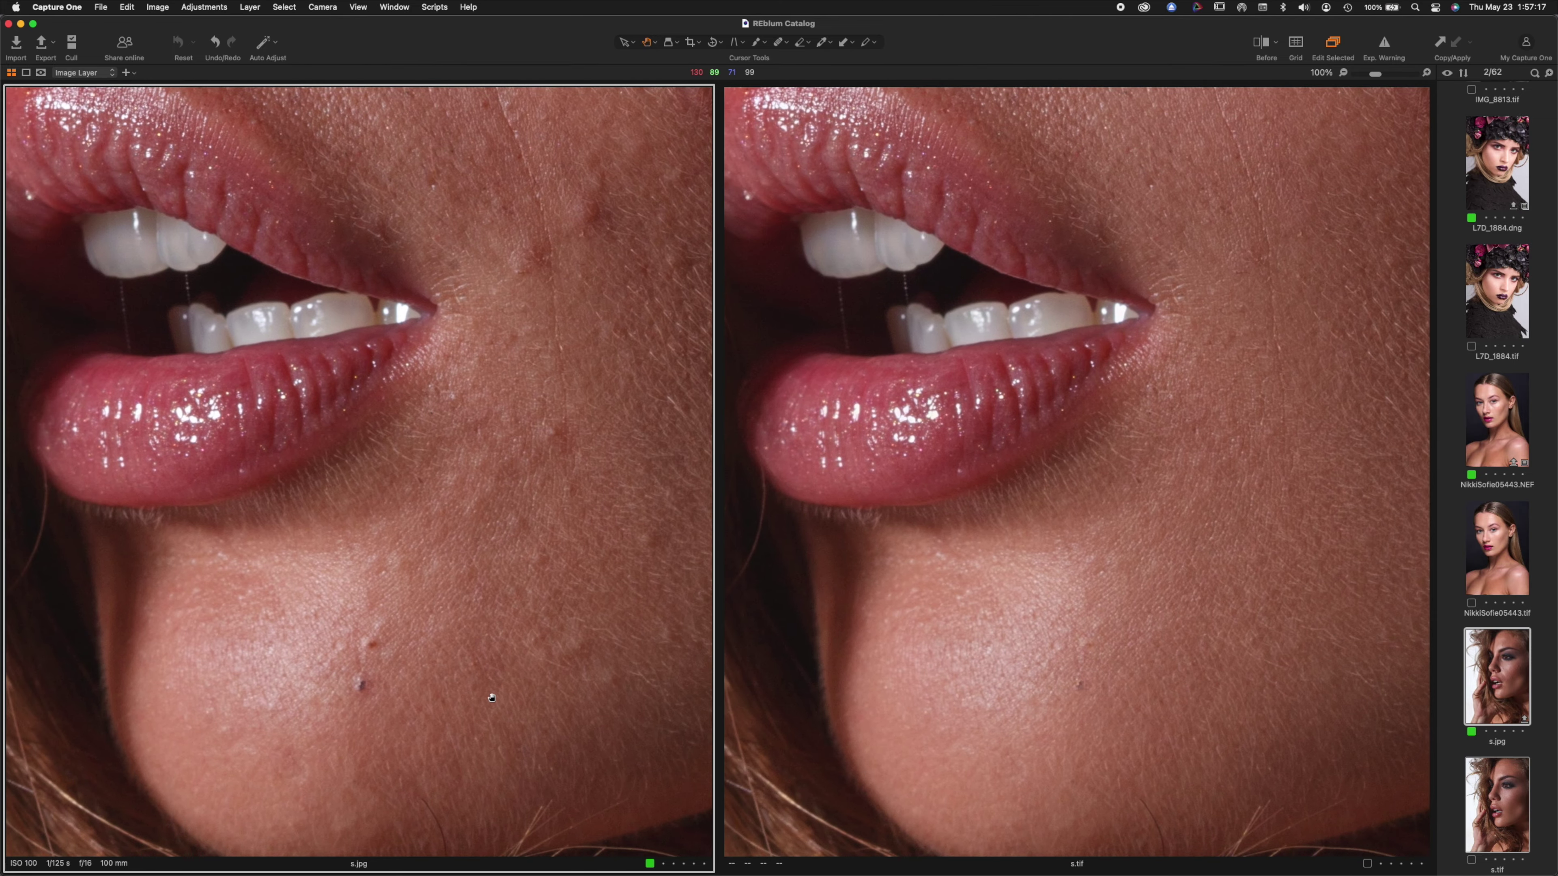
drag(492, 699, 233, 762)
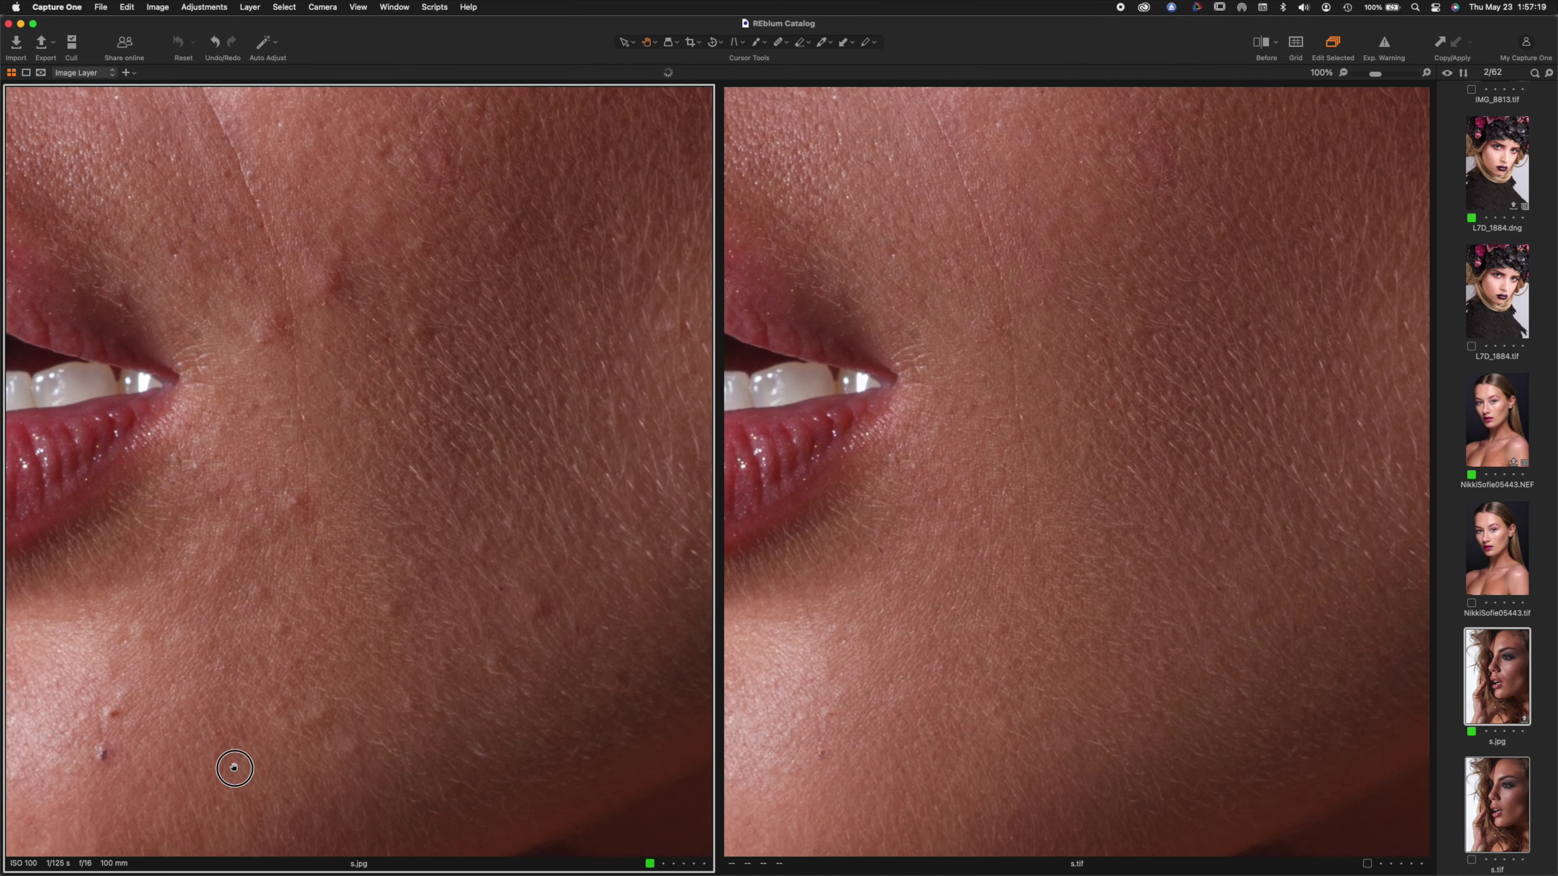
drag(553, 567, 442, 763)
key(super+0)
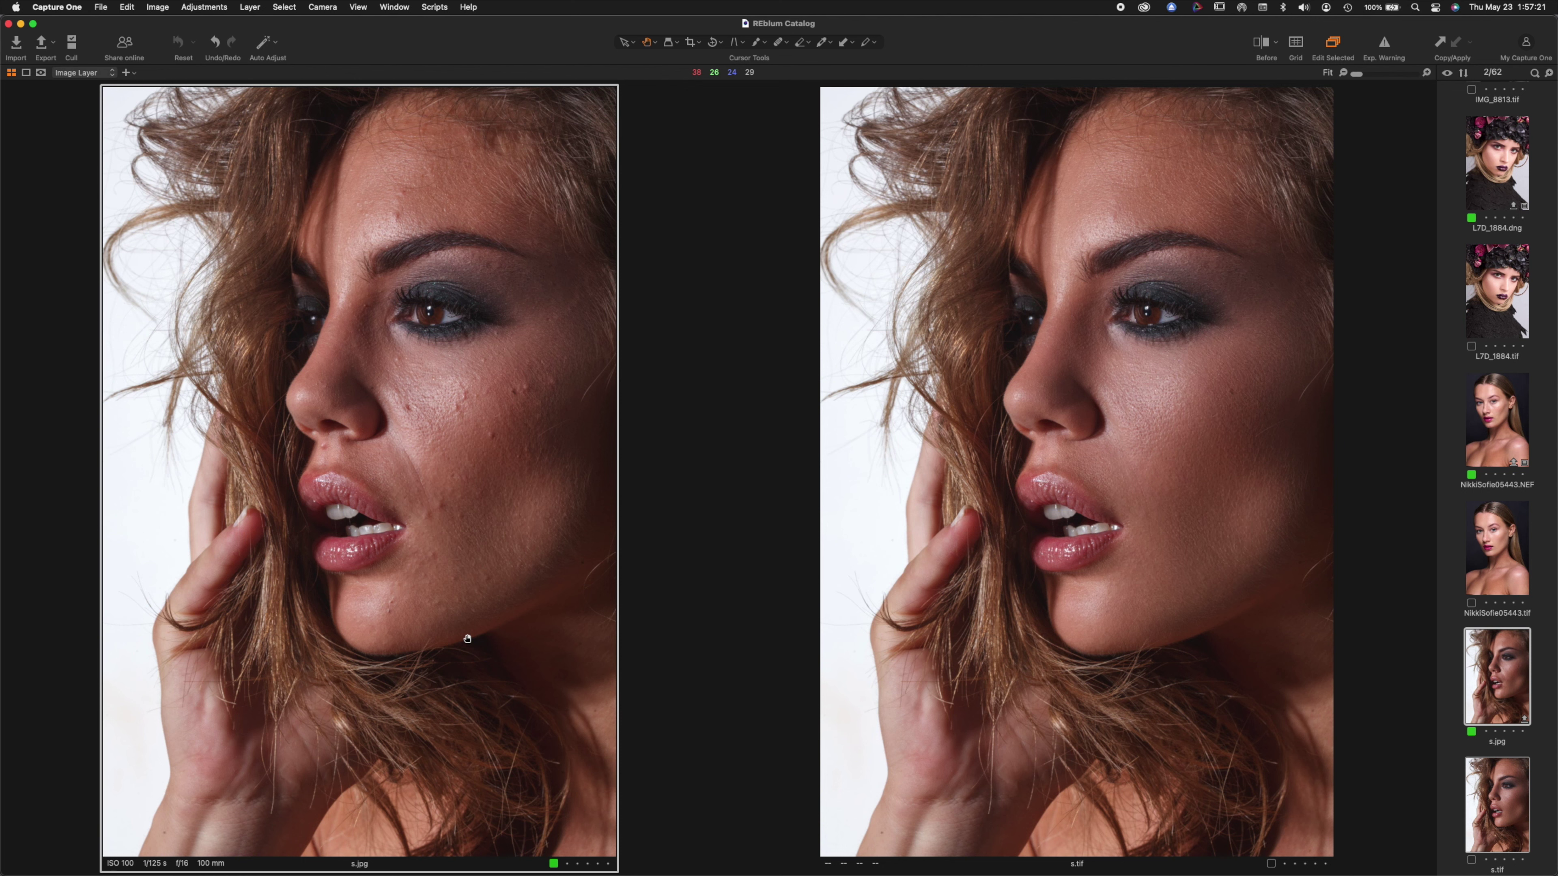
Step: Show the 05443 NEF and TIF portraits side by side with the woman's eye and cheek enlarged to 100%
click(1498, 451)
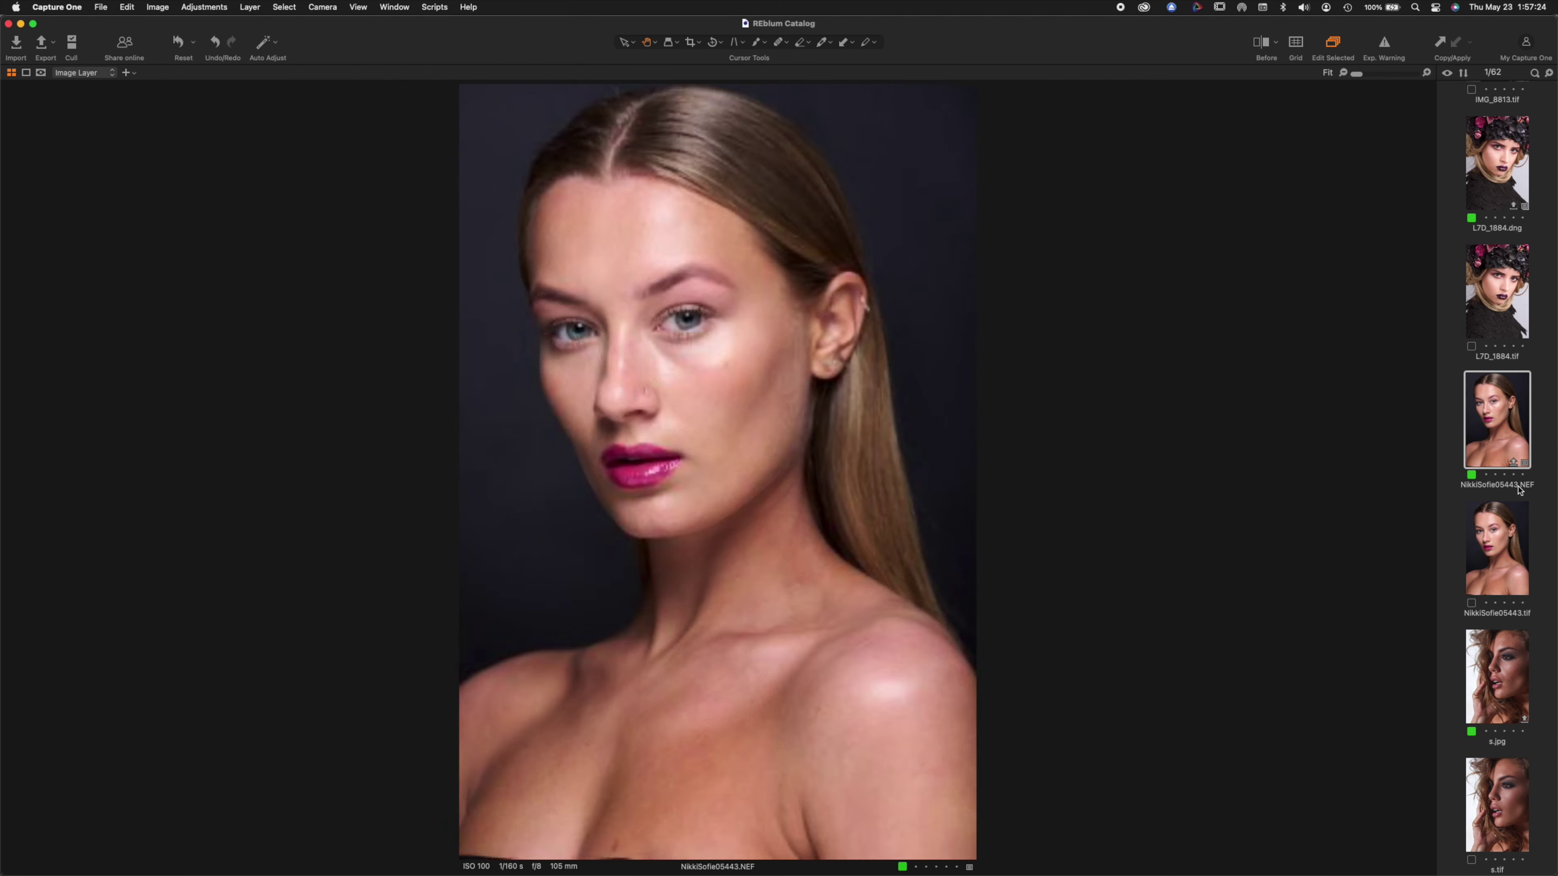
super+click(1510, 554)
double_click(349, 388)
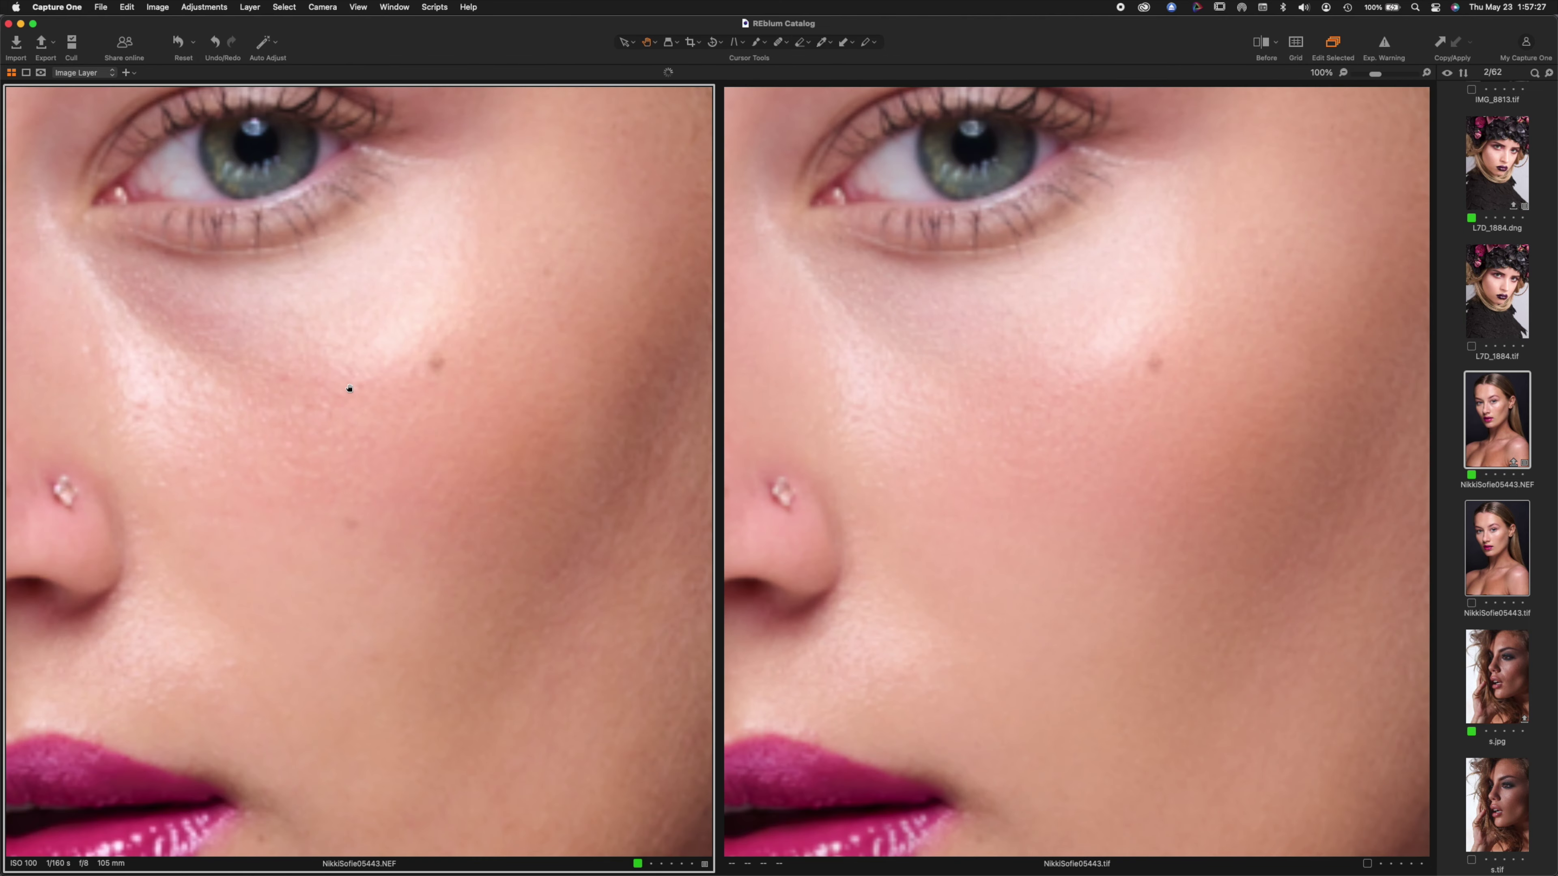
Step: Compare the under-eye area, nose bridge, forehead and hairline skin in the 05443 NEF and TIF pair at 100%
drag(211, 410, 473, 509)
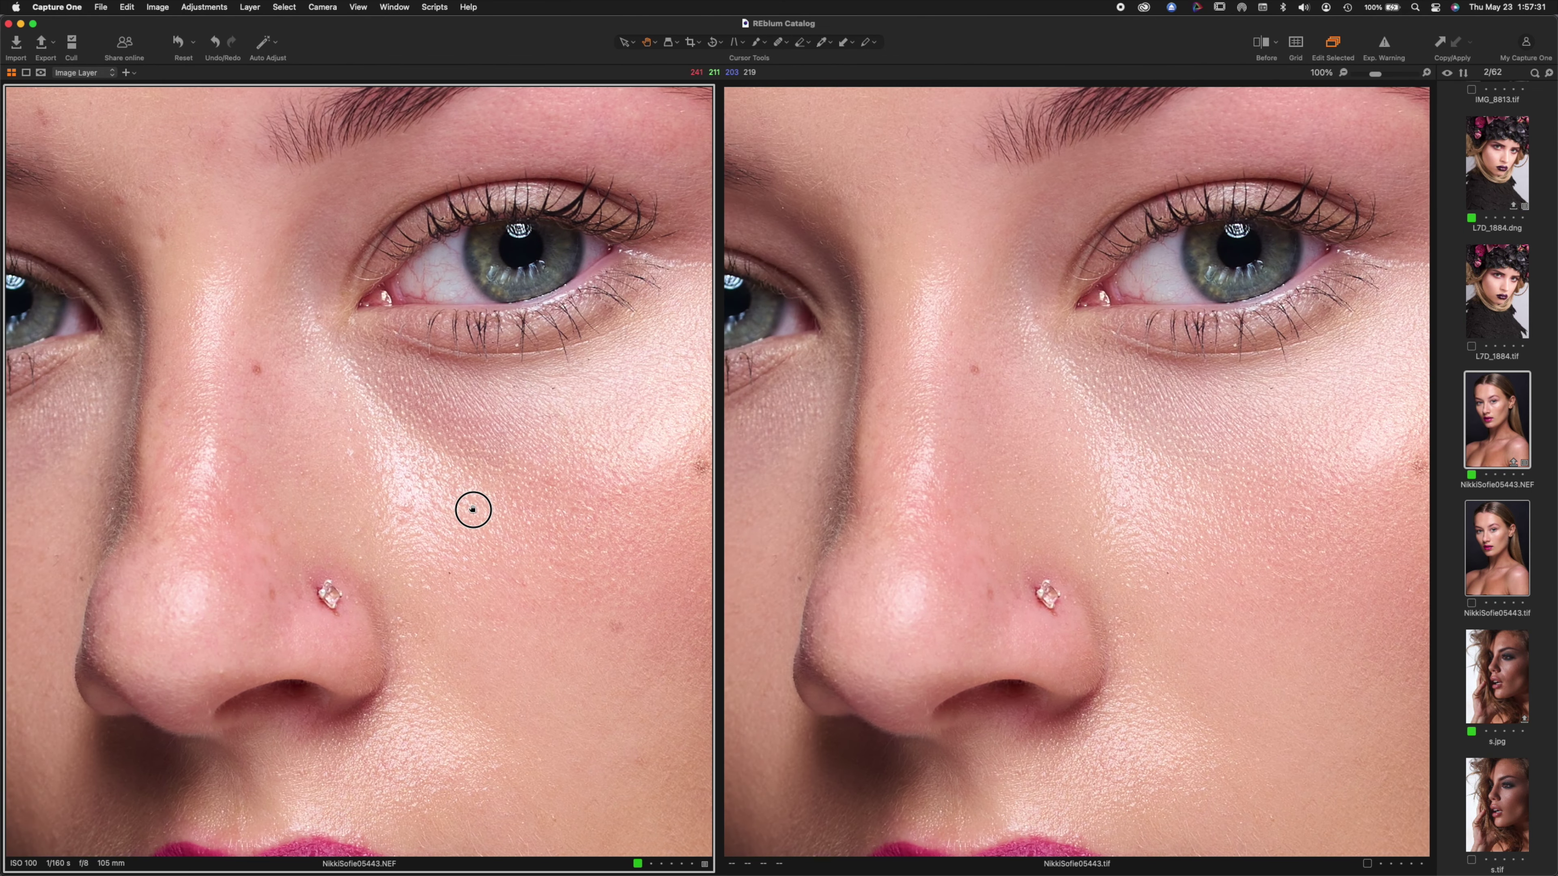
drag(239, 202, 350, 638)
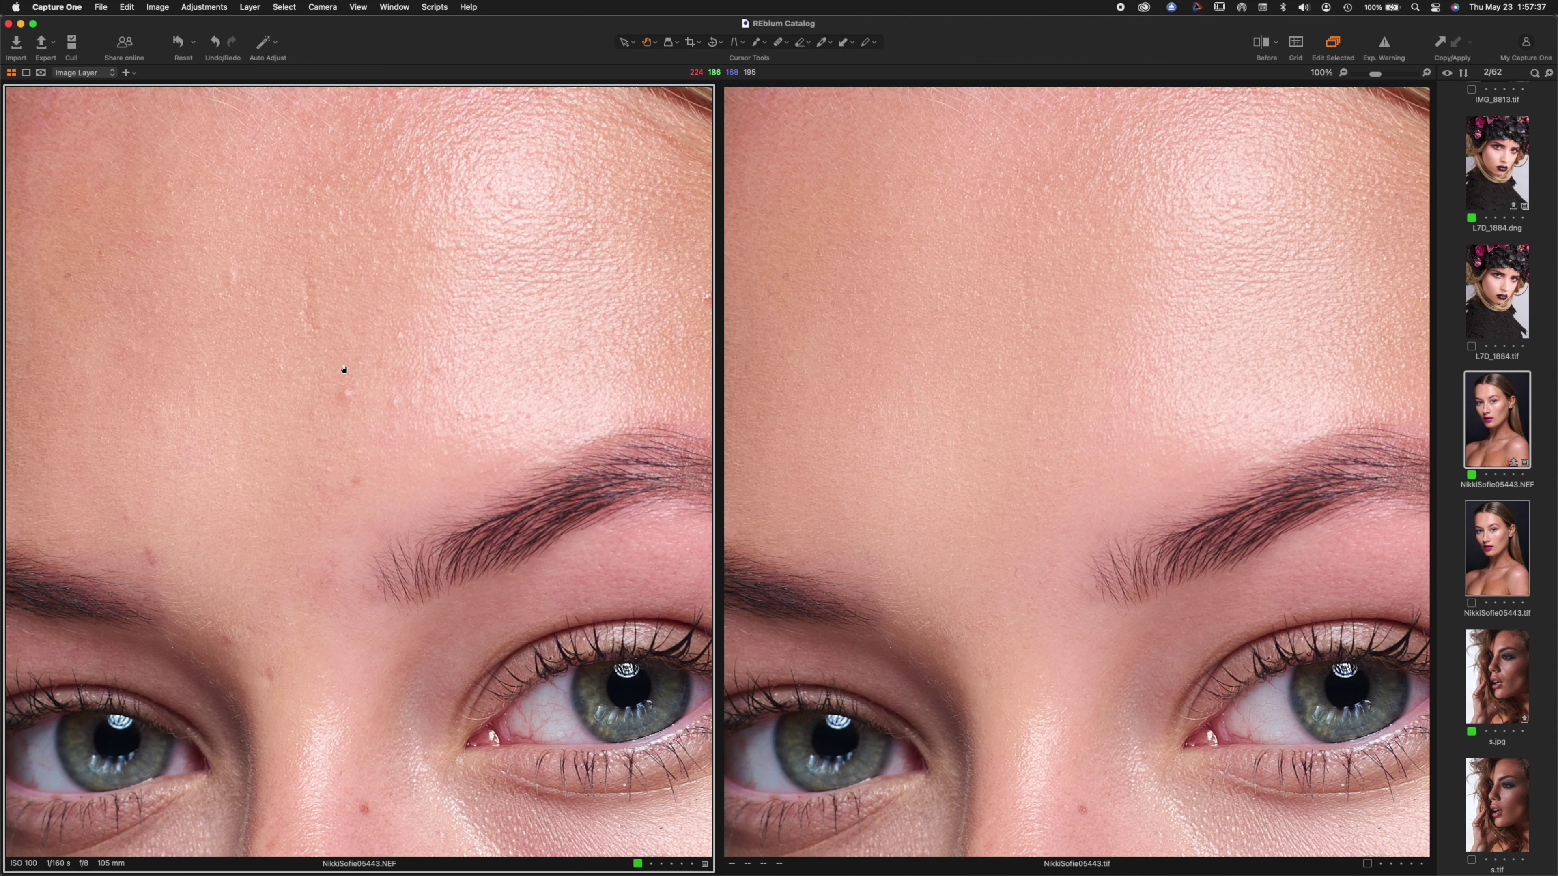
drag(449, 260, 598, 373)
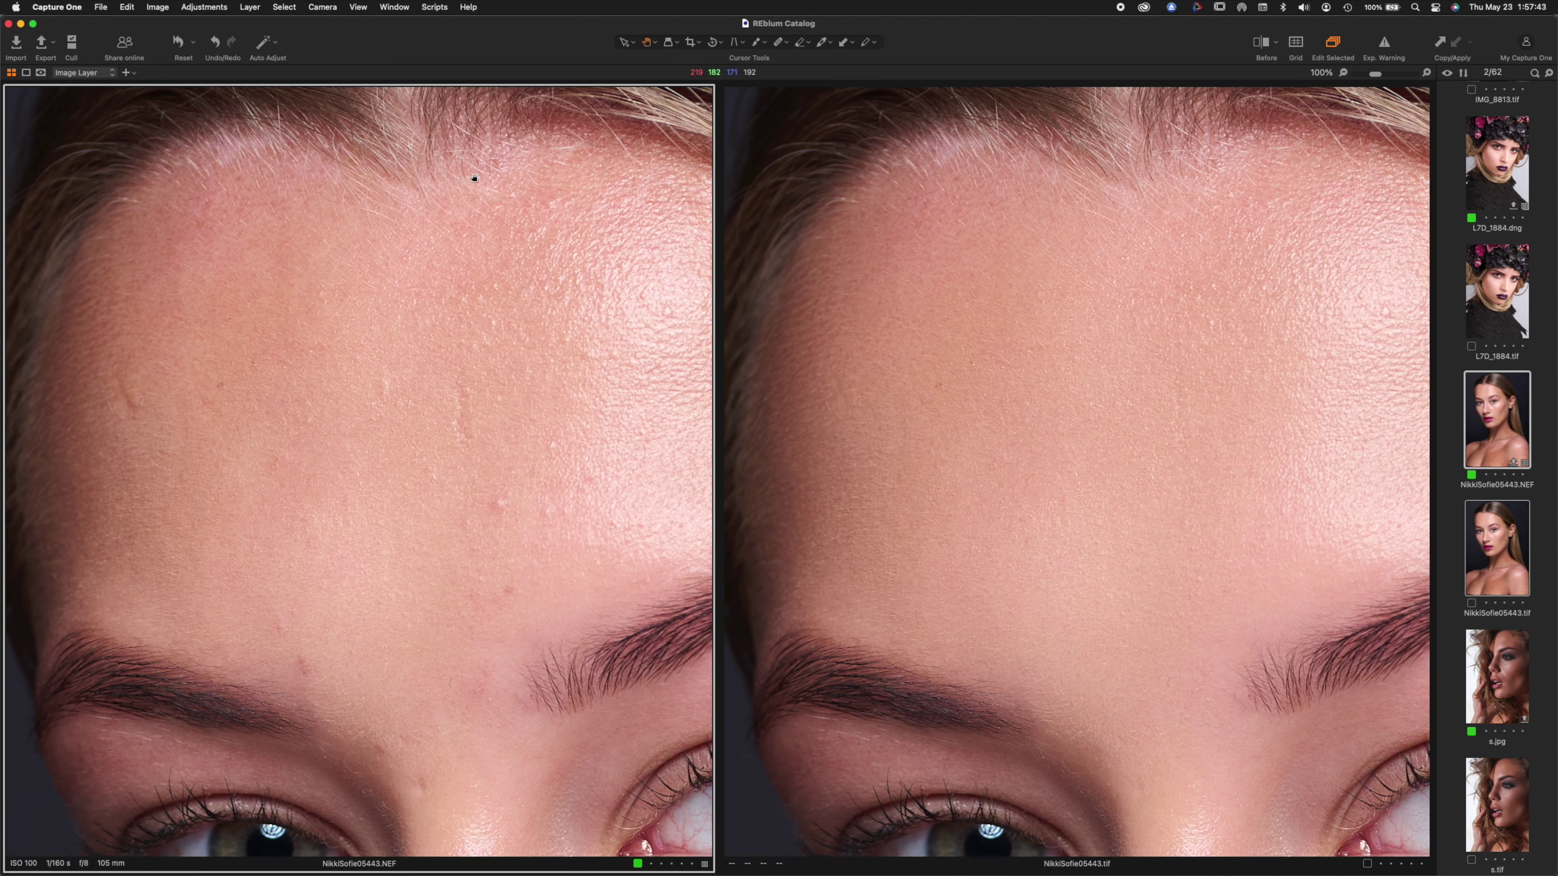
drag(595, 424, 626, 354)
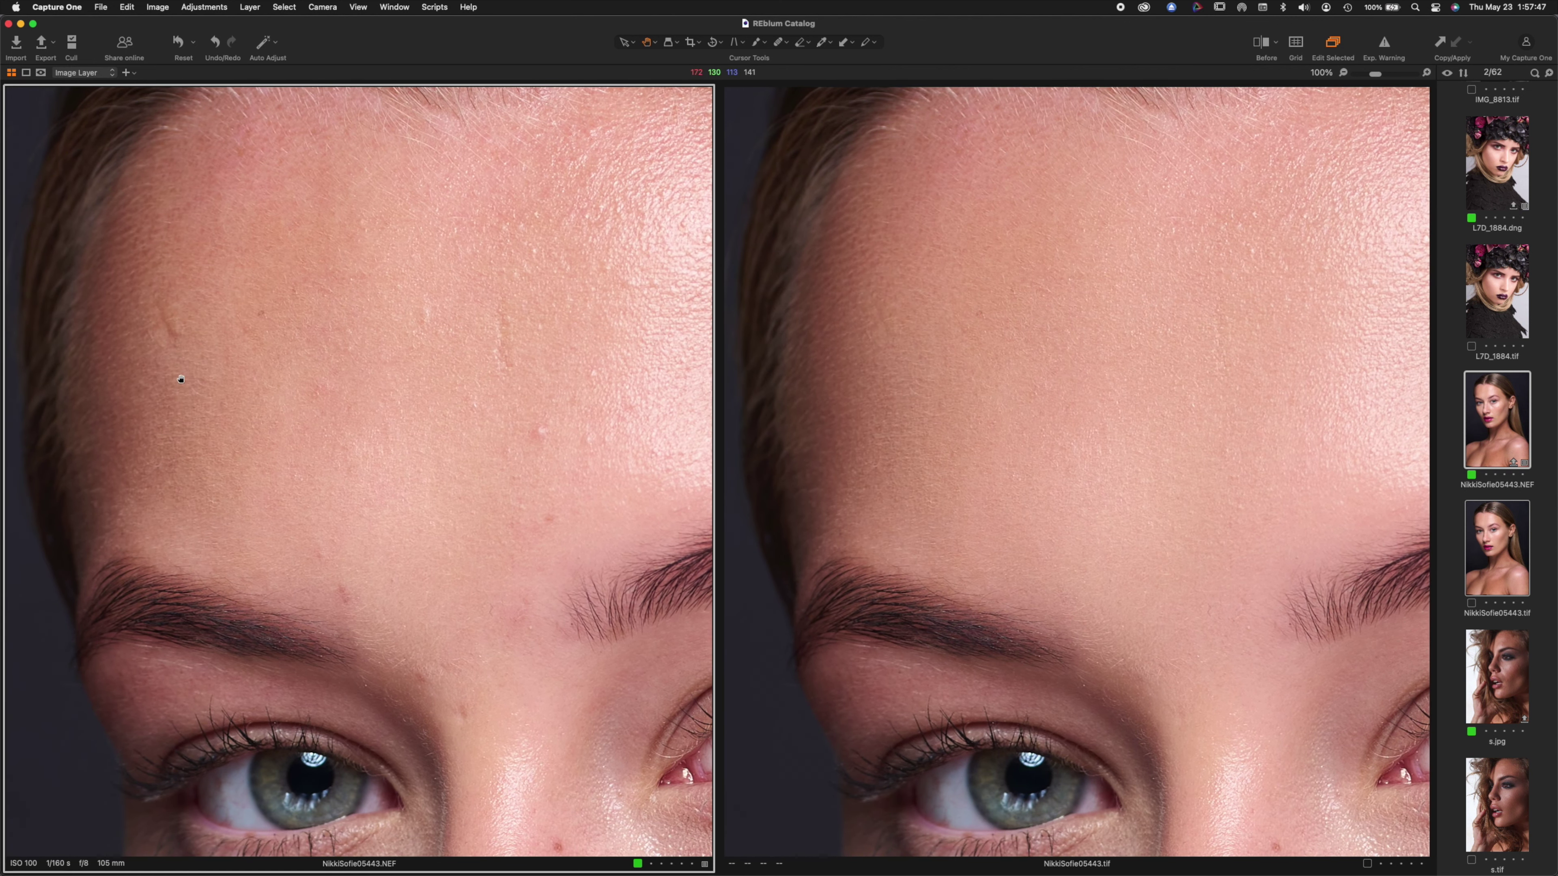
drag(400, 475, 347, 133)
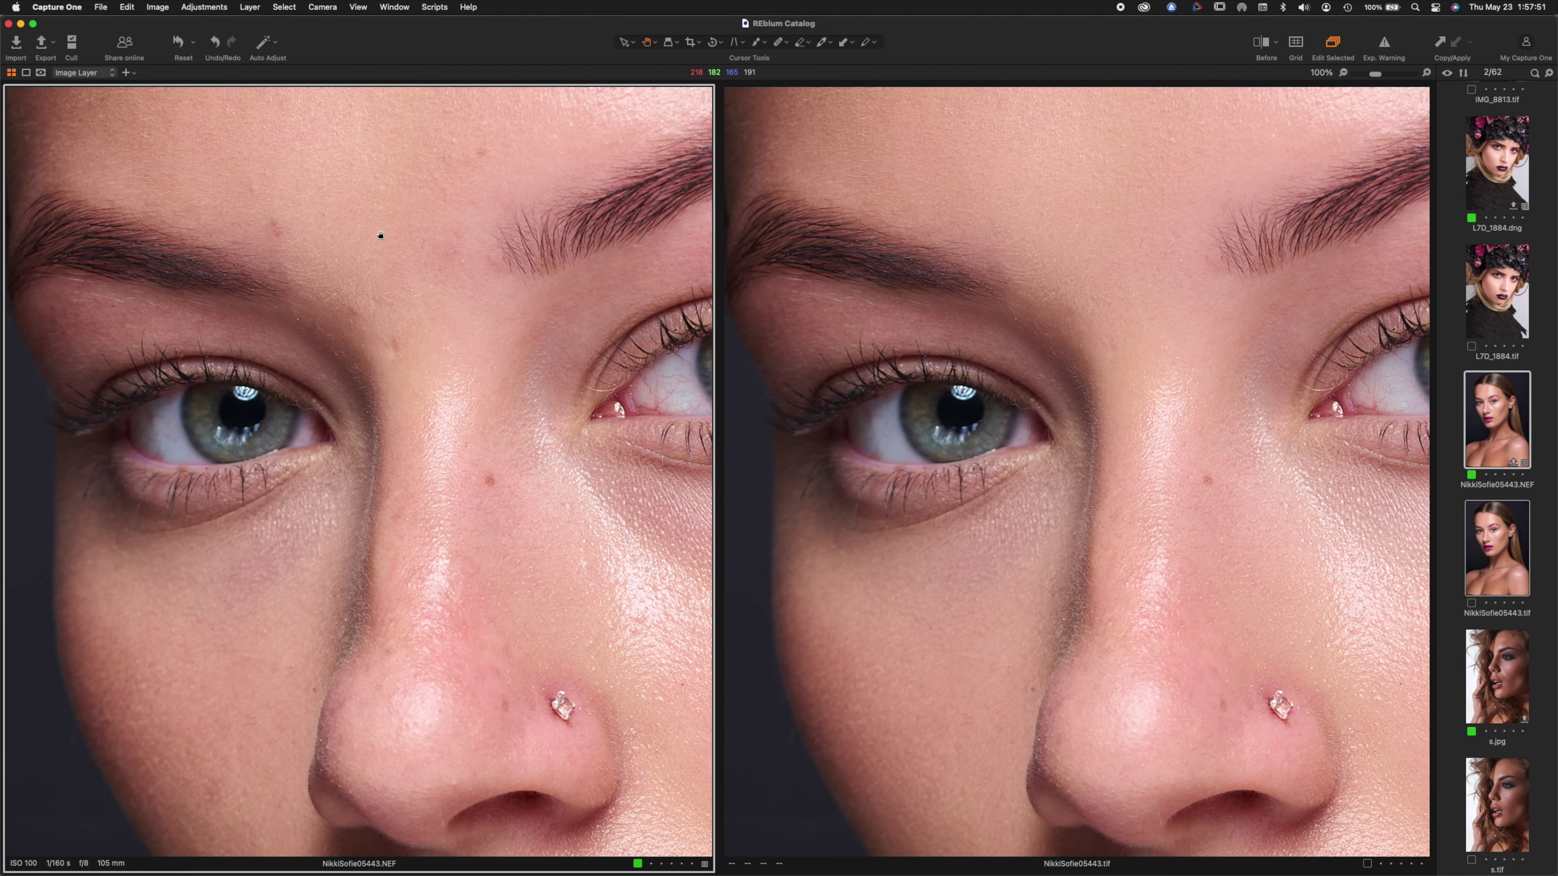
Step: Compare the nose, lips and chin in the 05443 NEF and TIF pair at 100%, then hide the viewer to show the full thumbnail grid
drag(486, 654, 459, 337)
drag(484, 544, 469, 480)
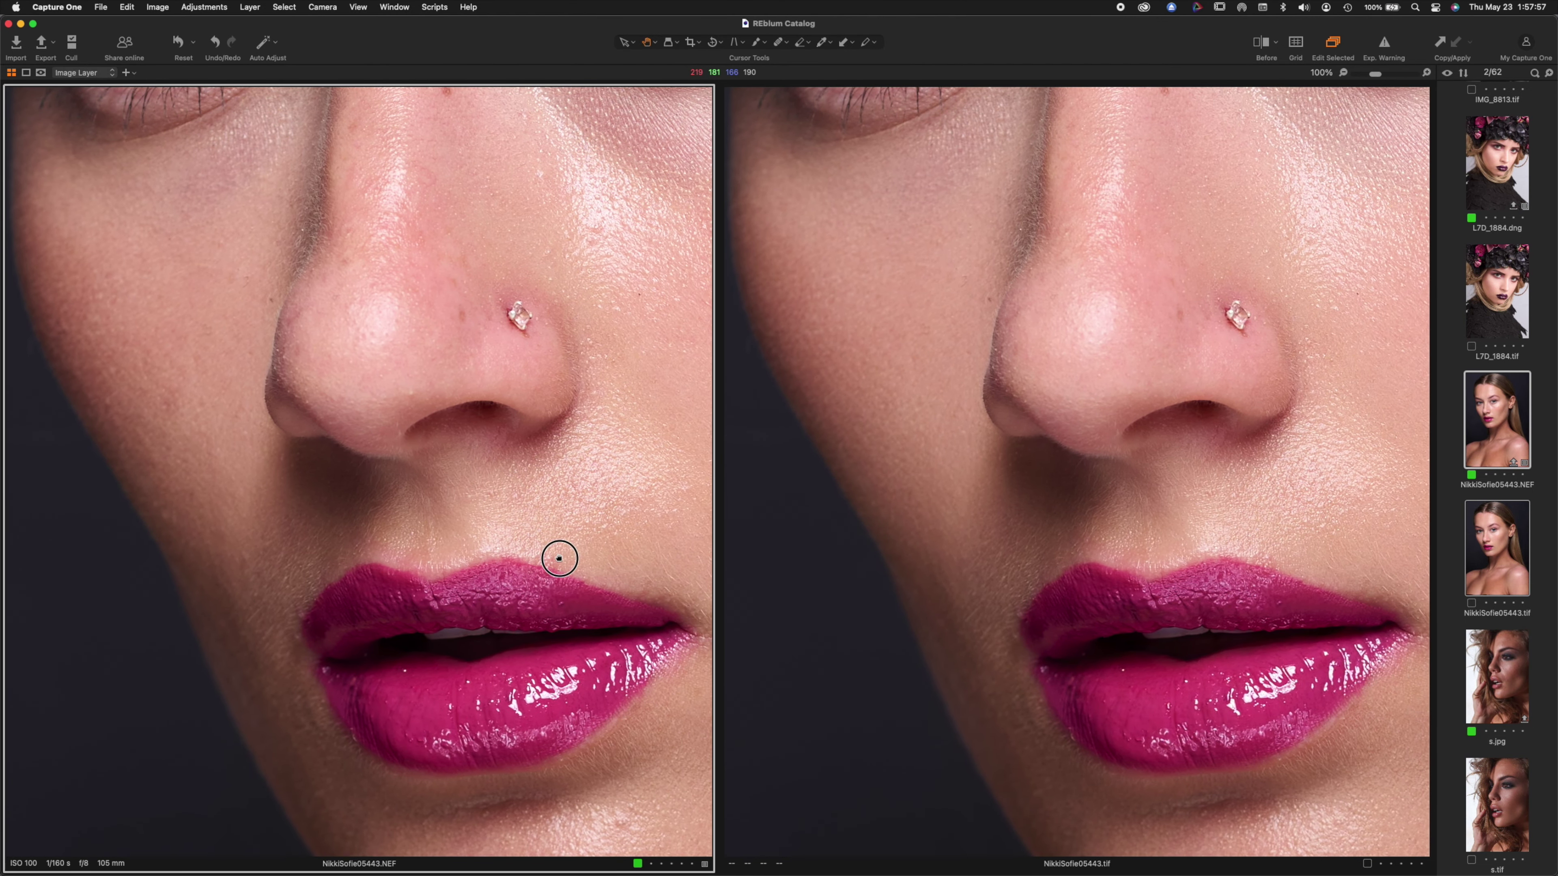
drag(560, 556, 428, 400)
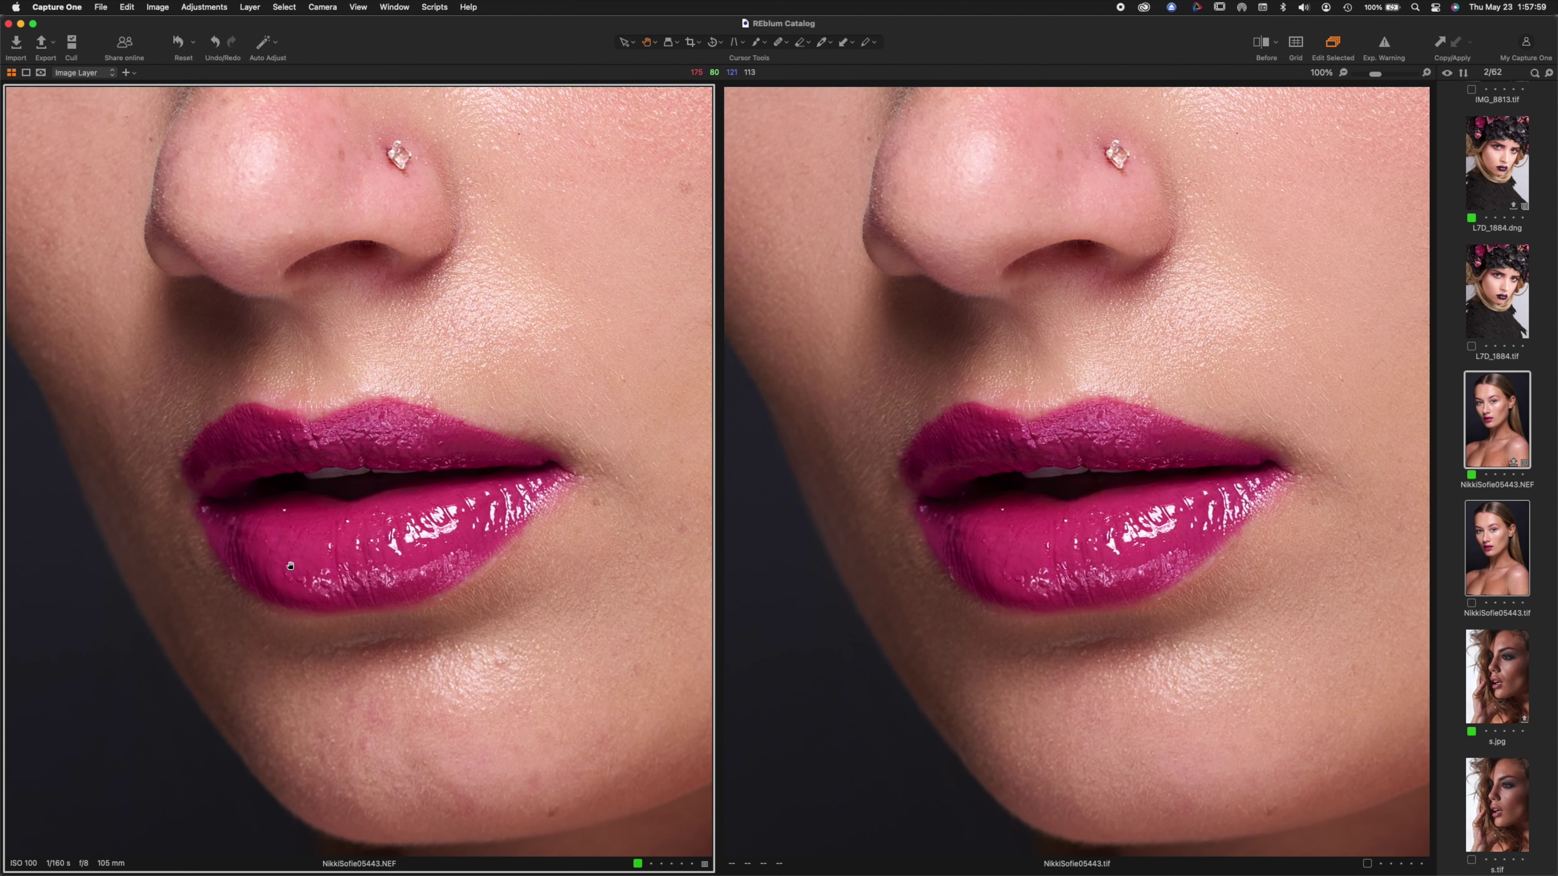
drag(546, 699, 428, 582)
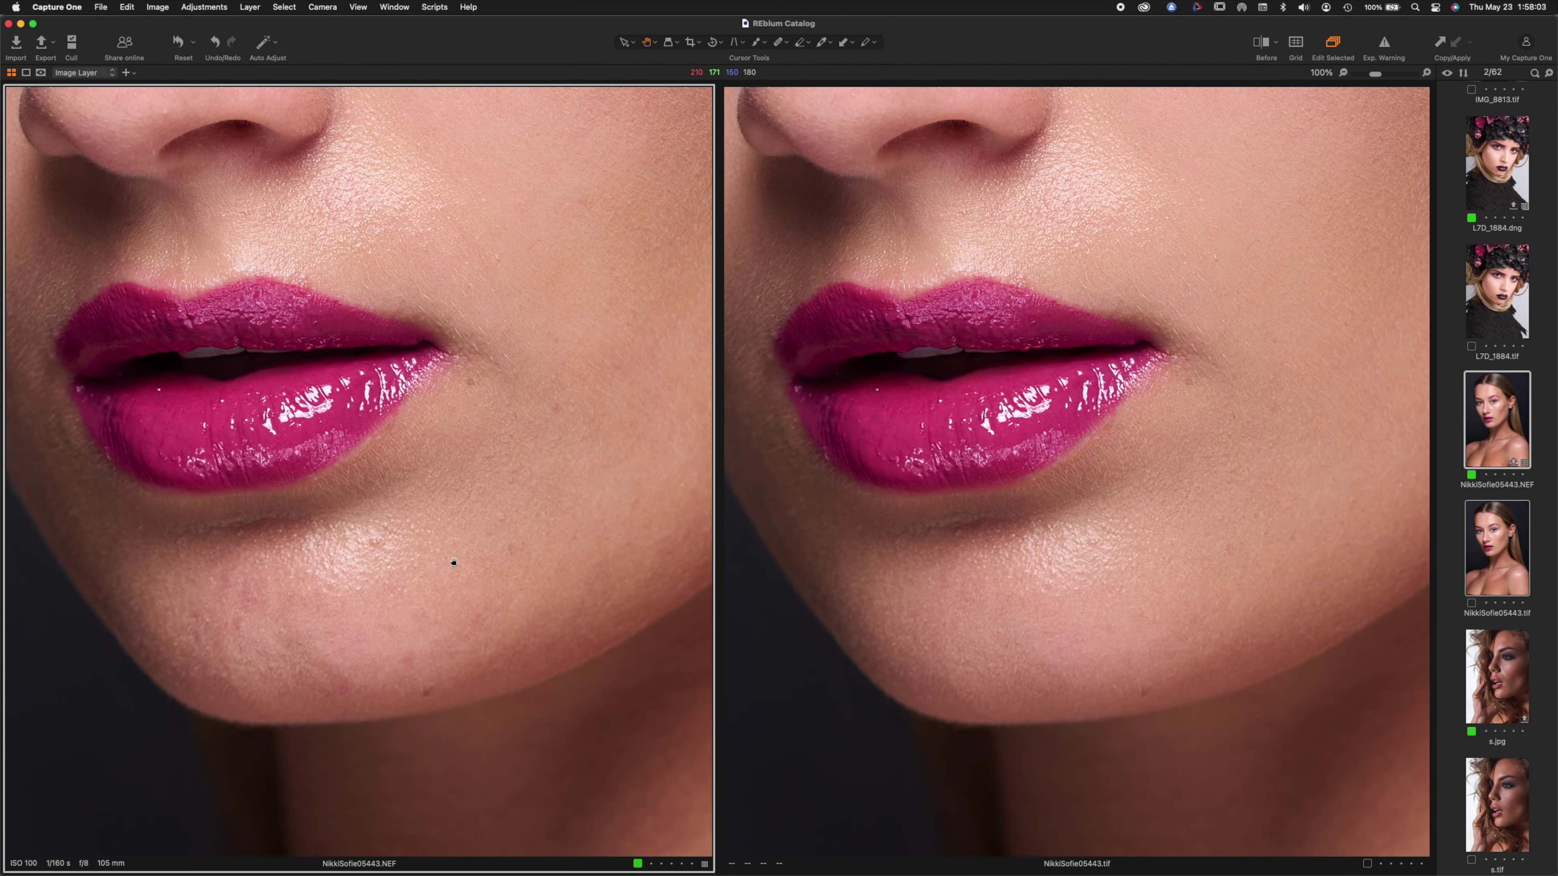
drag(213, 587, 223, 487)
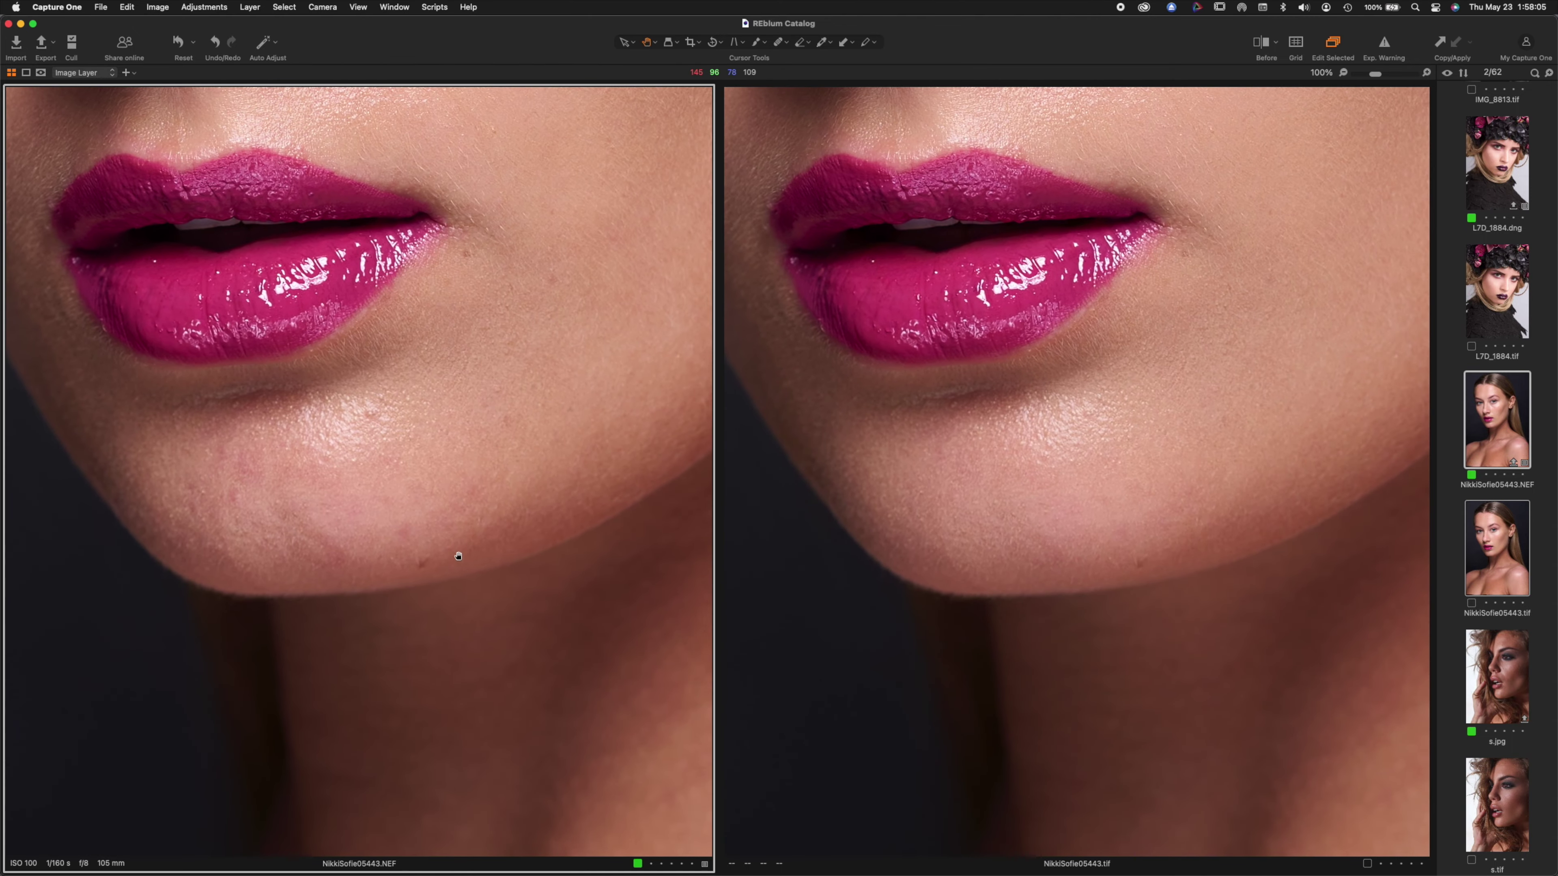
key(super+0)
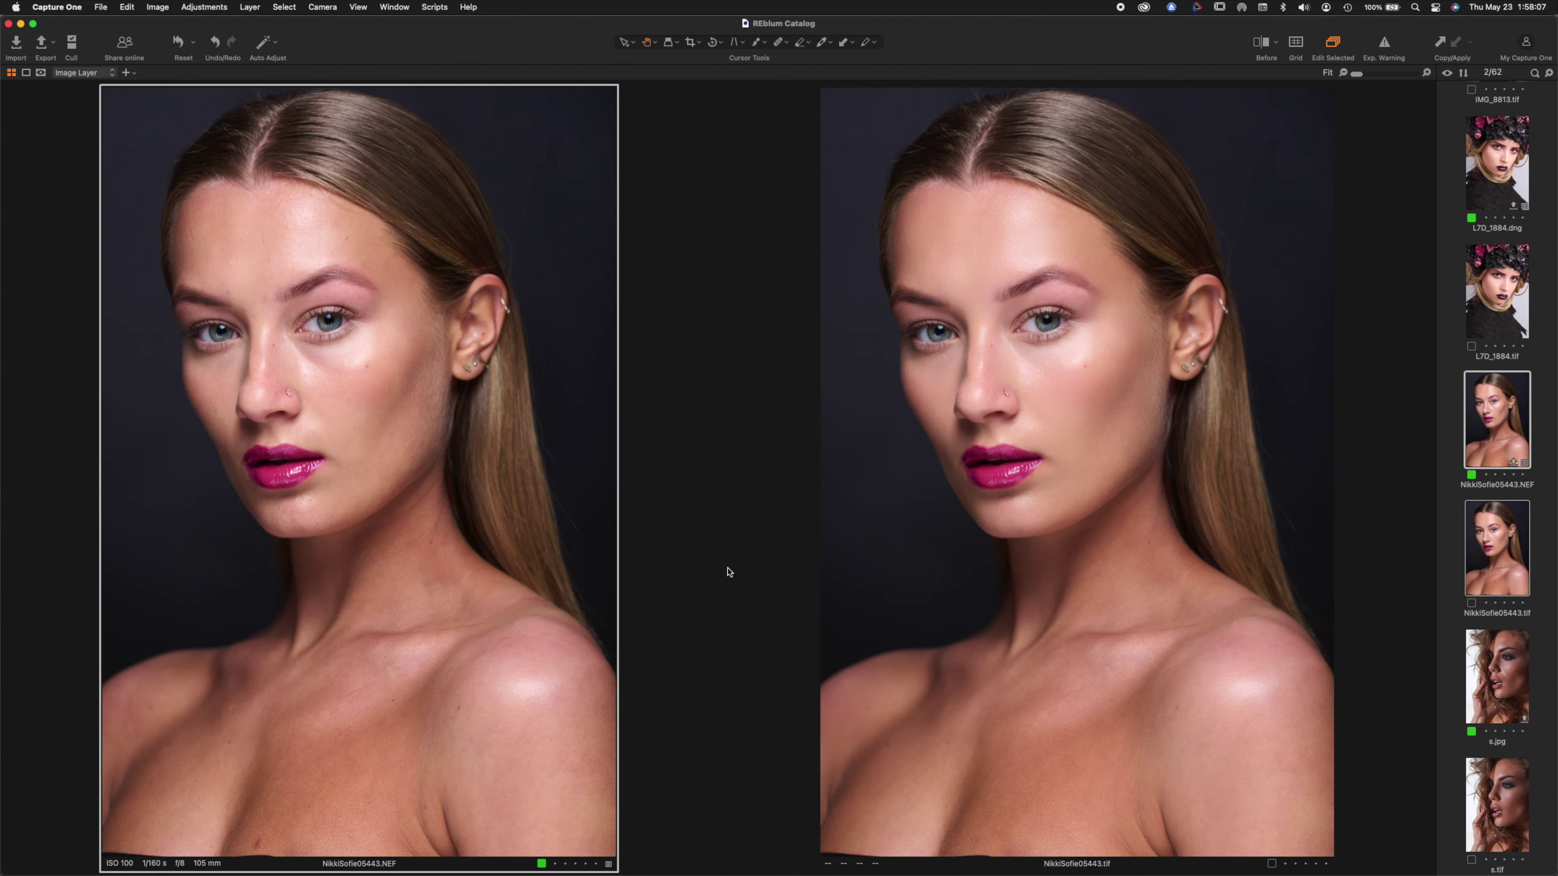
key(g)
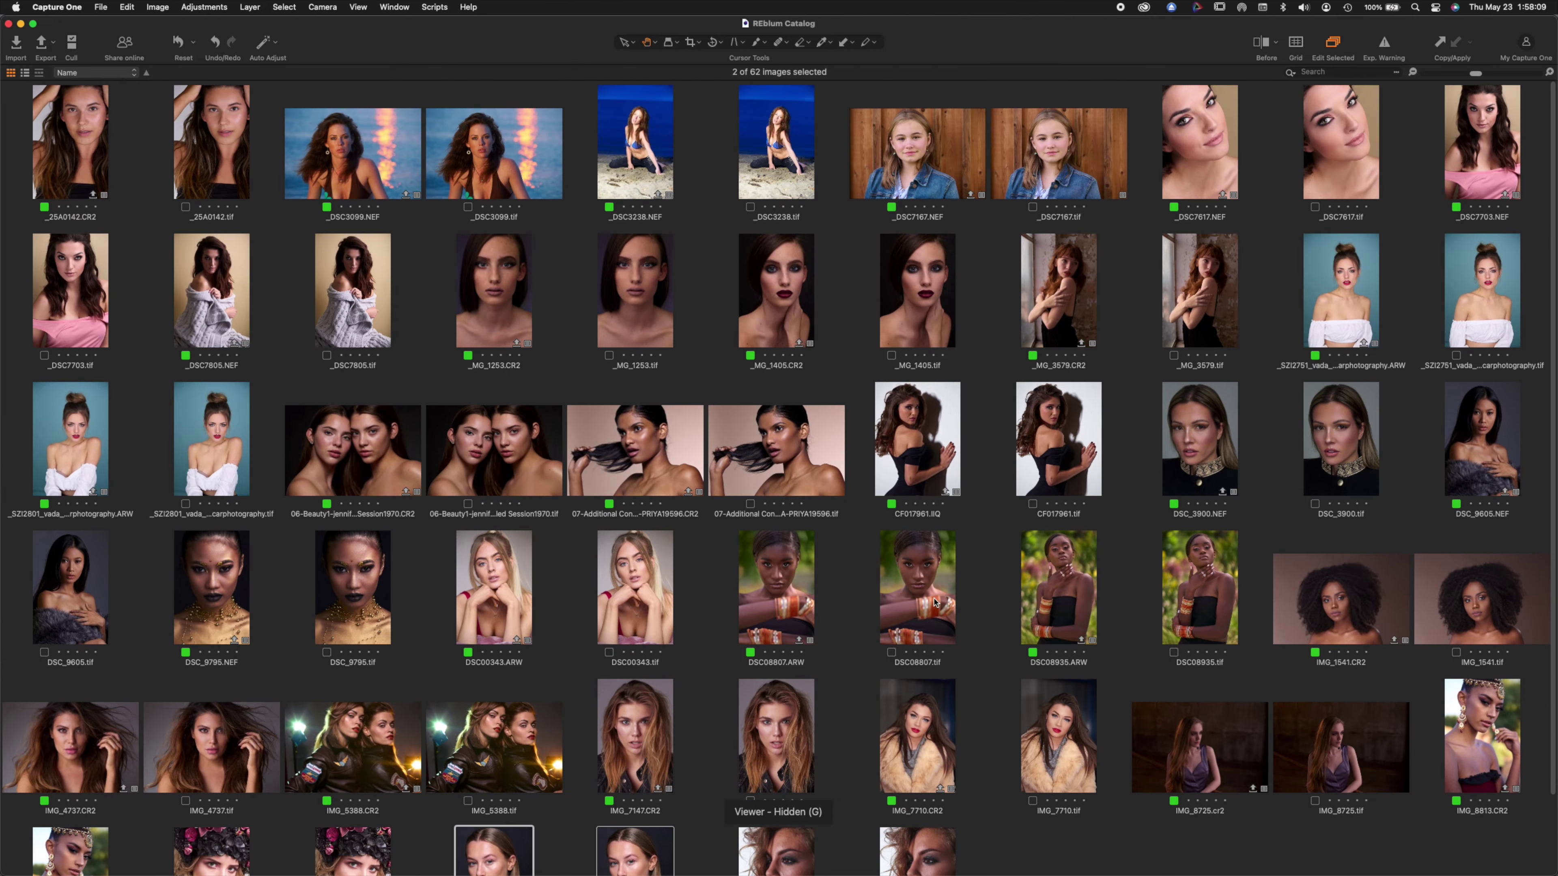